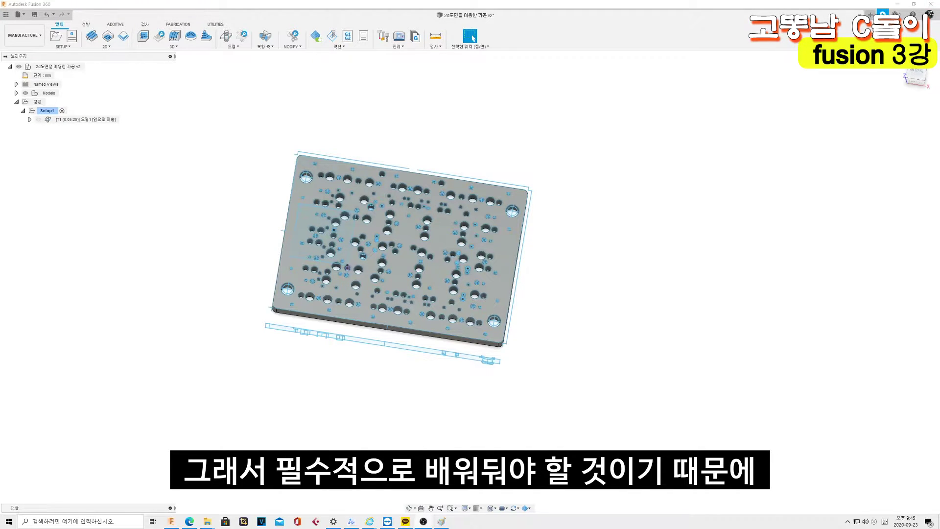
Start a new 2D Contour operation on the plate from the 2D menu and bring up its tool library.
scroll(346, 268, "up", 2)
scroll(345, 269, "up", 2)
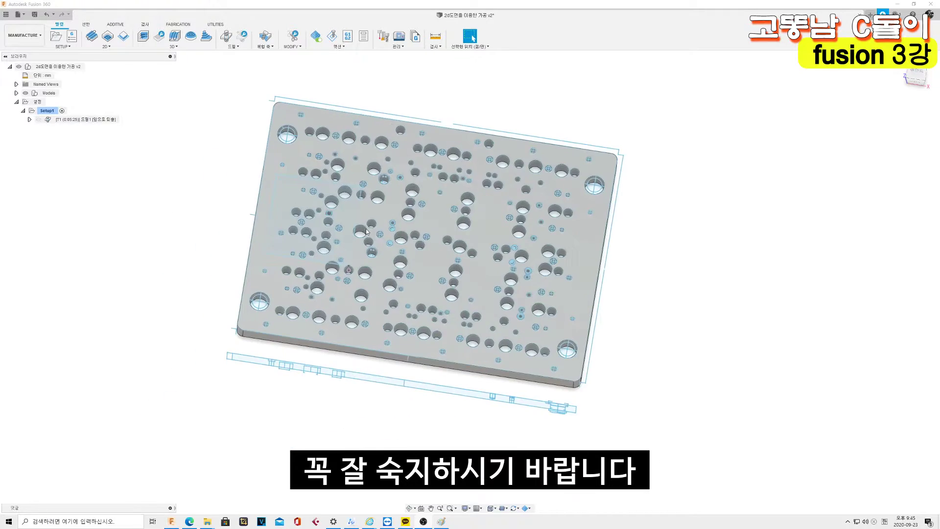
scroll(344, 269, "up", 2)
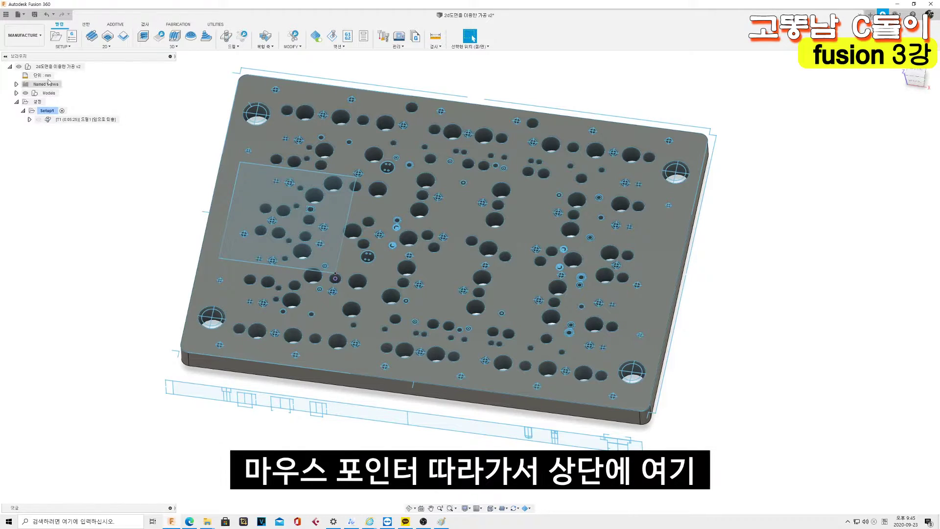
left_click(113, 48)
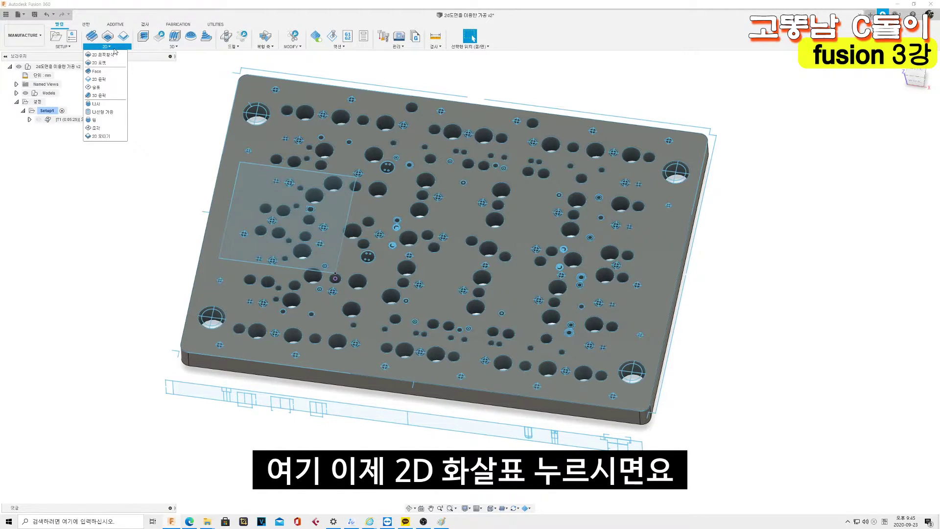
left_click(114, 79)
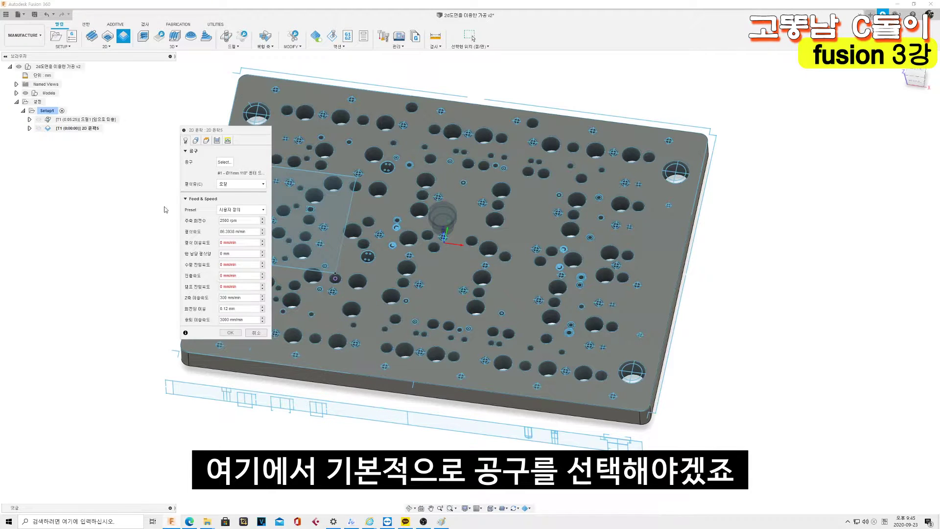
left_click(226, 164)
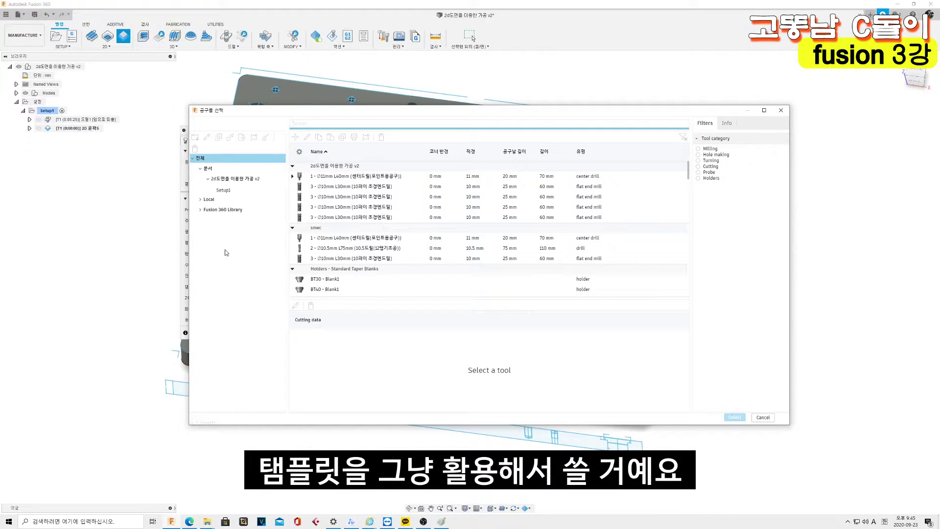
Assign tool #3, the Ø10mm flat end mill from the Local library, to the contour.
left_click(221, 200)
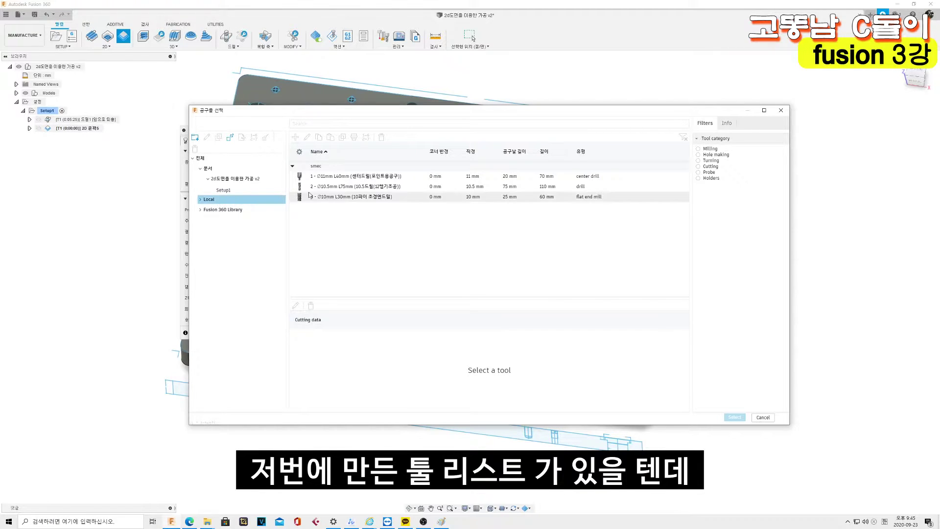
left_click(355, 198)
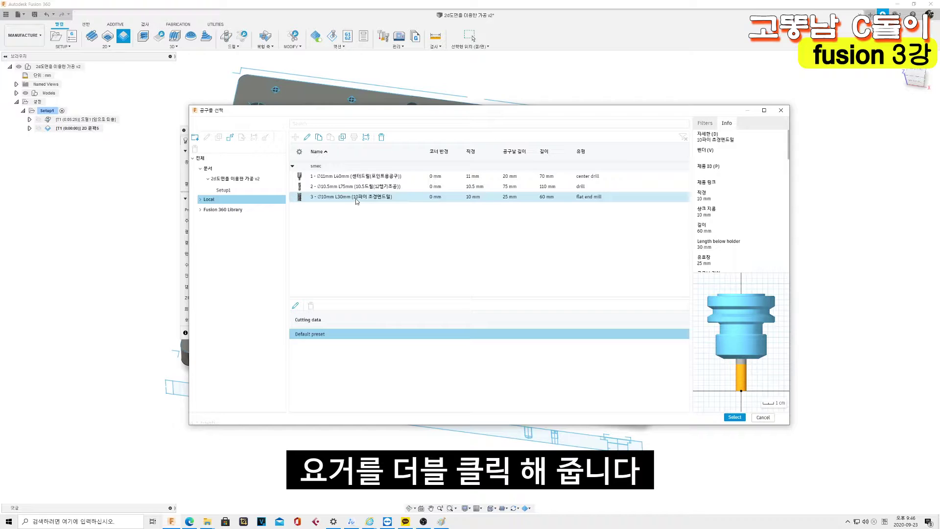
double_click(355, 199)
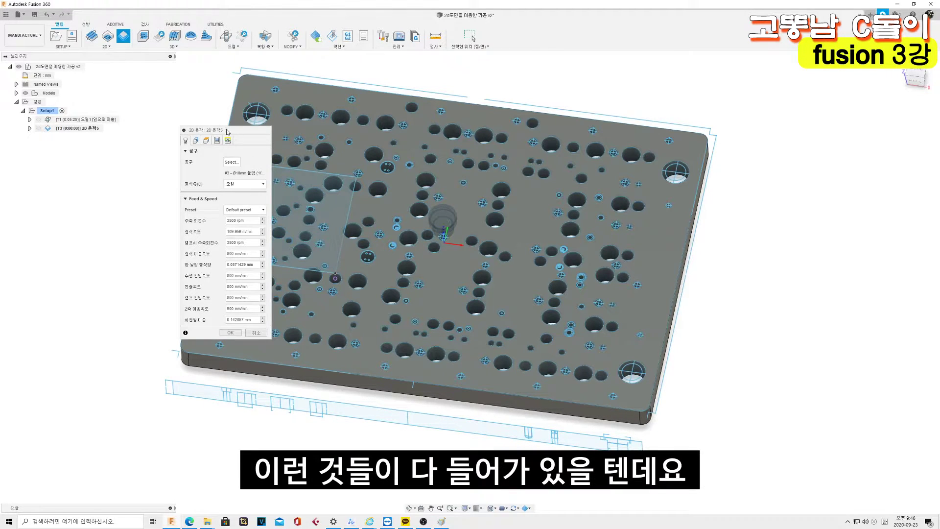
left_click(196, 141)
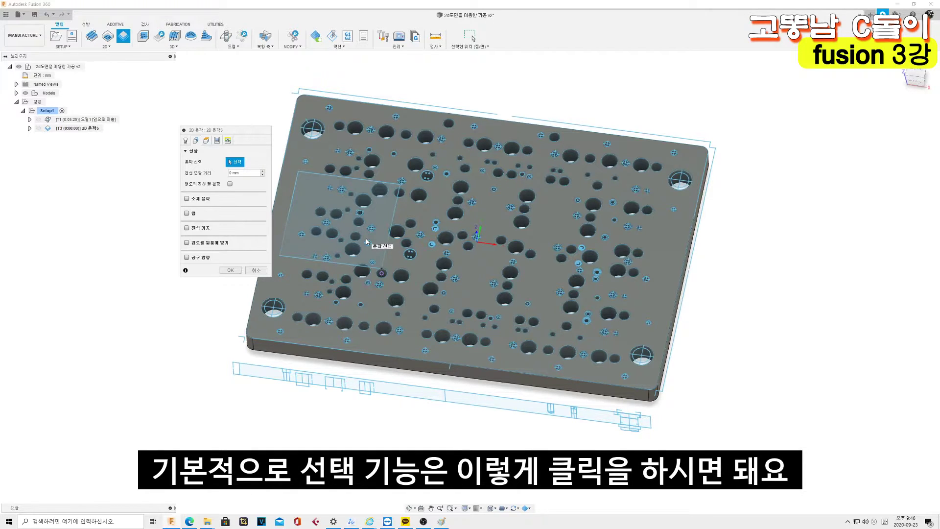
Pick the square pocket outline and the plate's outer top edge as contour chains, then bring Paint forward.
left_click(366, 242)
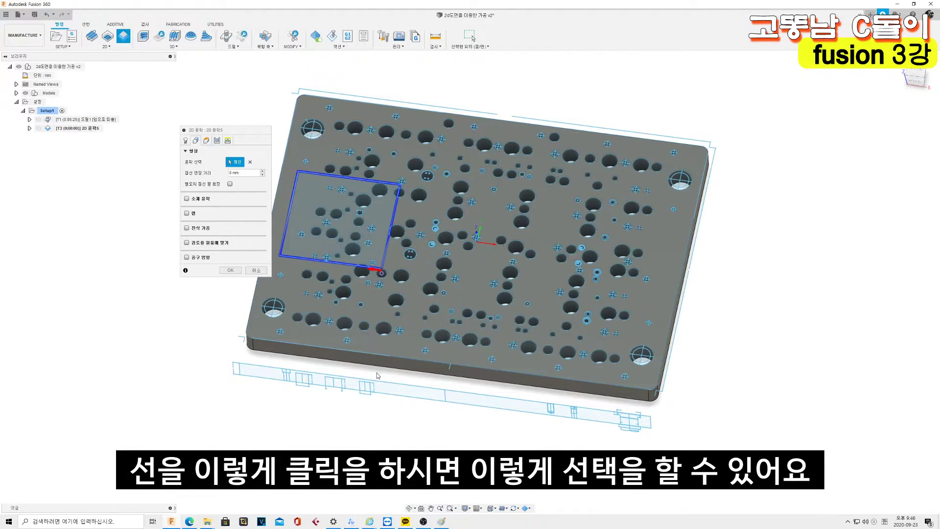
left_click(360, 356)
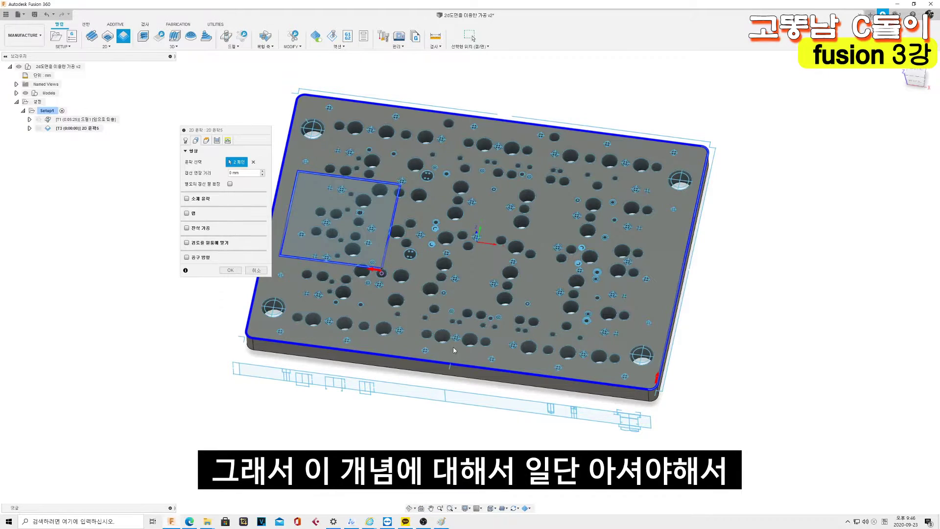
left_click(441, 521)
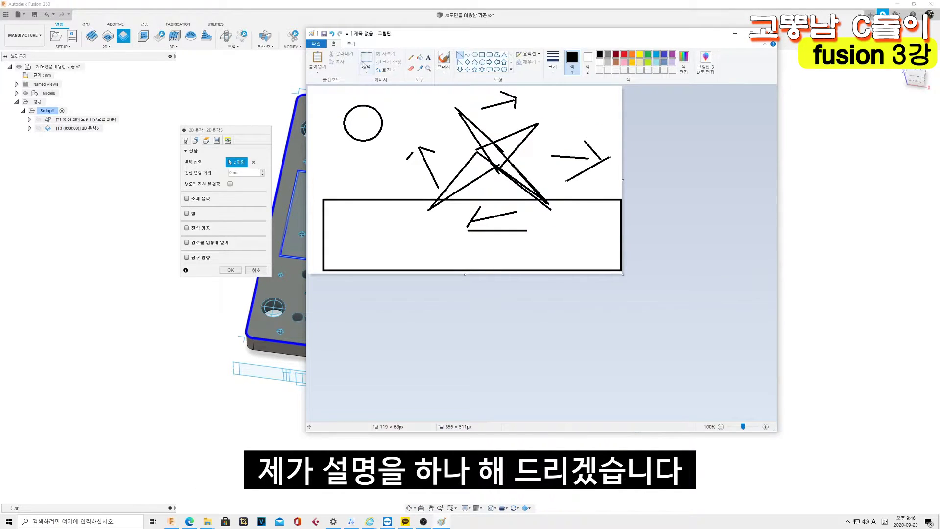
Clear the Paint canvas, enlarge it slightly, and draw a rounded square at top-left.
key("ctrl+a")
key("Delete")
left_click_drag(622, 274, 742, 392)
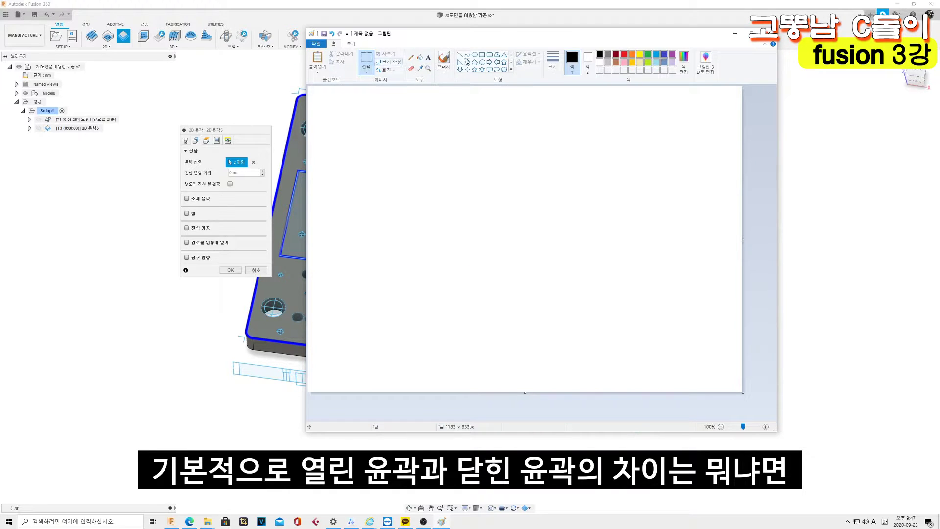
left_click(488, 56)
left_click_drag(347, 117, 436, 219)
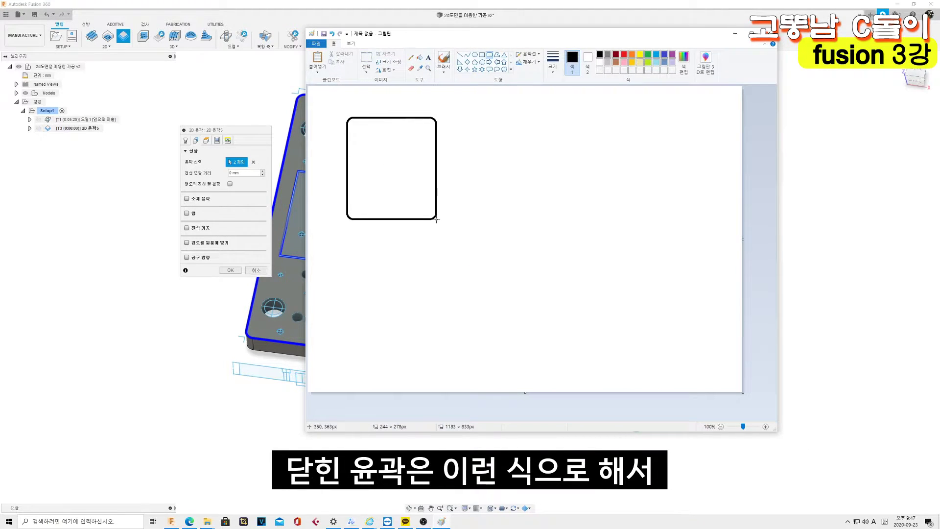
left_click(562, 166)
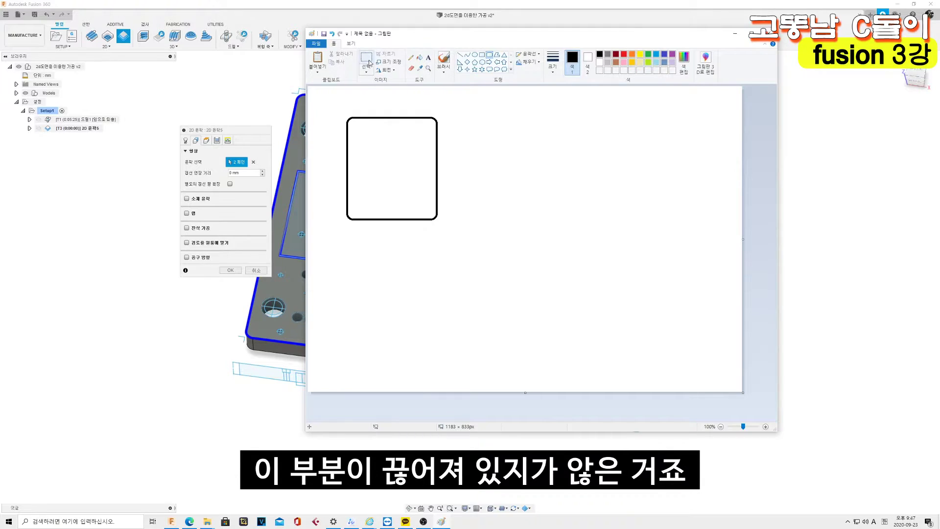
Draw a horizontal line right of the square with both ends circled.
left_click(411, 59)
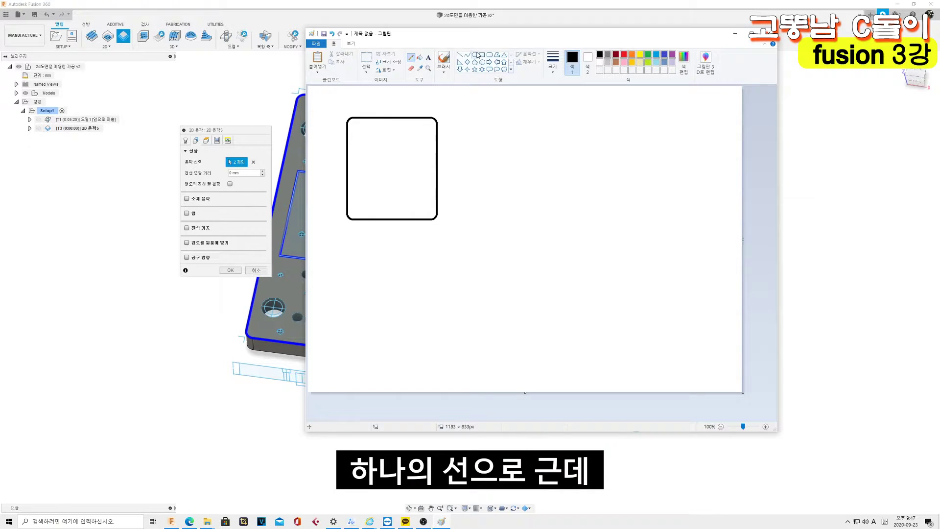
left_click(461, 56)
left_click_drag(481, 172, 596, 175)
left_click(475, 55)
left_click_drag(475, 158, 494, 181)
left_click_drag(580, 159, 607, 184)
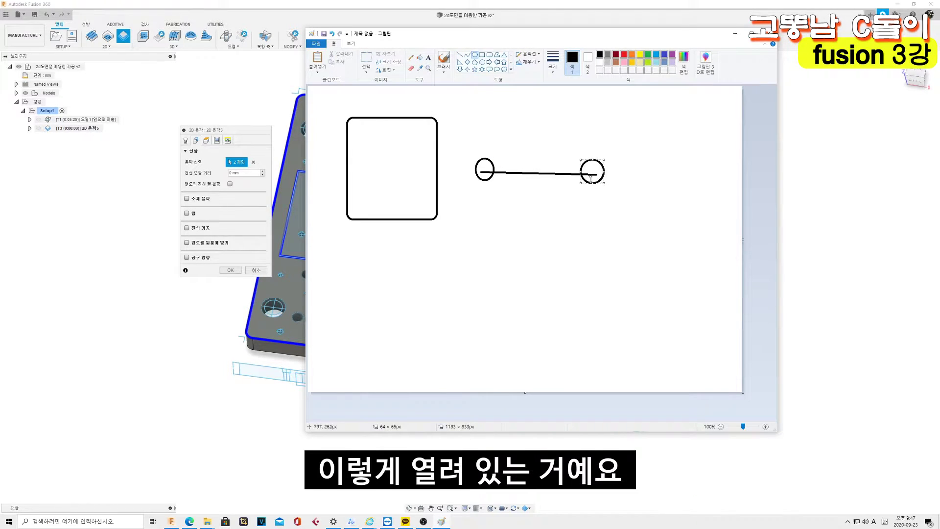
Draw a V shape below the line with both tips circled.
left_click(461, 54)
left_click_drag(463, 186, 519, 248)
left_click_drag(568, 192, 519, 248)
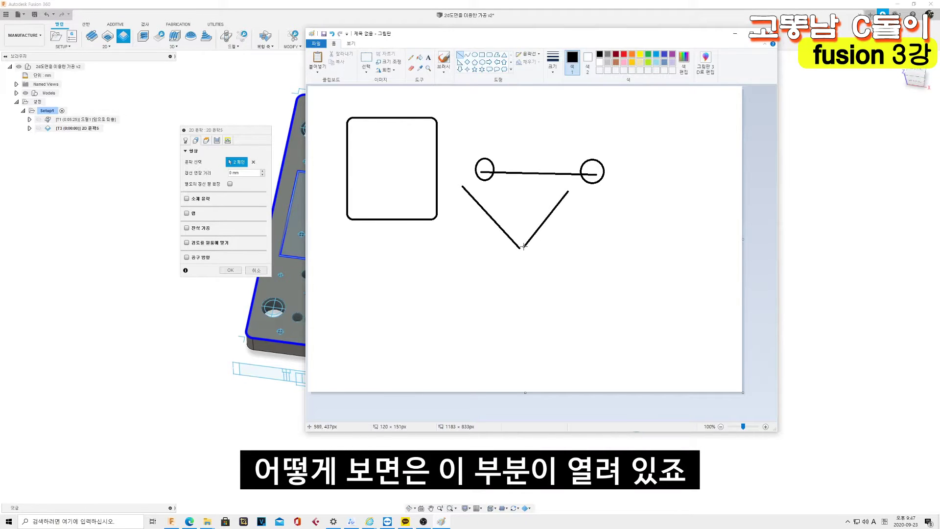
left_click(474, 55)
left_click_drag(456, 181, 473, 195)
left_click_drag(555, 185, 580, 203)
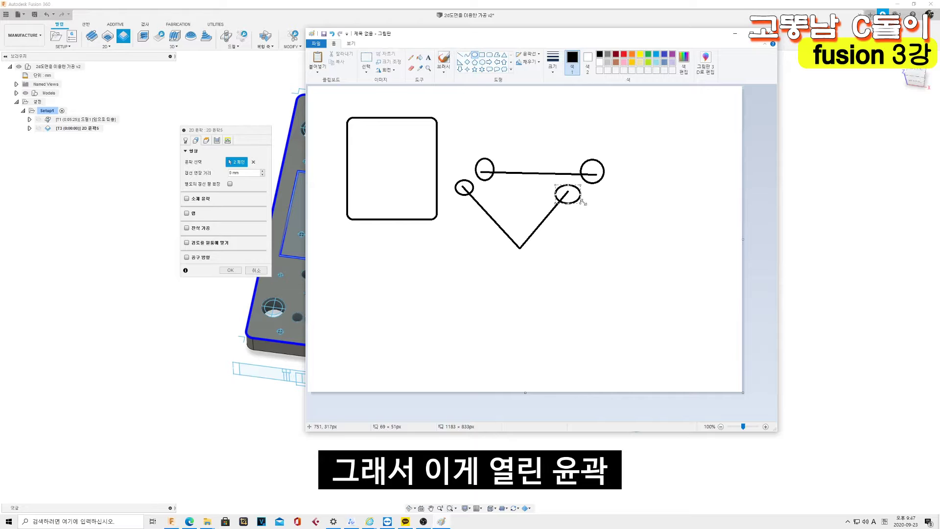
Select the drawn shapes and bring Fusion 360 back in front.
left_click(366, 58)
left_click_drag(335, 104, 670, 282)
left_click(596, 330)
left_click(226, 77)
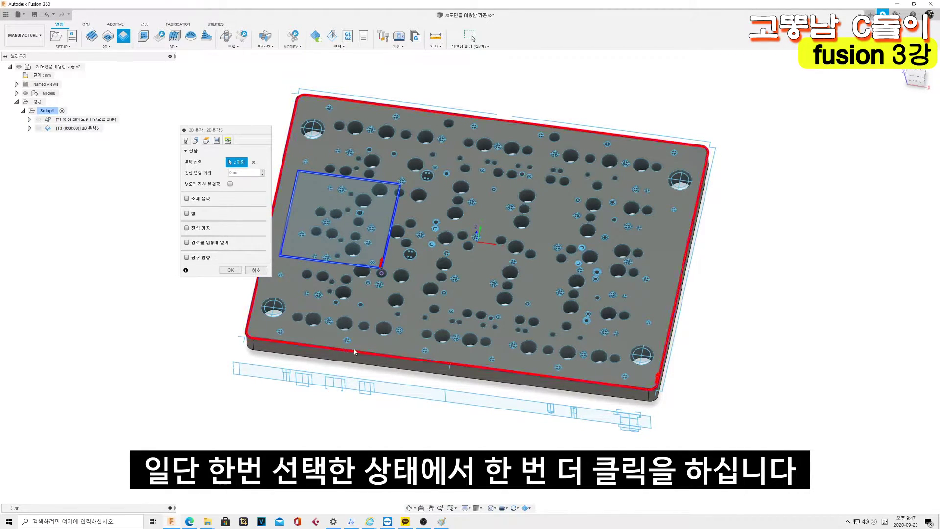
Change the plate's outer chain to an open contour running only along its bottom edge.
left_click(579, 385)
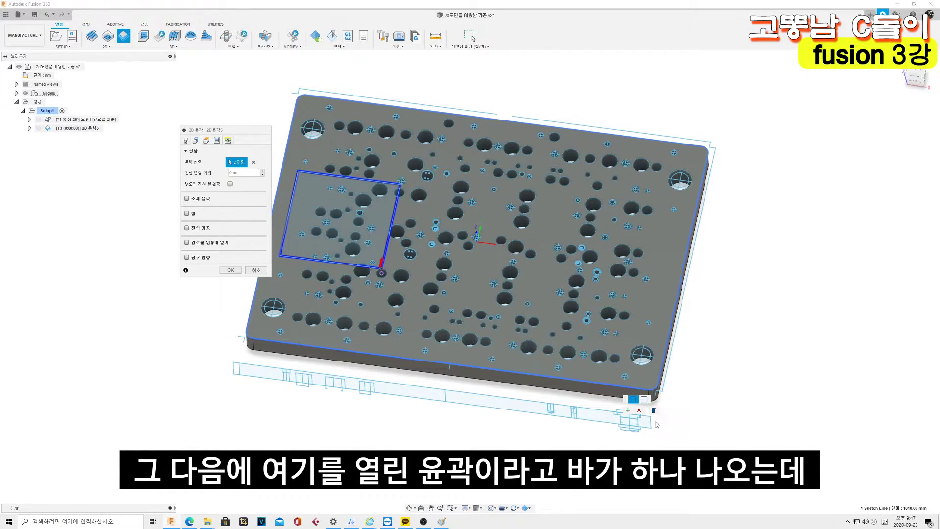
left_click(644, 399)
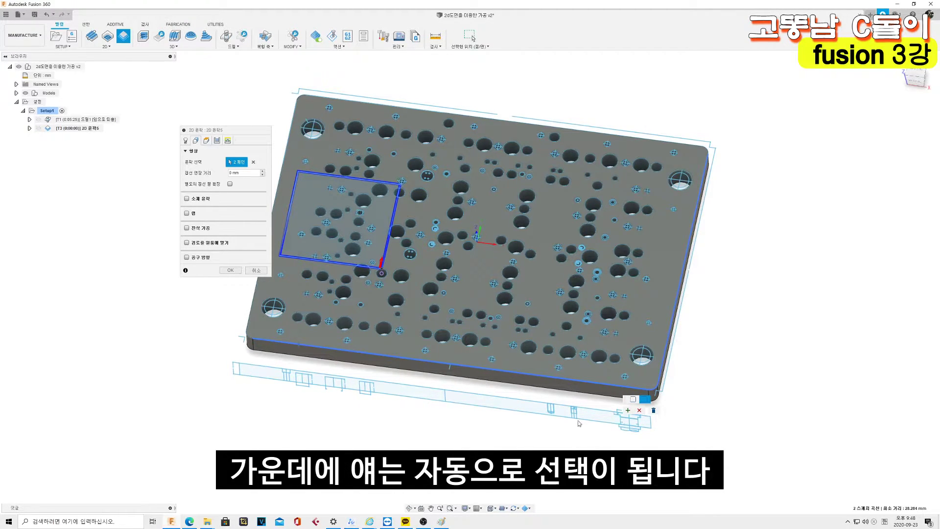
left_click(628, 410)
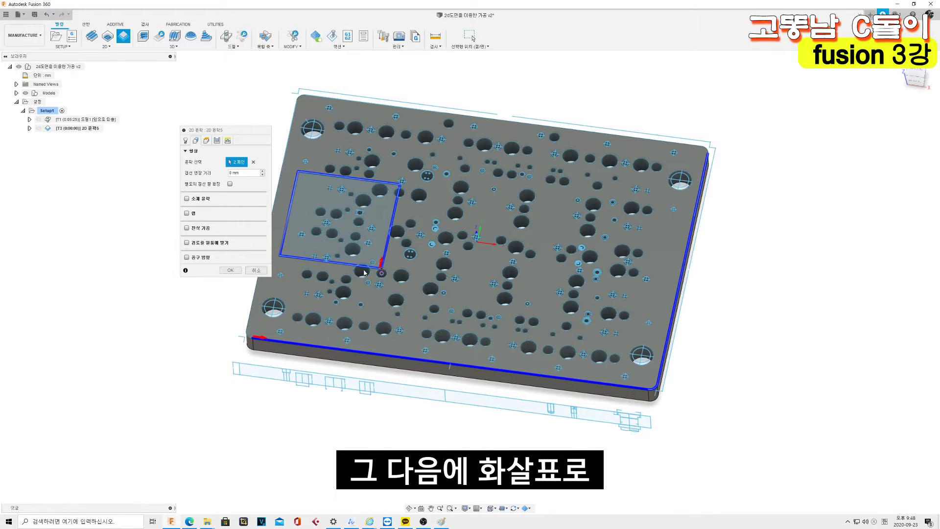
scroll(357, 288, "up", 2)
scroll(392, 287, "up", 3)
scroll(447, 283, "up", 2)
scroll(267, 312, "up", 5)
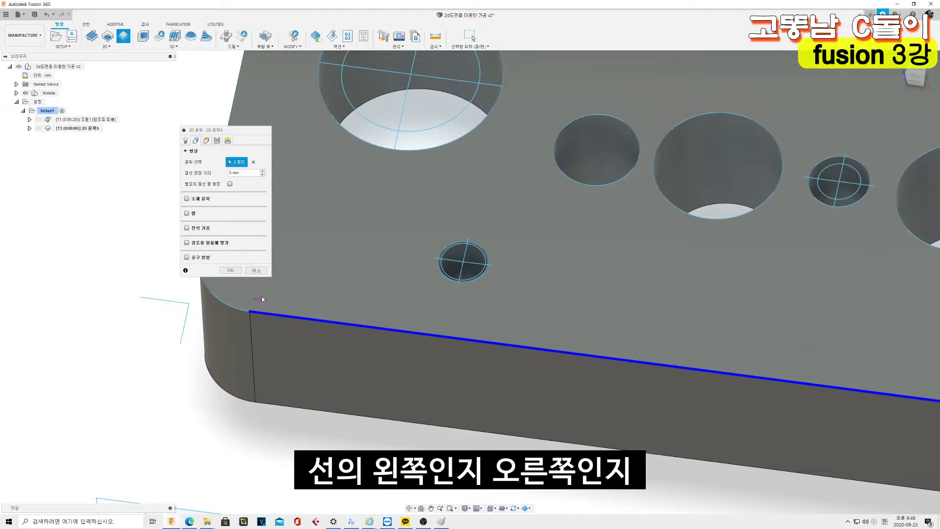
scroll(258, 331, "down", 3)
scroll(262, 337, "down", 3)
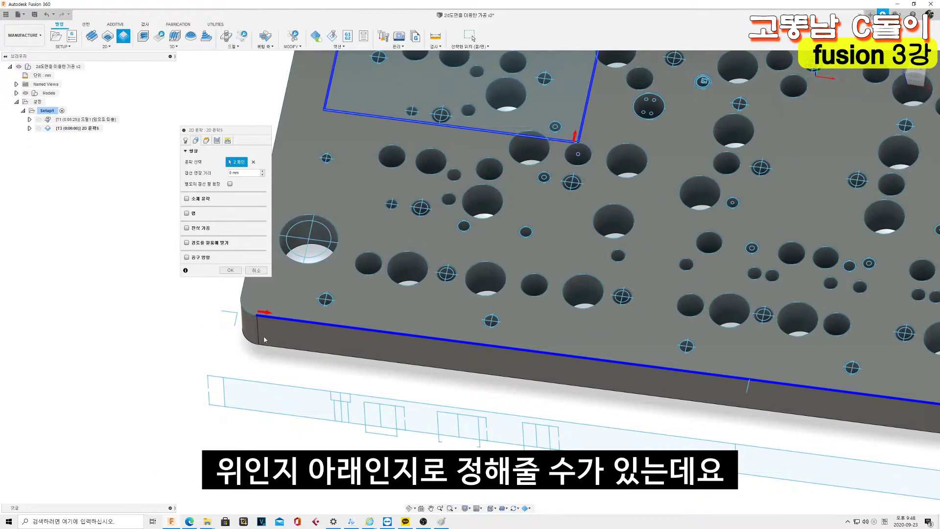
scroll(272, 316, "up", 2)
scroll(260, 259, "down", 3)
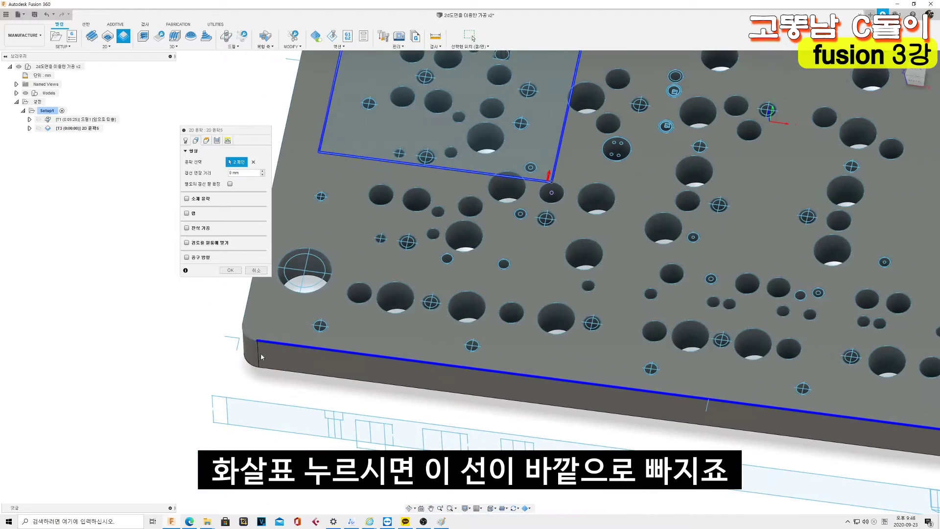
scroll(260, 354, "down", 3)
scroll(612, 391, "up", 2)
scroll(661, 396, "up", 2)
scroll(673, 401, "up", 2)
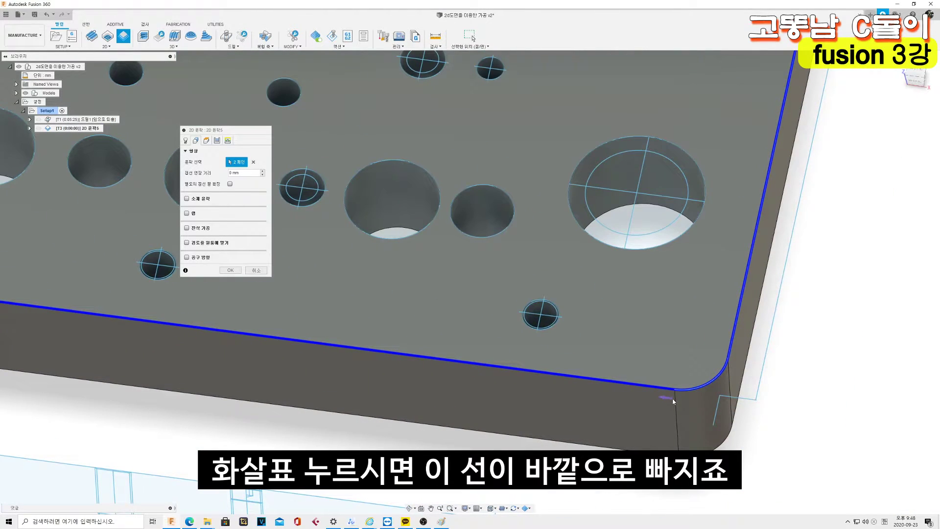
left_click(669, 398)
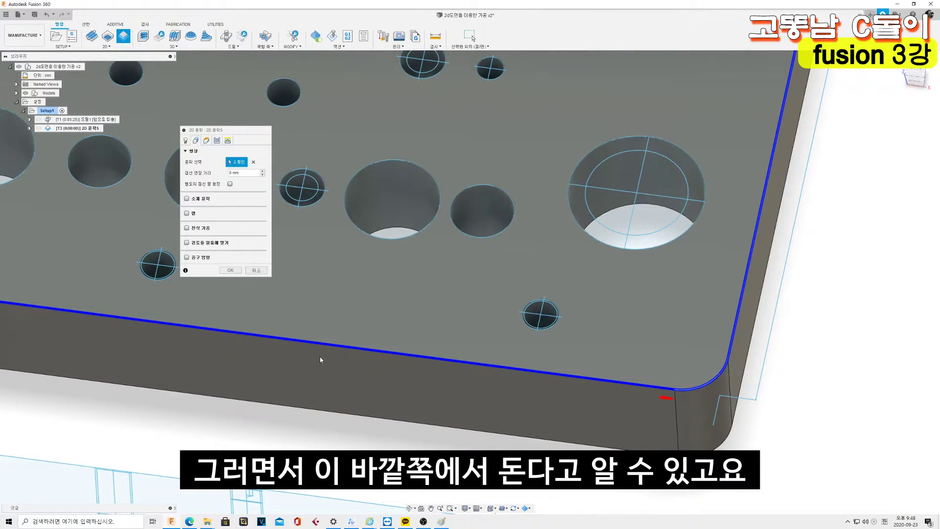
scroll(321, 359, "down", 3)
scroll(321, 343, "down", 3)
scroll(321, 318, "up", 3)
scroll(321, 315, "up", 3)
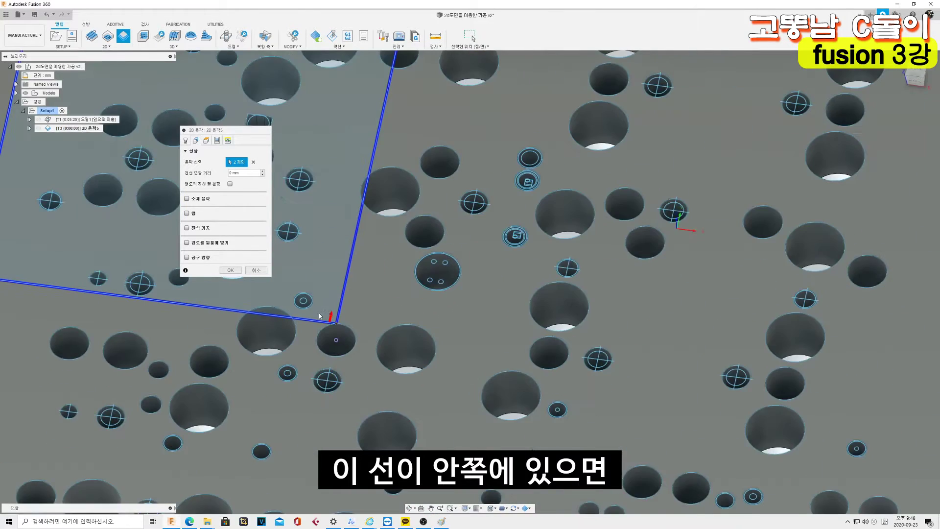
scroll(321, 315, "up", 3)
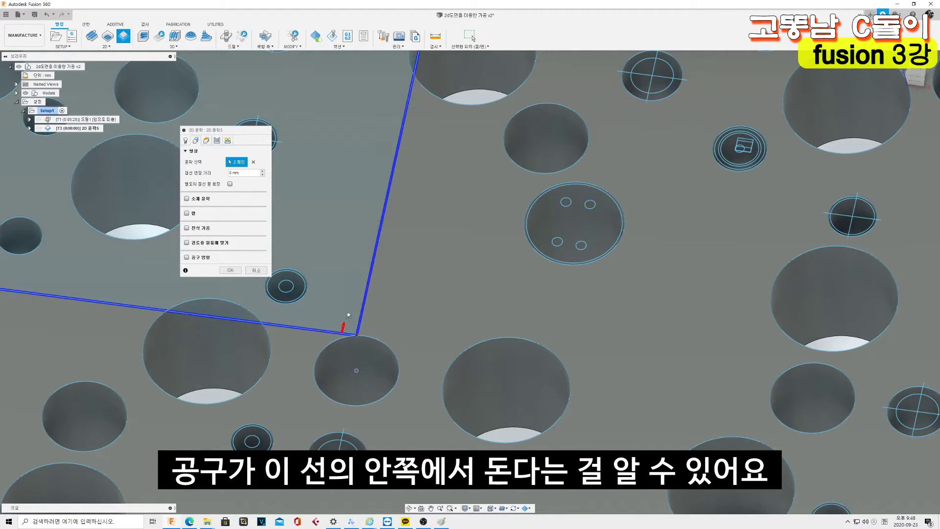
scroll(351, 301, "down", 10)
scroll(351, 302, "down", 5)
scroll(351, 301, "up", 2)
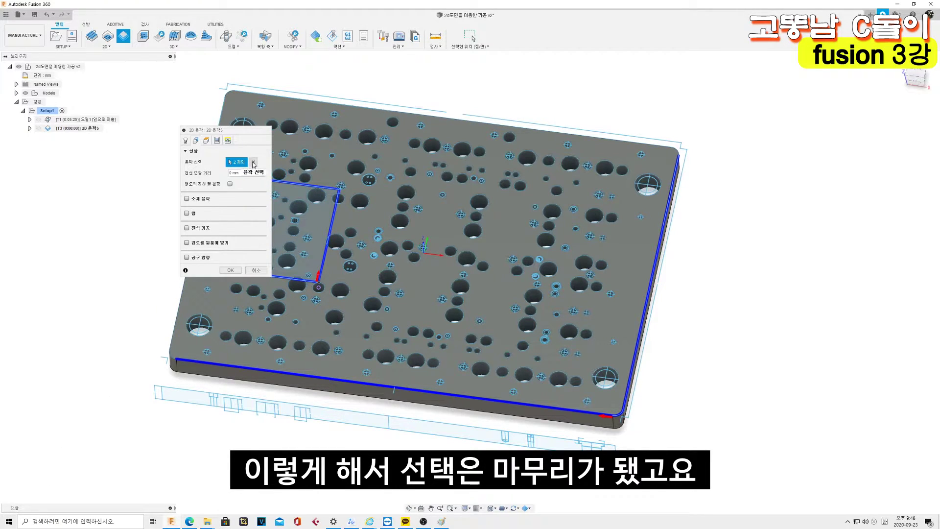
Deselect and reselect the plate-edge chain as an open contour along the front bottom edge.
left_click(593, 416)
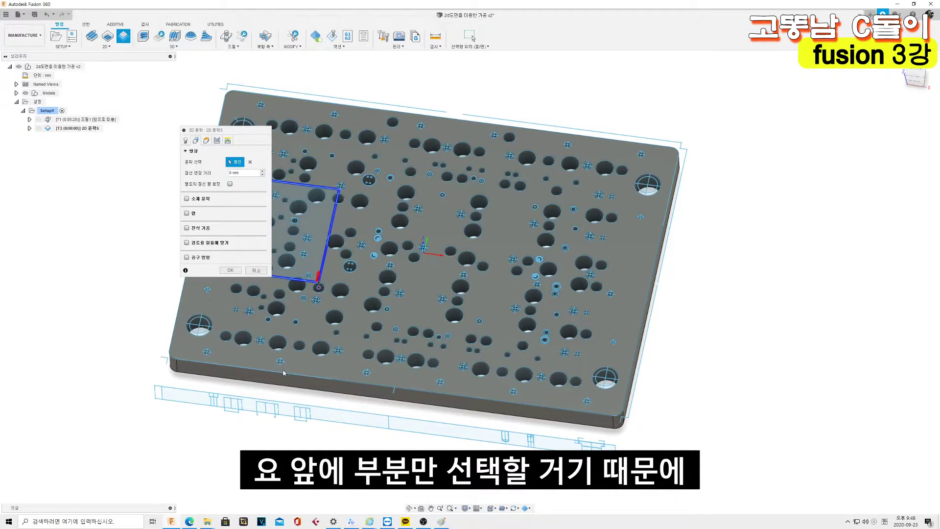
left_click(234, 372)
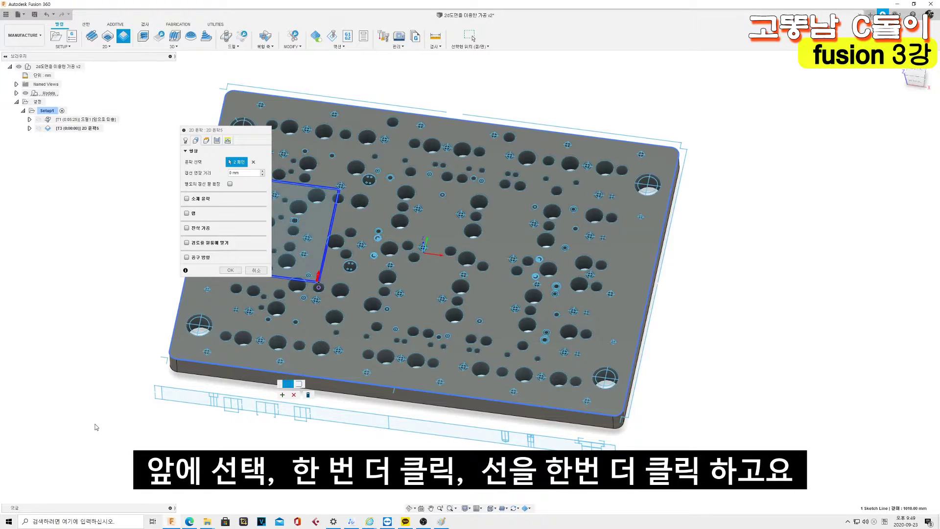
left_click(299, 384)
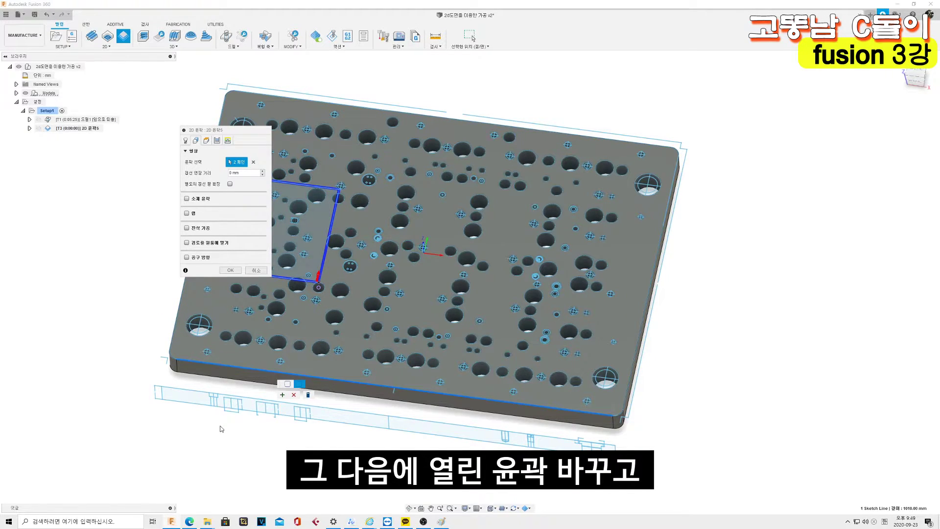
left_click(282, 395)
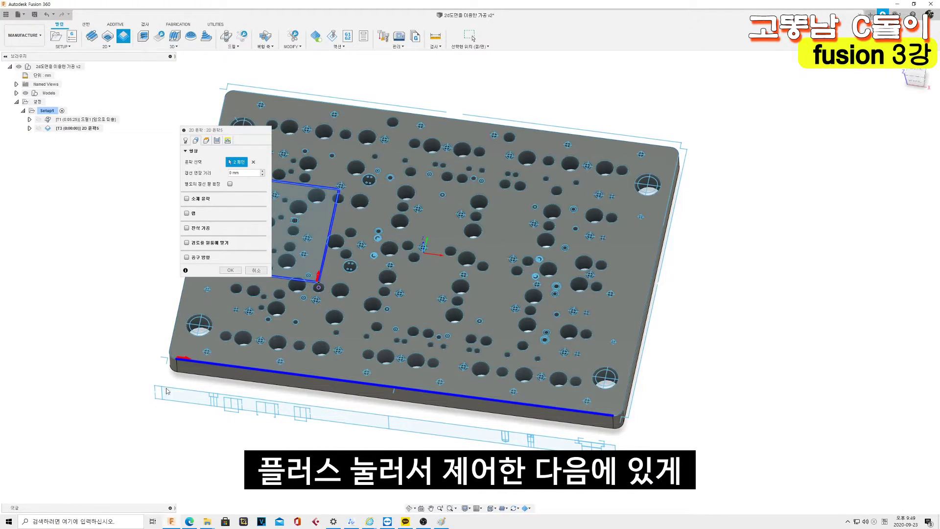
Reverse the direction of the open front-edge contour.
left_click(188, 361)
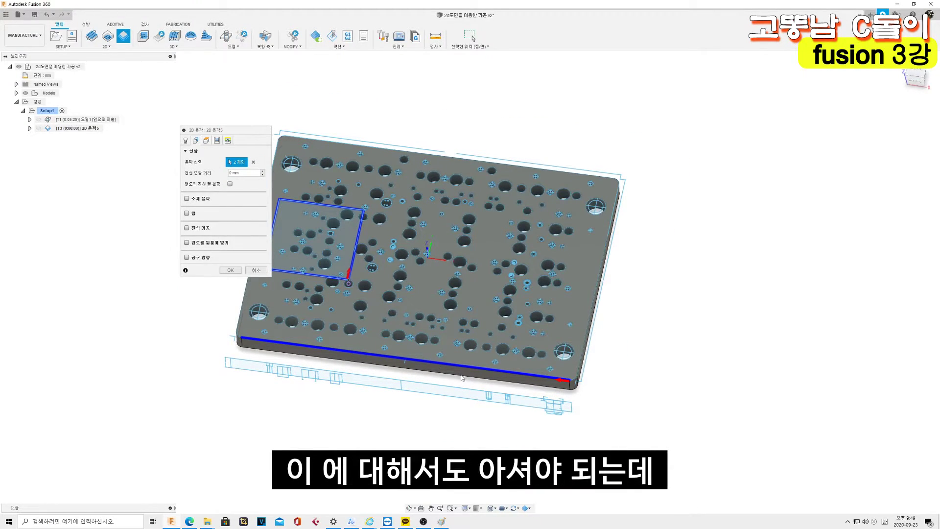
scroll(570, 387, "up", 5)
scroll(571, 386, "up", 3)
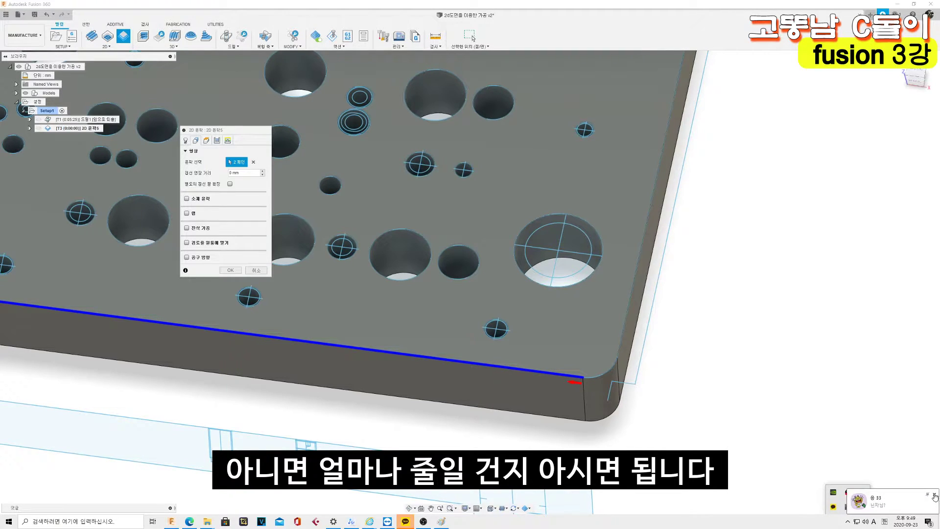
scroll(609, 425, "down", 10)
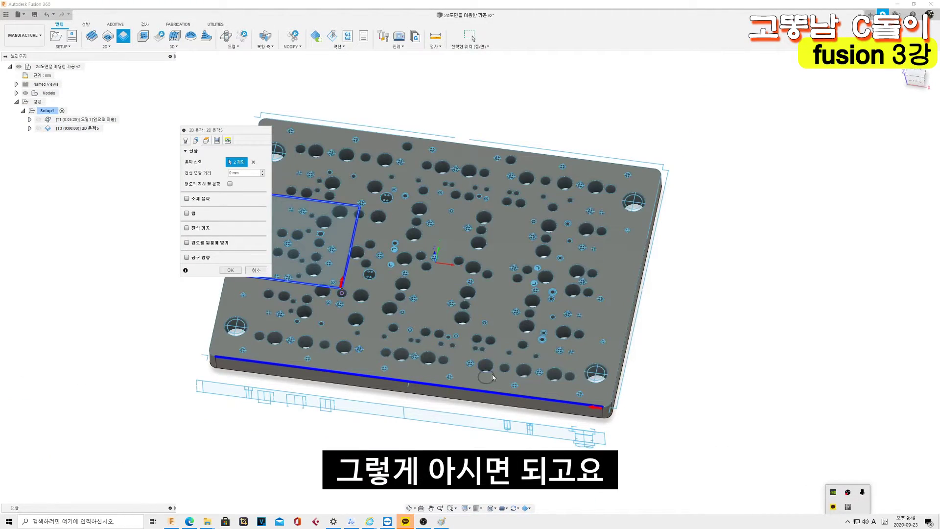
scroll(661, 372, "up", 5)
scroll(661, 372, "down", 4)
scroll(661, 372, "down", 1)
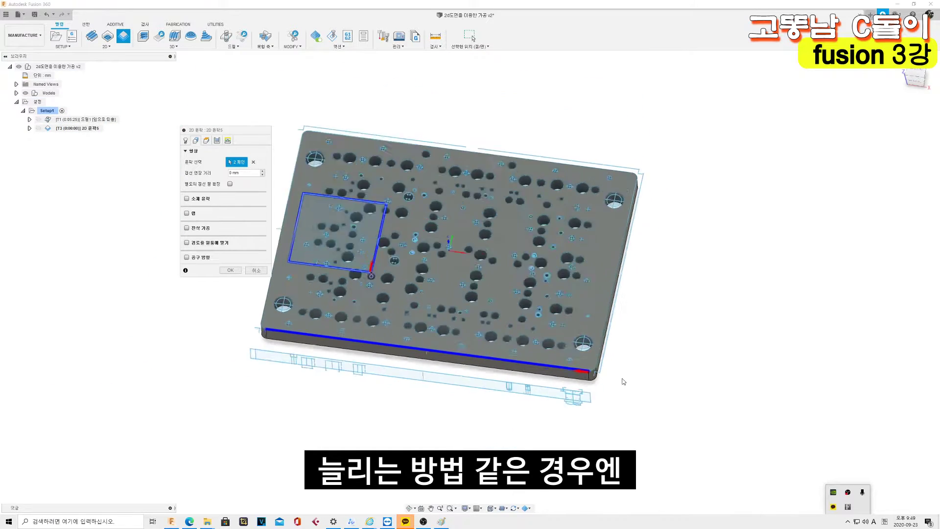
Set a 50 mm tangential extension distance, generate the toolpath, then reopen and regenerate it.
left_click(244, 172)
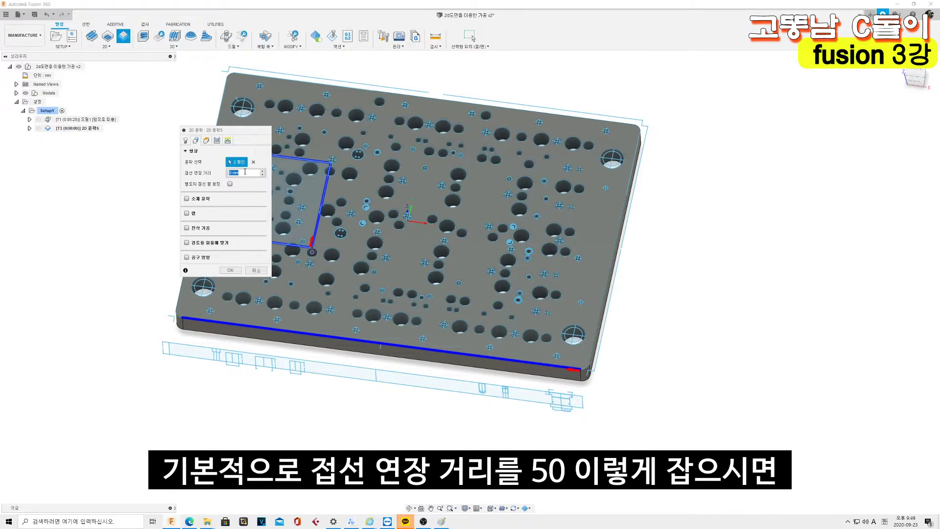
type("50")
left_click(238, 269)
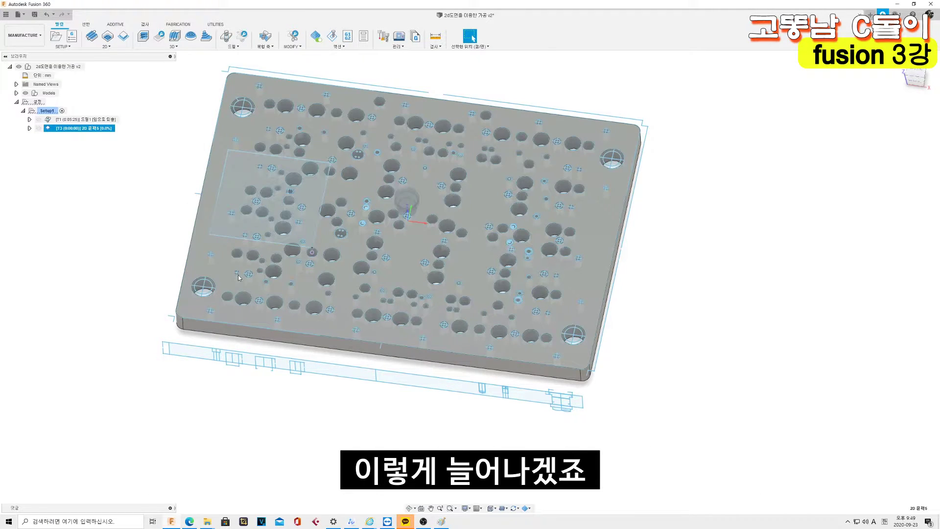
scroll(581, 369, "up", 3)
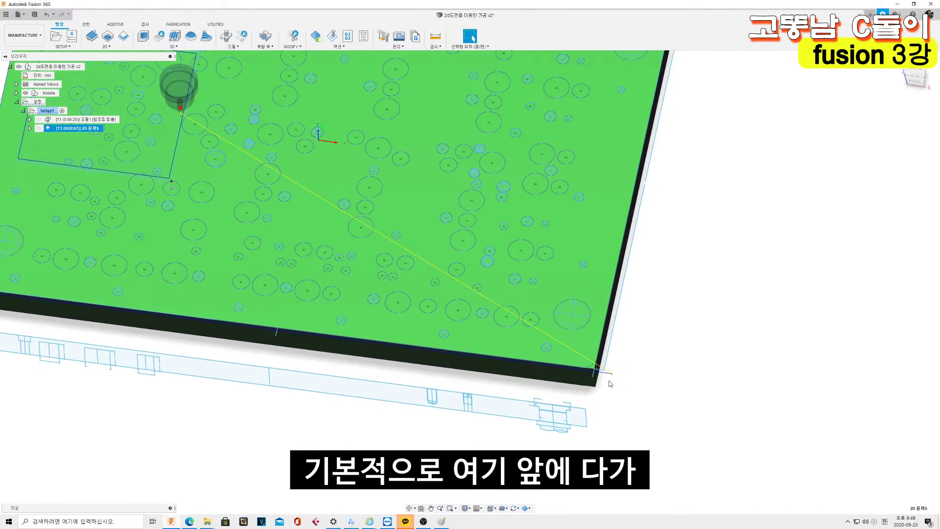
double_click(52, 130)
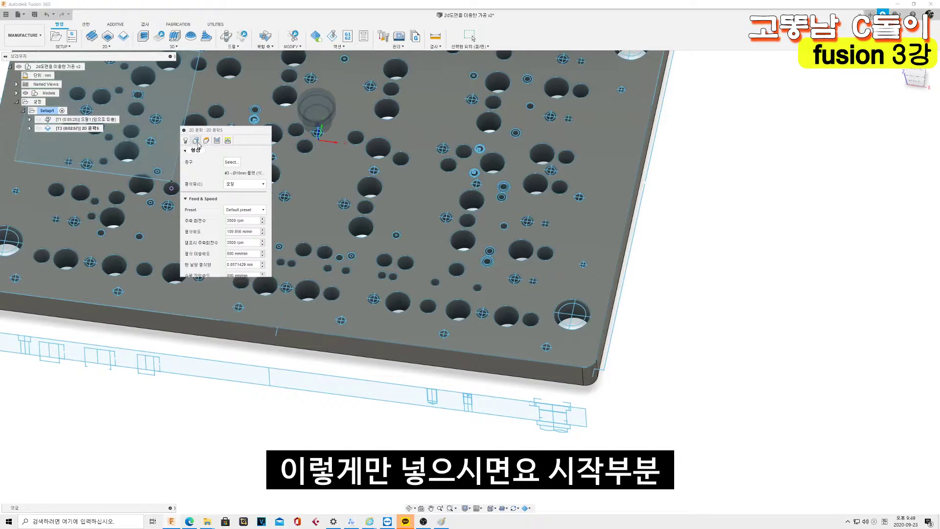
scroll(512, 369, "down", 5)
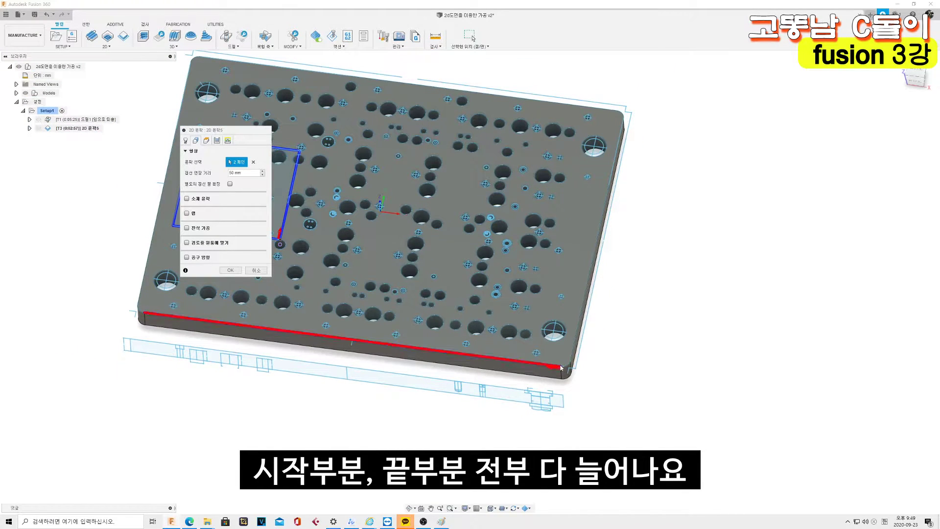
left_click(230, 270)
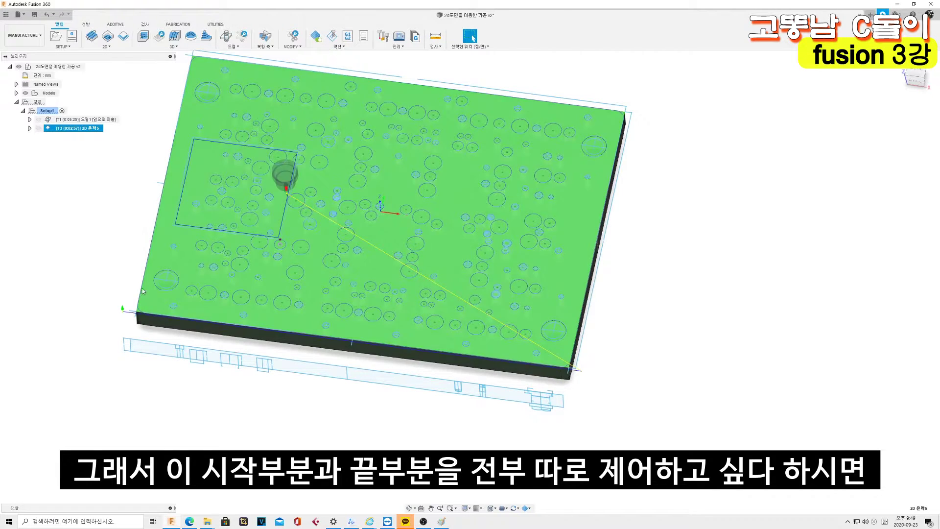
Add a separate 20 mm tangential end extension with a 60 mm start extension and regenerate.
double_click(54, 128)
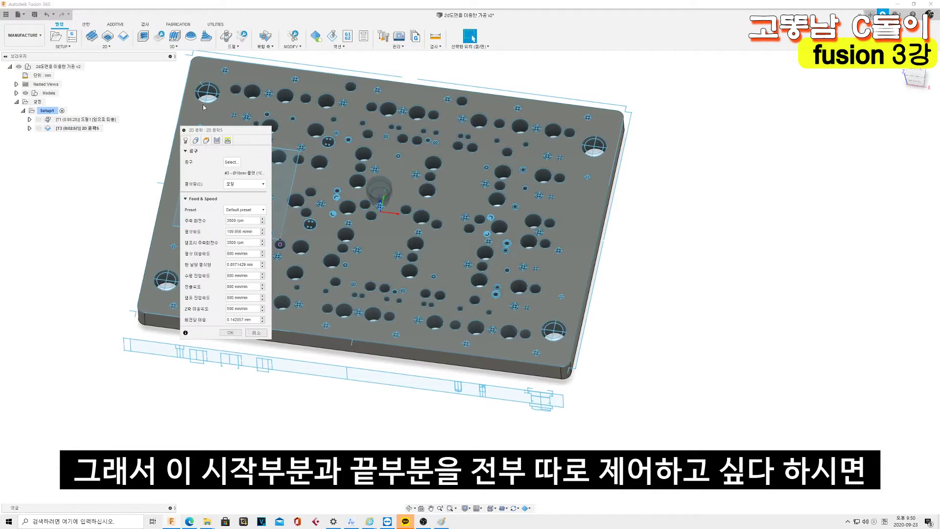
left_click(197, 141)
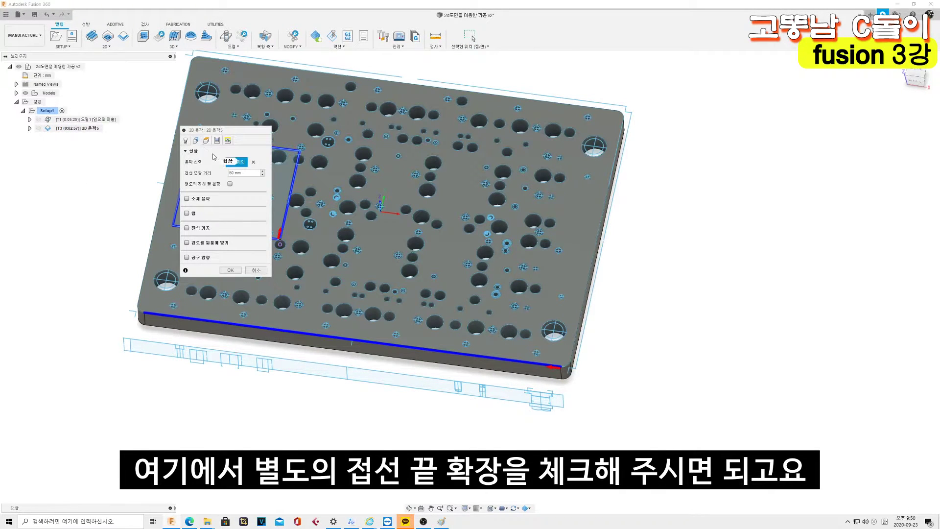
left_click(230, 184)
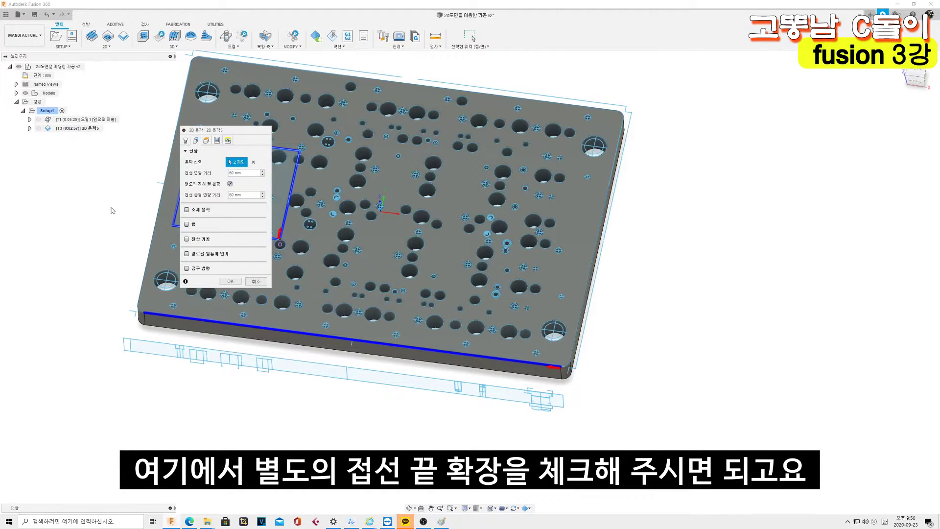
left_click(238, 194)
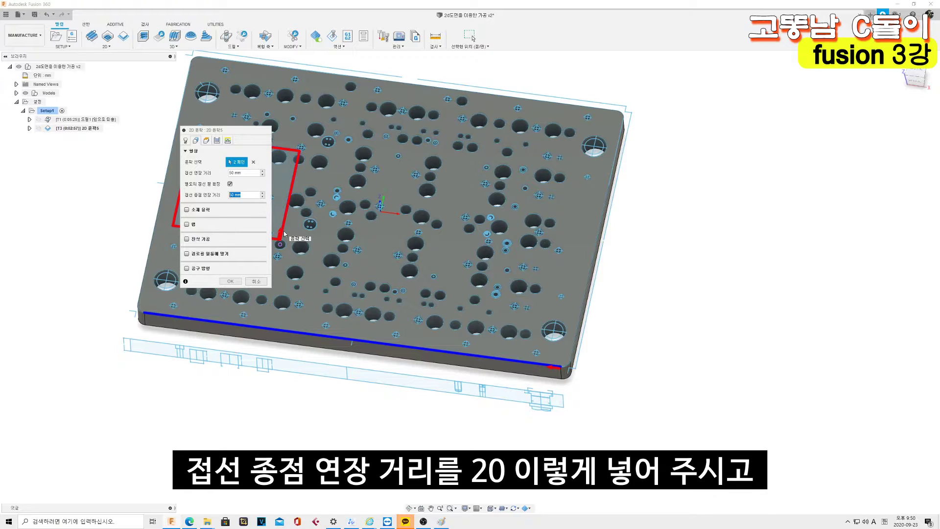
type("20")
left_click(237, 173)
type("60")
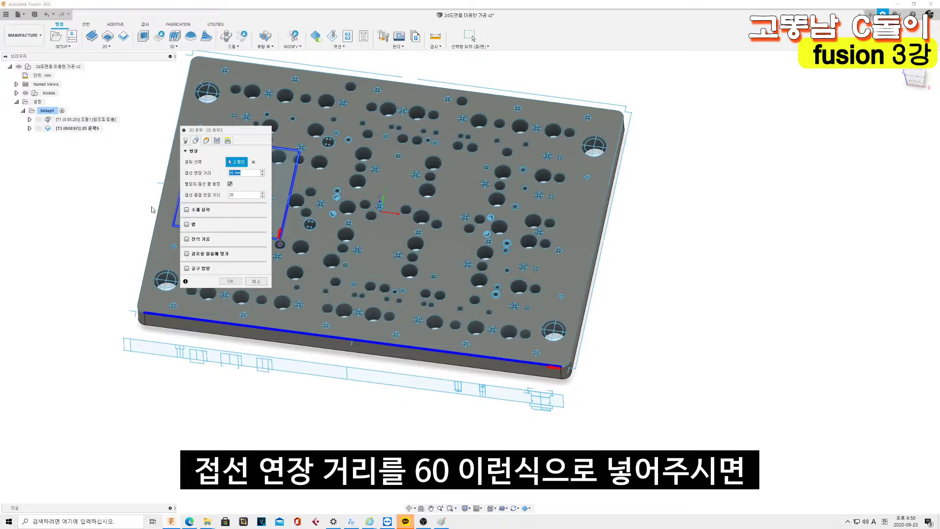
left_click(230, 281)
scroll(593, 366, "down", 5)
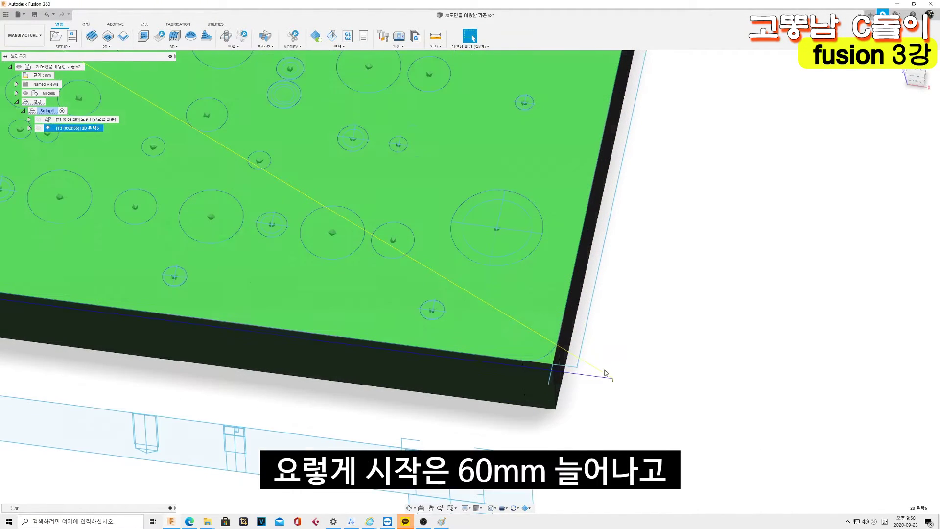
Change the start tangential extension distance to -50 mm, regenerate, and reopen the operation.
scroll(592, 366, "up", 5)
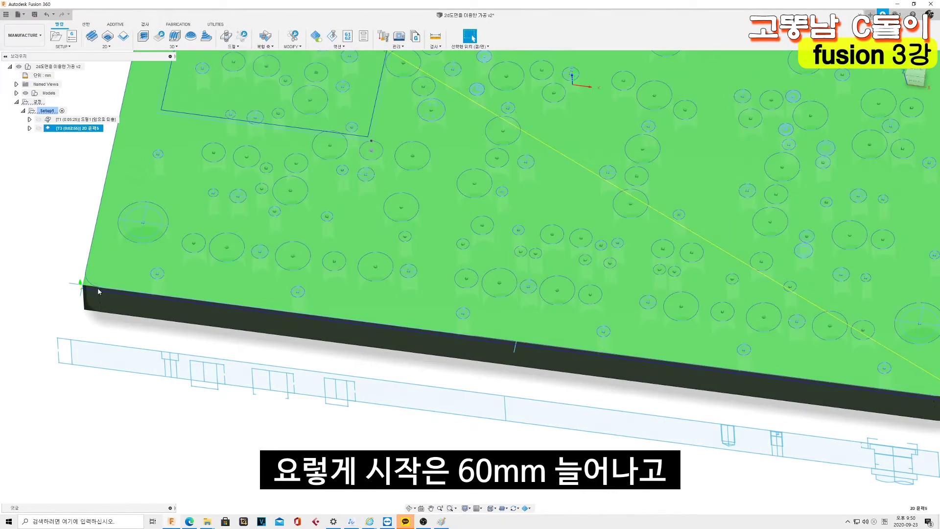
scroll(56, 290, "down", 3)
double_click(58, 129)
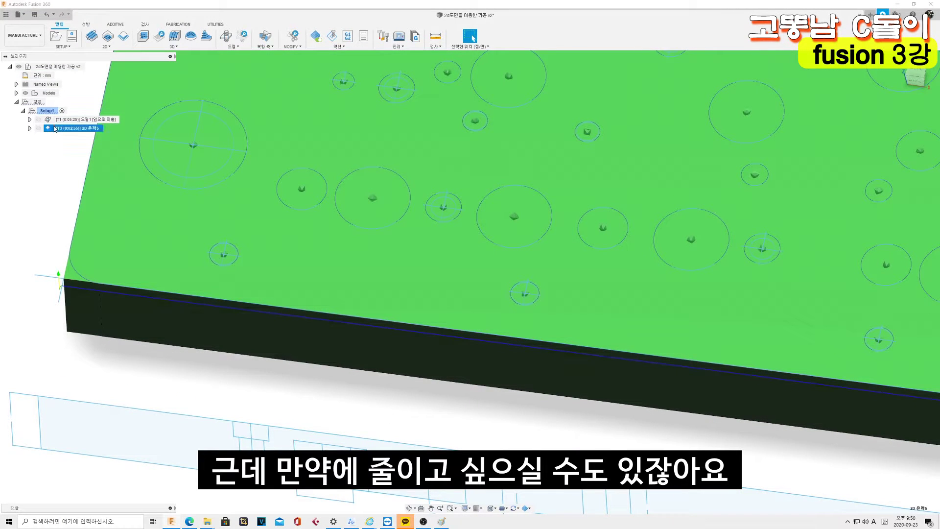
left_click(196, 141)
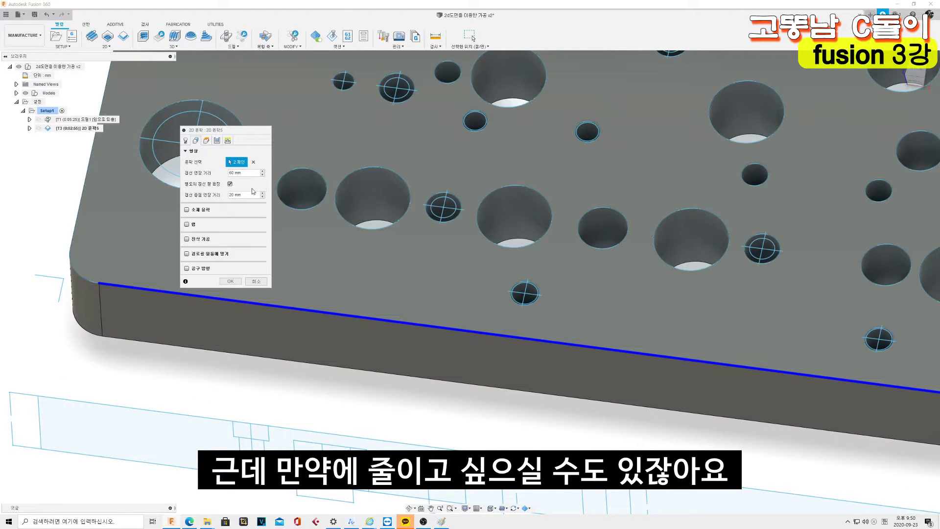
double_click(238, 172)
type("-50")
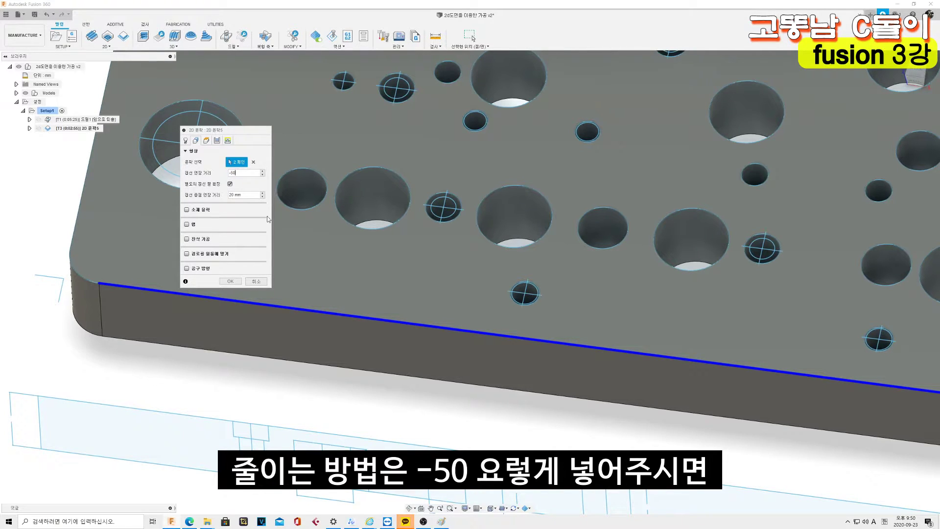
left_click(230, 281)
scroll(803, 368, "up", 3)
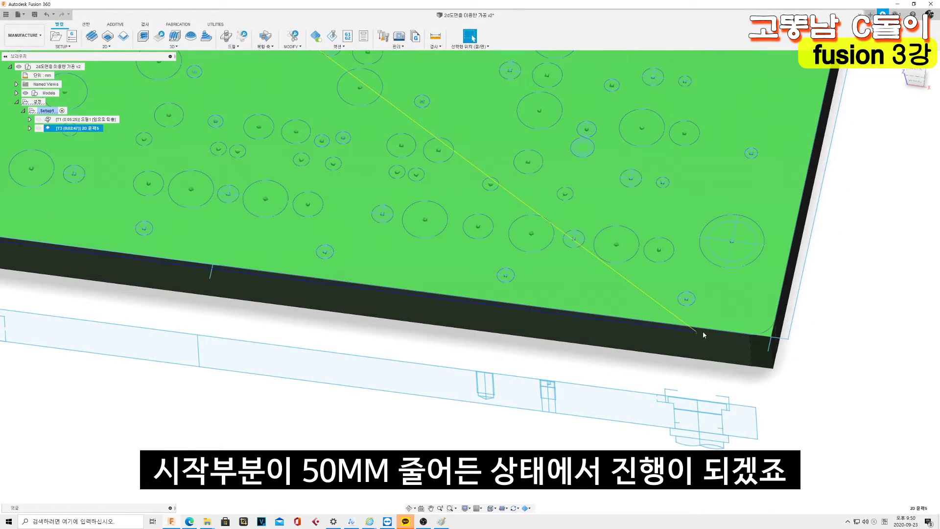
scroll(701, 334, "down", 5)
scroll(710, 329, "up", 3)
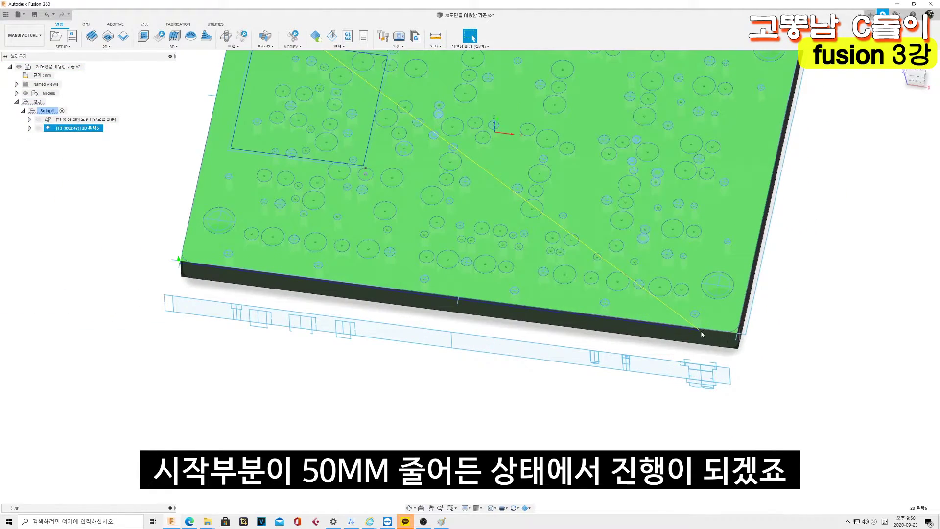
double_click(56, 129)
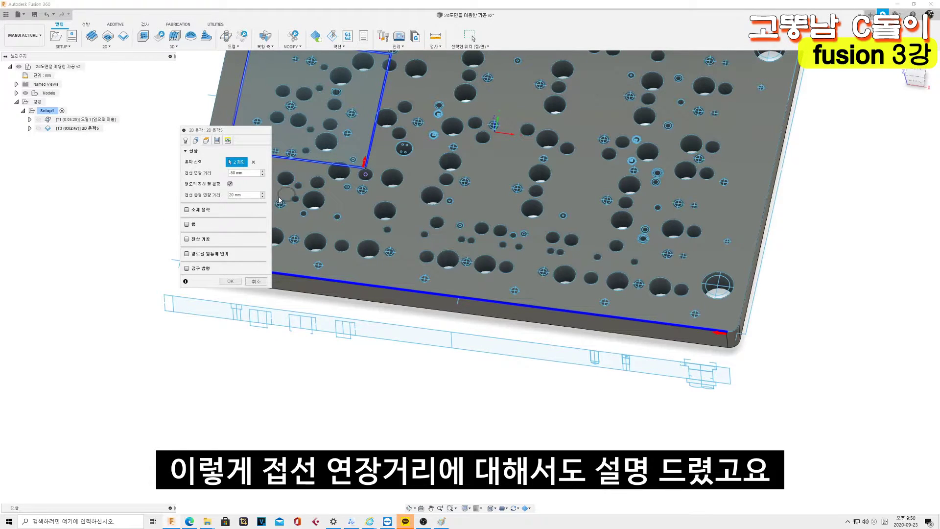
Enable Stock Contours so cutting stays inside the stock boundary, regenerate, and reopen the operation.
scroll(568, 267, "down", 3)
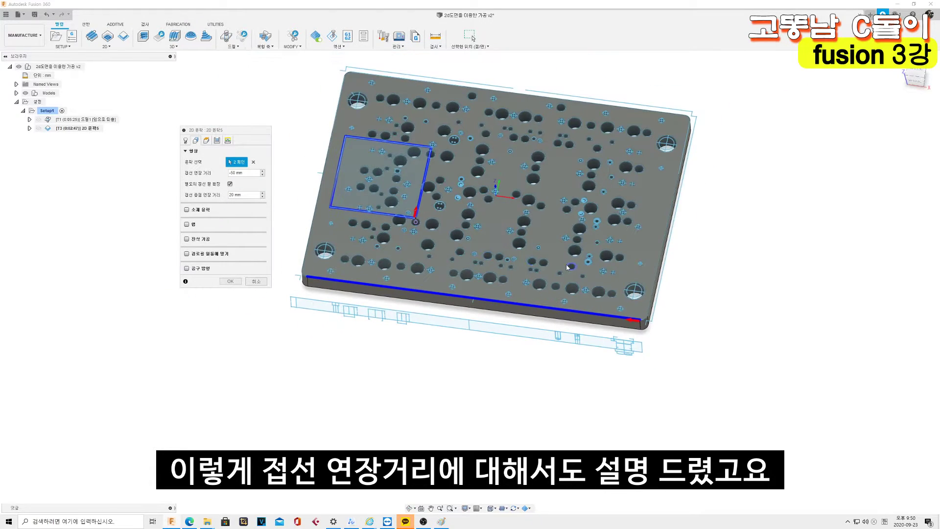
left_click(186, 210)
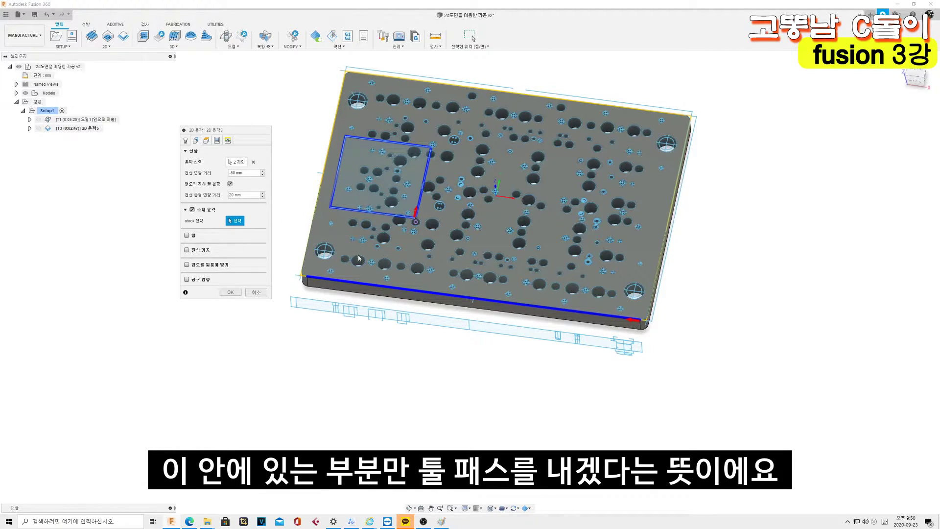
scroll(327, 269, "up", 3)
scroll(327, 269, "up", 2)
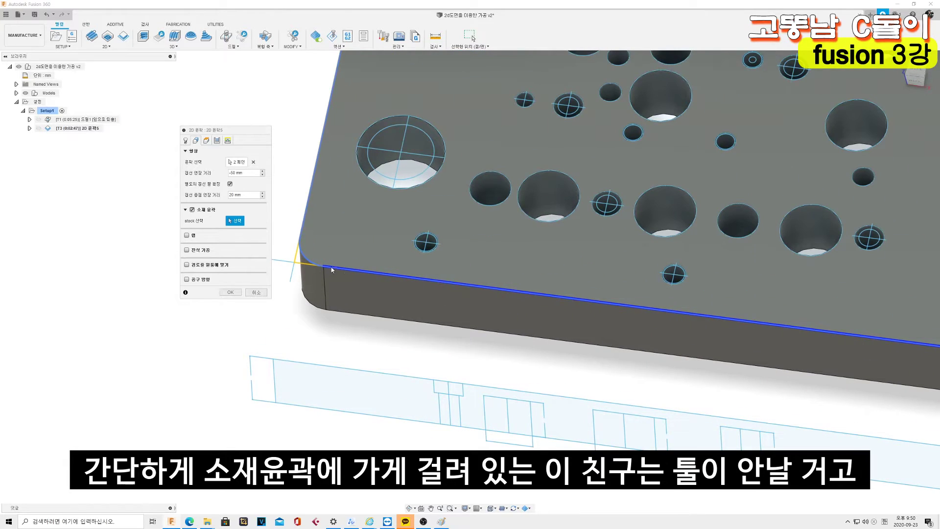
scroll(328, 269, "down", 5)
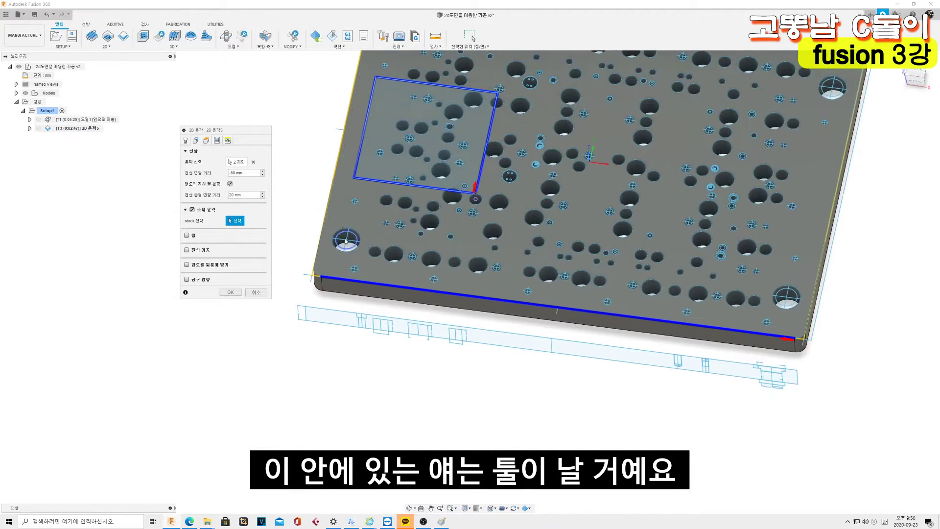
scroll(356, 197, "up", 1)
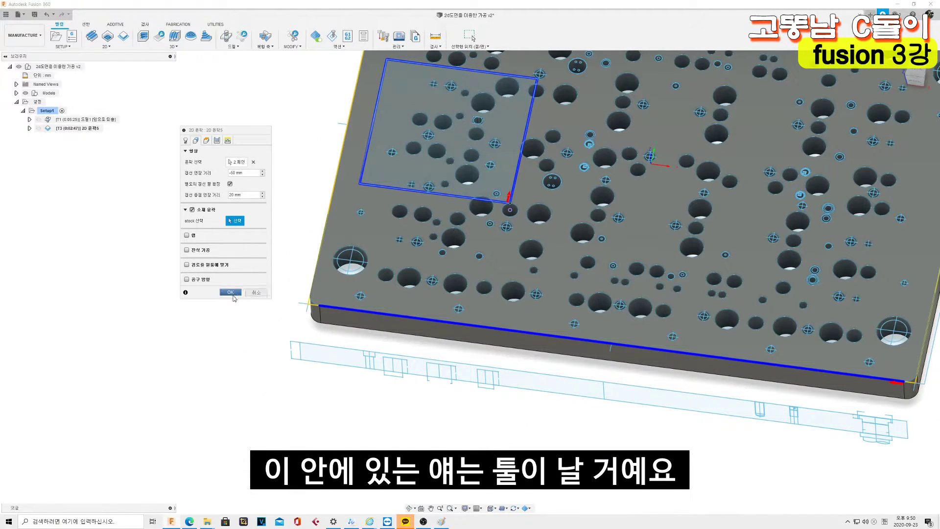
left_click(230, 292)
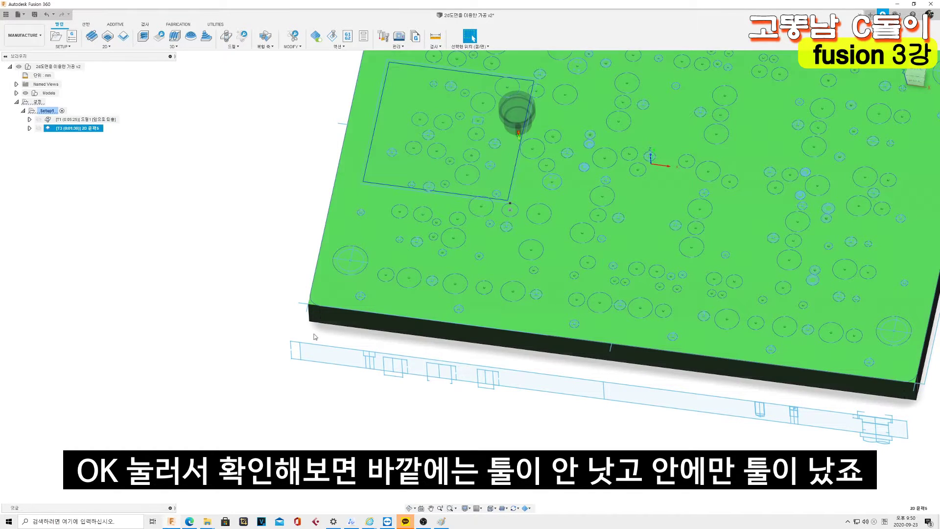
double_click(73, 127)
Enable rectangular contour tabs: 10 mm wide, 2.5 mm high, 80 mm apart.
left_click(195, 141)
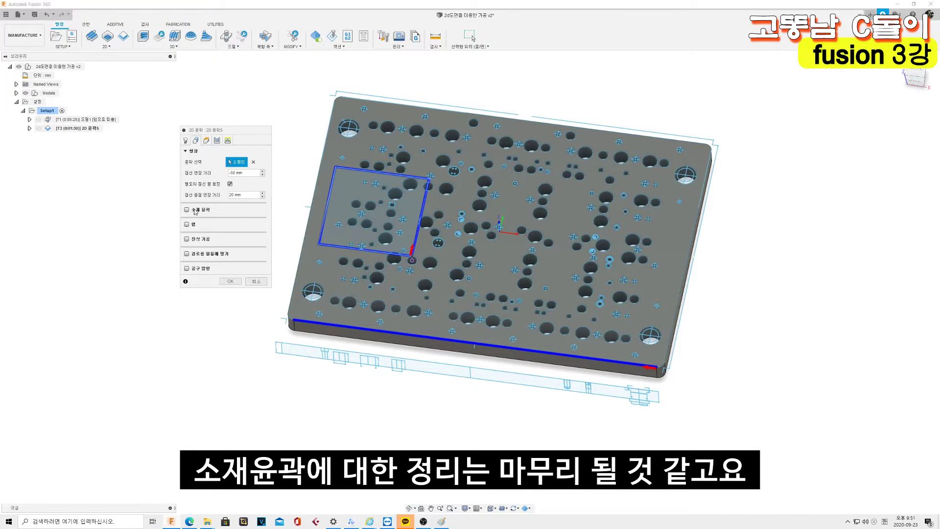
left_click(191, 225)
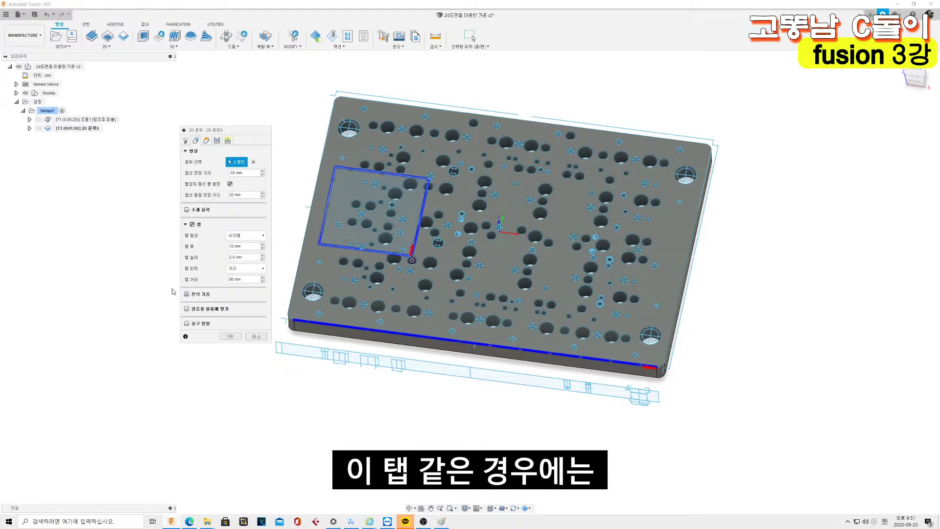
scroll(319, 209, "up", 5)
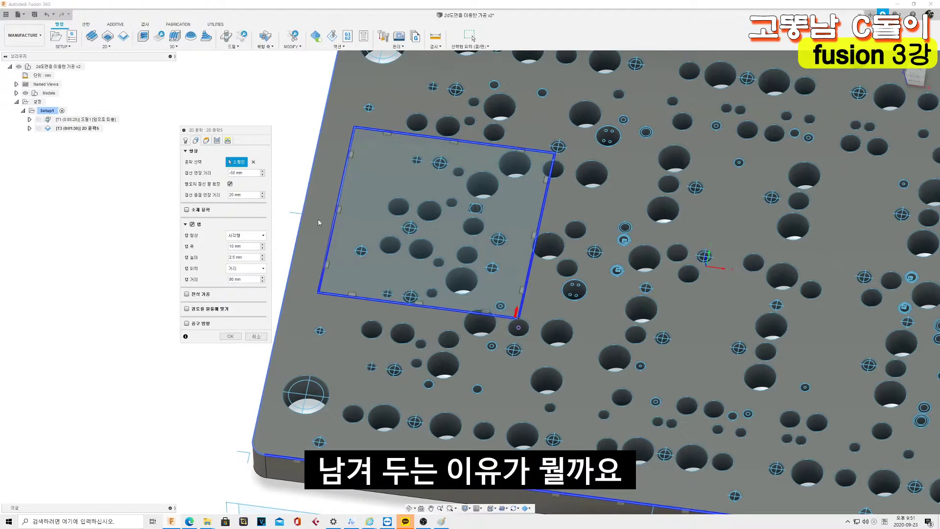
Clear the old Paint sketch and draw a wide rectangle representing the stock.
left_click(443, 521)
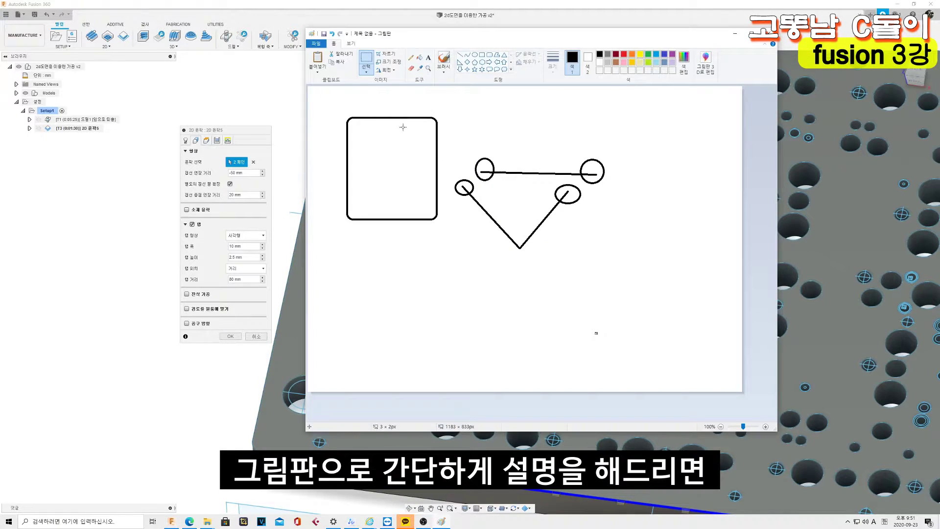
left_click_drag(337, 102, 711, 286)
key("Delete")
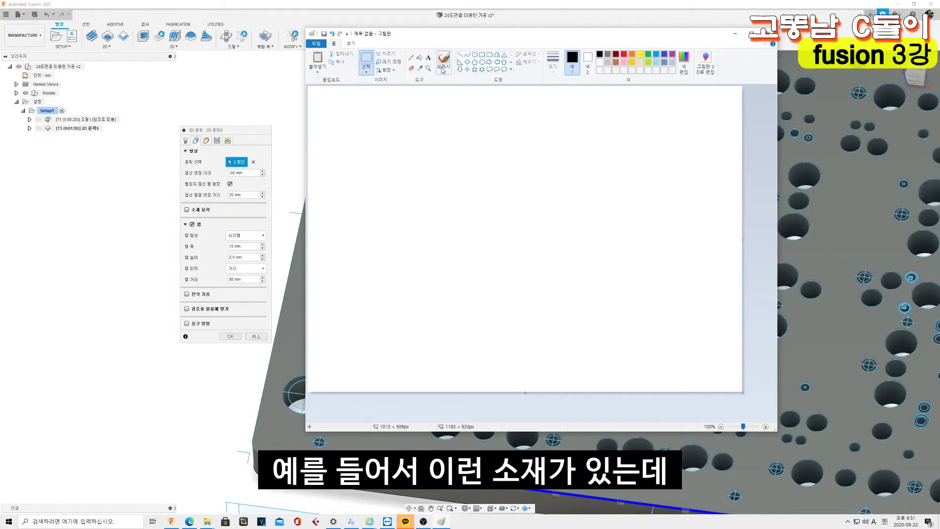
left_click(483, 56)
left_click_drag(359, 162, 669, 233)
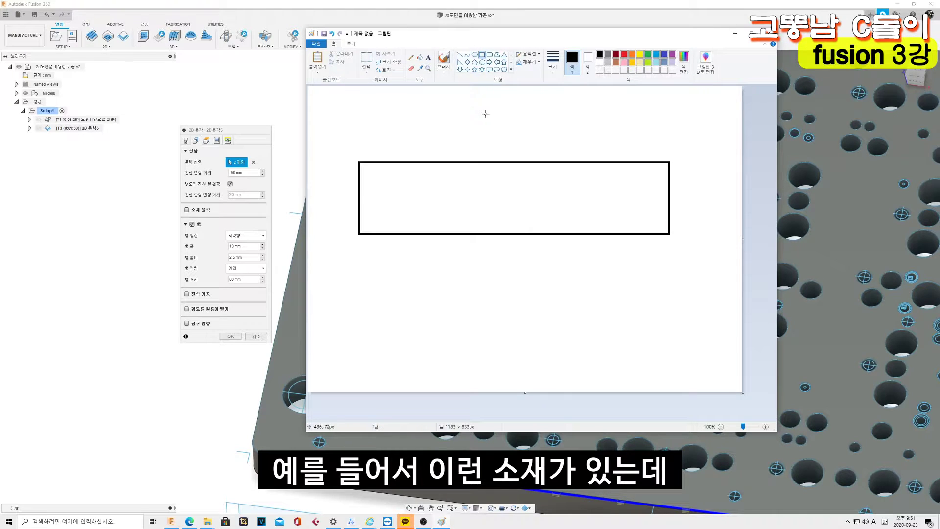
Add two tall rectangles crossing the stock, a central ellipse, and an arrow below it.
left_click(461, 55)
left_click(482, 57)
left_click_drag(427, 153, 459, 240)
left_click_drag(562, 141, 611, 255)
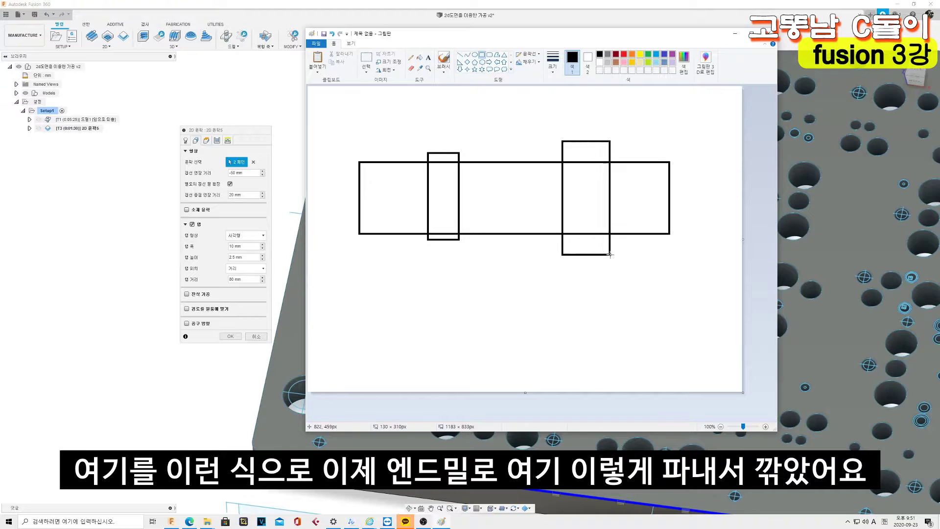
left_click(474, 54)
left_click_drag(447, 153, 578, 246)
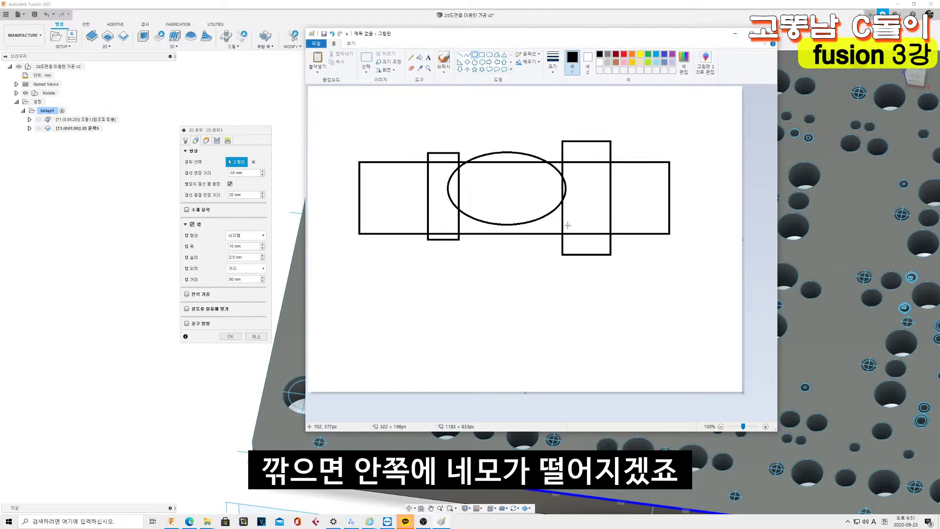
left_click(461, 55)
left_click_drag(500, 215, 503, 289)
left_click_drag(466, 264, 495, 296)
left_click_drag(533, 267, 495, 301)
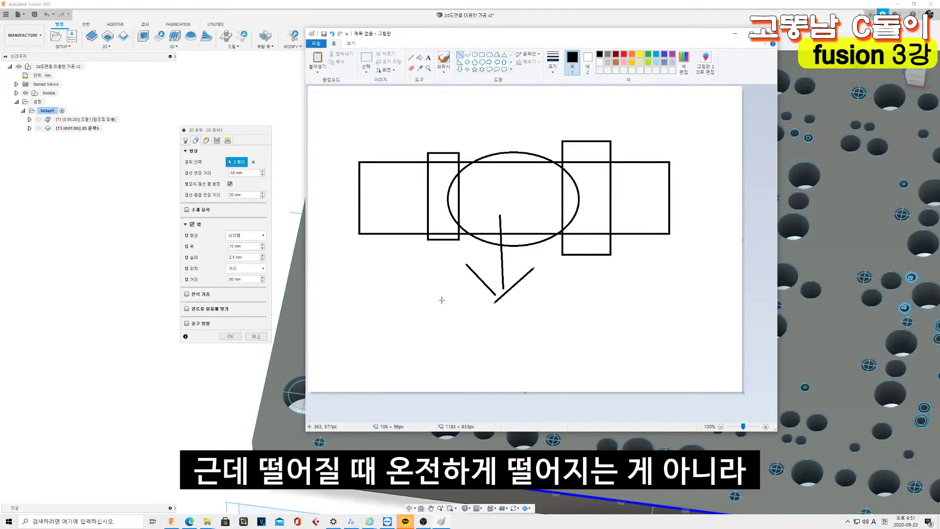
Draw a plate outline with a round cut-out, a small tool circle and a tab.
left_click_drag(398, 148, 622, 307)
left_click(475, 55)
mouse_move(446, 191)
left_mouse_down()
mouse_move(559, 285)
mouse_move(554, 266)
left_mouse_up()
left_click(667, 218)
mouse_move(545, 222)
left_mouse_down()
mouse_move(567, 244)
mouse_move(478, 216)
mouse_move(476, 257)
mouse_move(555, 247)
left_mouse_up()
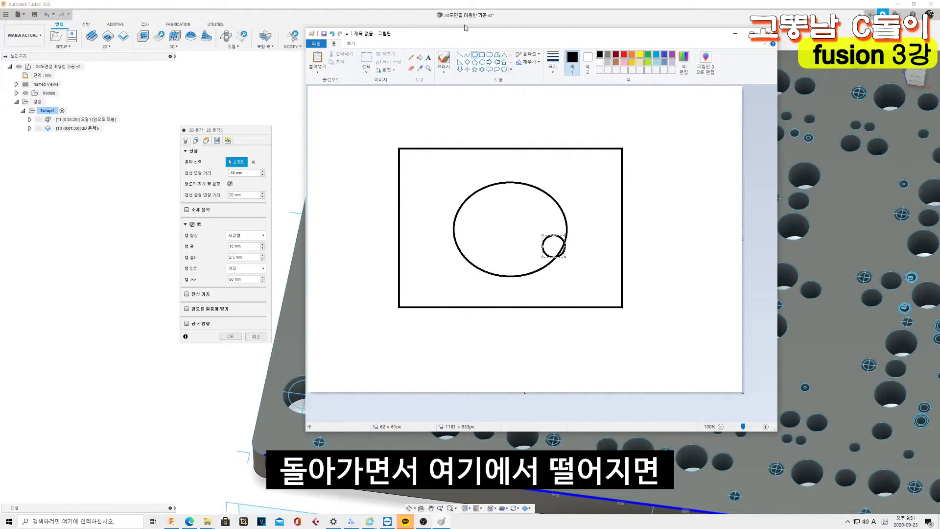
left_click_drag(545, 223, 568, 235)
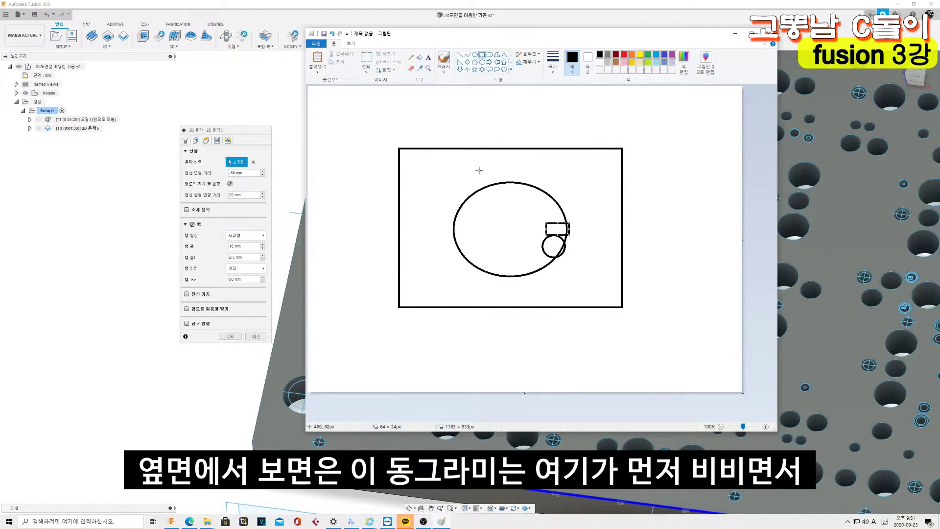
Draw a side-view rectangle below the plate with three vertical lines inside.
left_click_drag(384, 320, 629, 374)
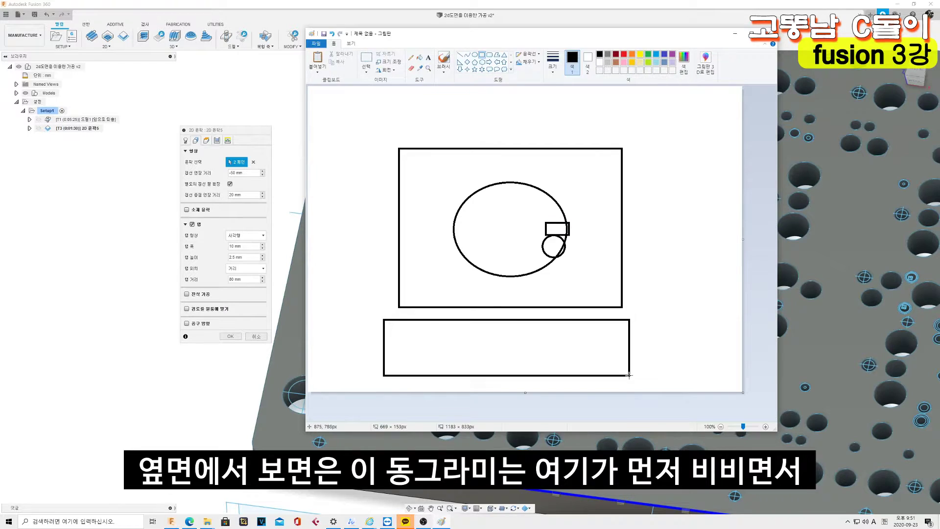
left_click(459, 54)
left_click_drag(439, 322, 442, 375)
left_click_drag(467, 322, 464, 371)
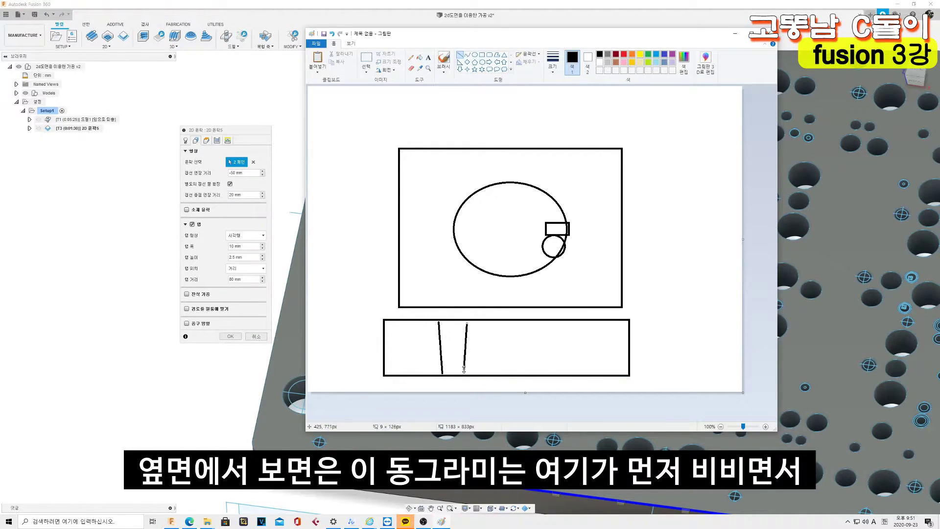
mouse_move(481, 338)
left_mouse_down()
mouse_move(473, 387)
mouse_move(492, 391)
left_mouse_up()
Add small arrows at the cut-out and tab plus a diagonal across the tool, then minimize Paint.
left_click_drag(464, 224, 463, 245)
left_click_drag(454, 226, 465, 246)
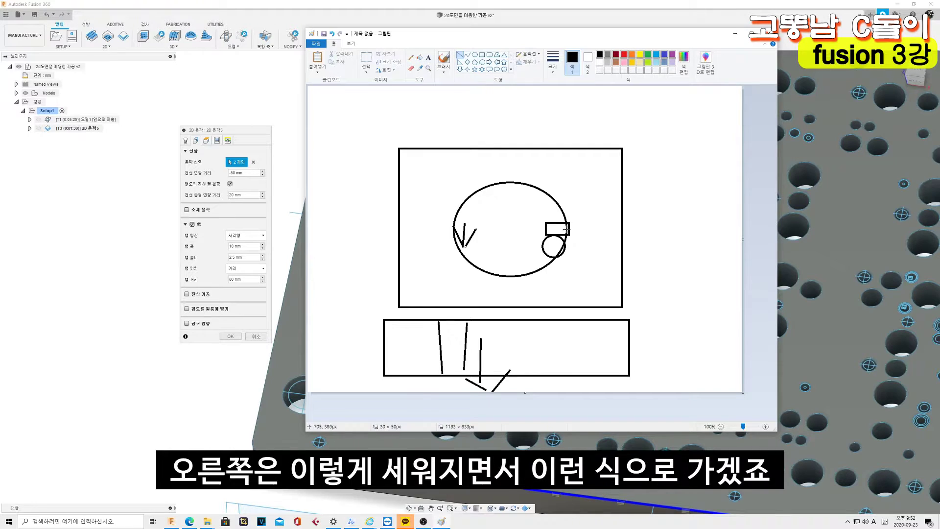
mouse_move(548, 212)
left_mouse_down()
mouse_move(571, 195)
mouse_move(586, 210)
mouse_move(569, 198)
left_mouse_up()
key("ctrl+z")
left_click_drag(570, 200, 586, 211)
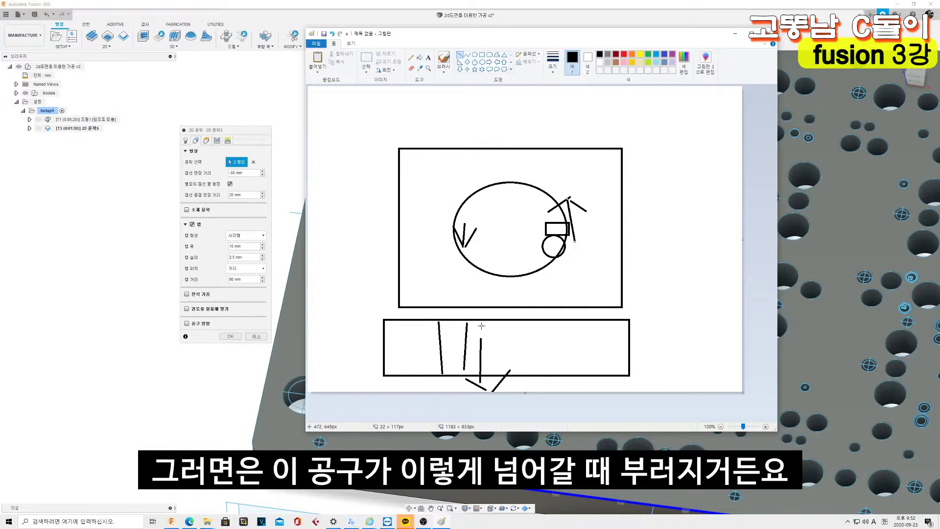
left_click_drag(528, 236, 591, 276)
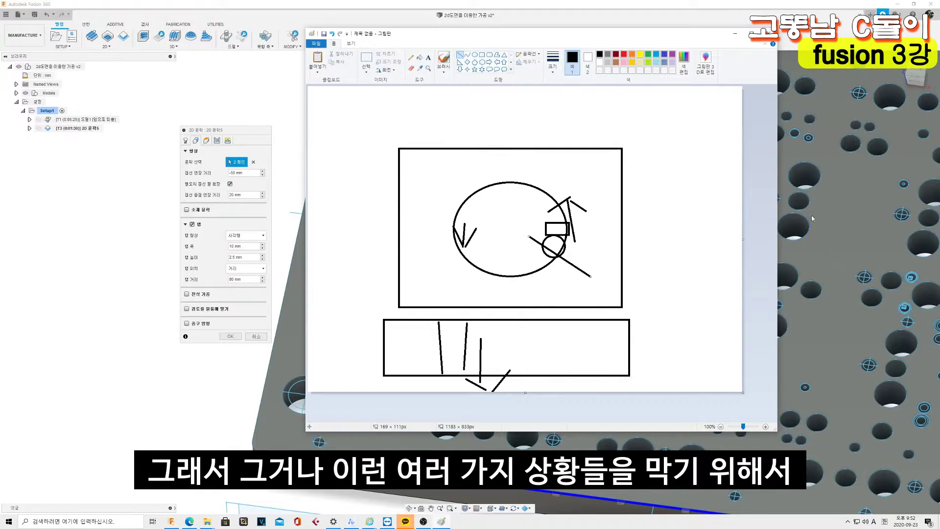
left_click(736, 38)
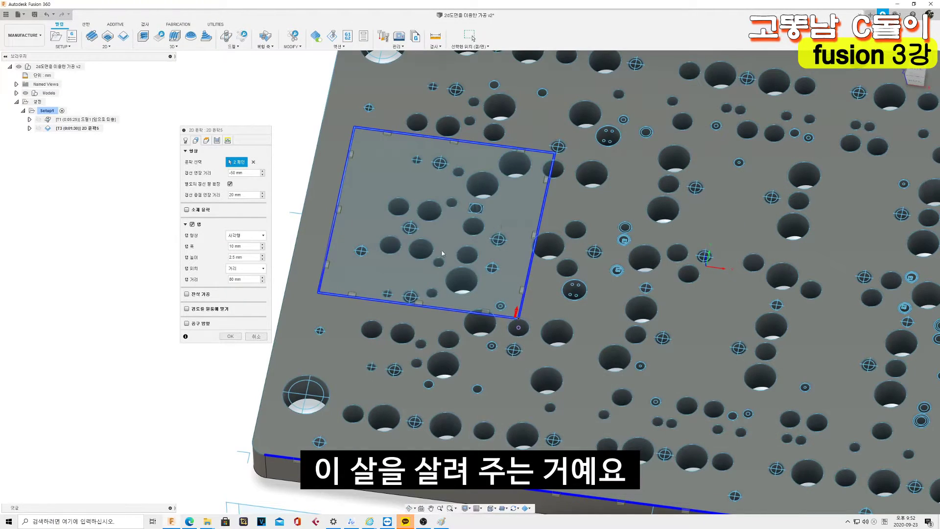
Set the tab height to 1 mm, keeping the 10 mm tab width.
left_click(245, 236)
scroll(333, 269, "up", 4)
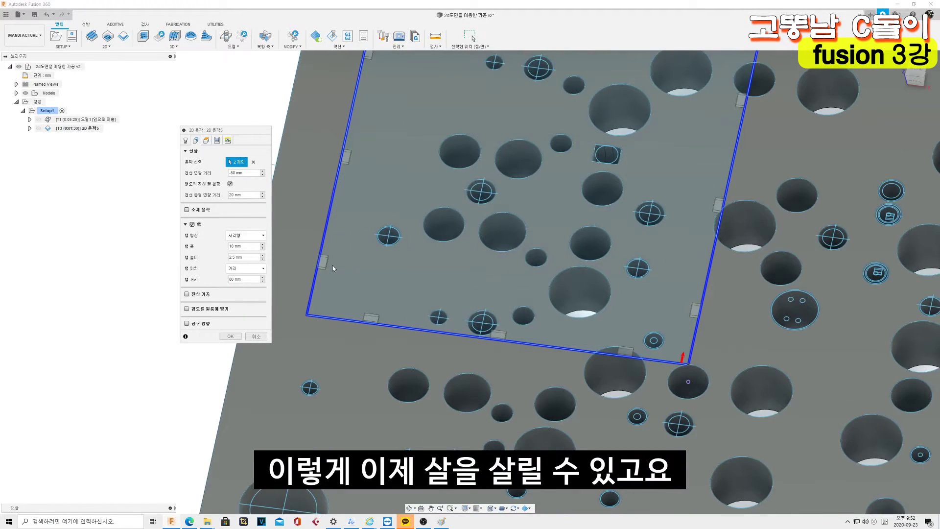
scroll(328, 275, "down", 3)
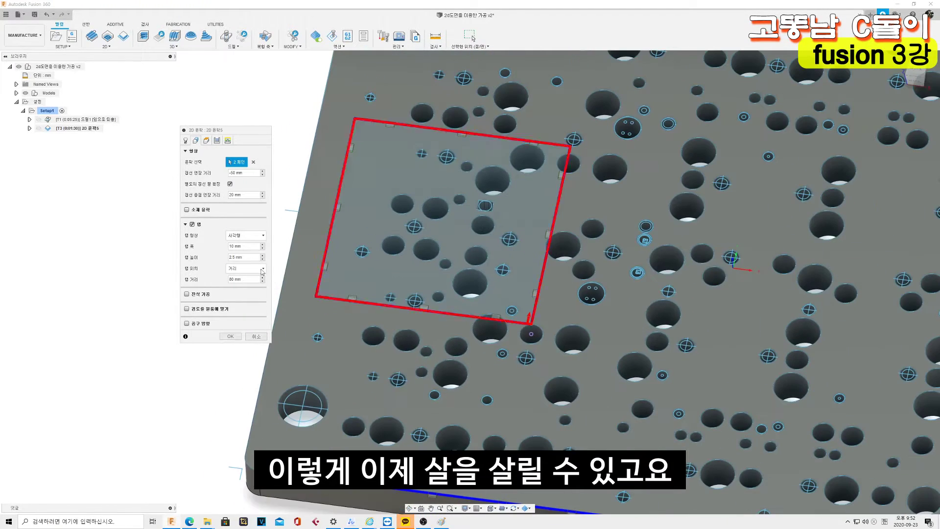
left_click(242, 248)
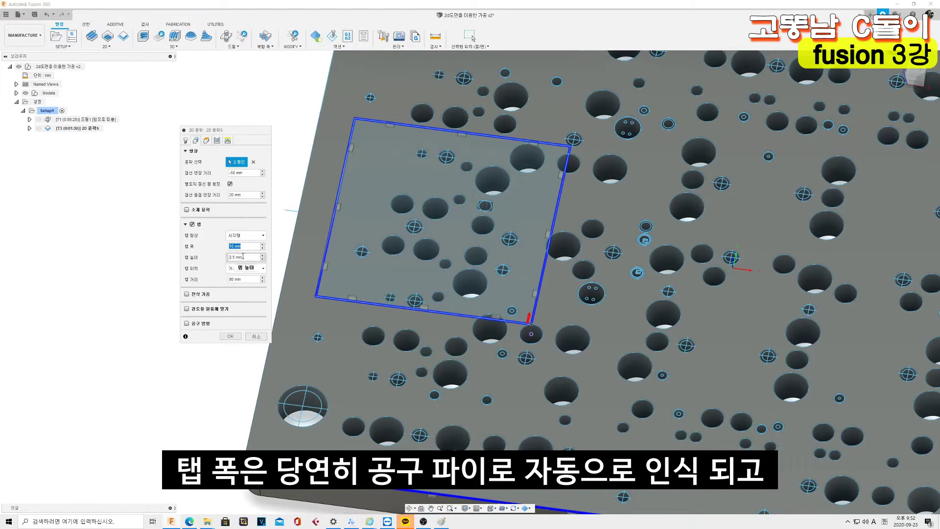
left_click(240, 257)
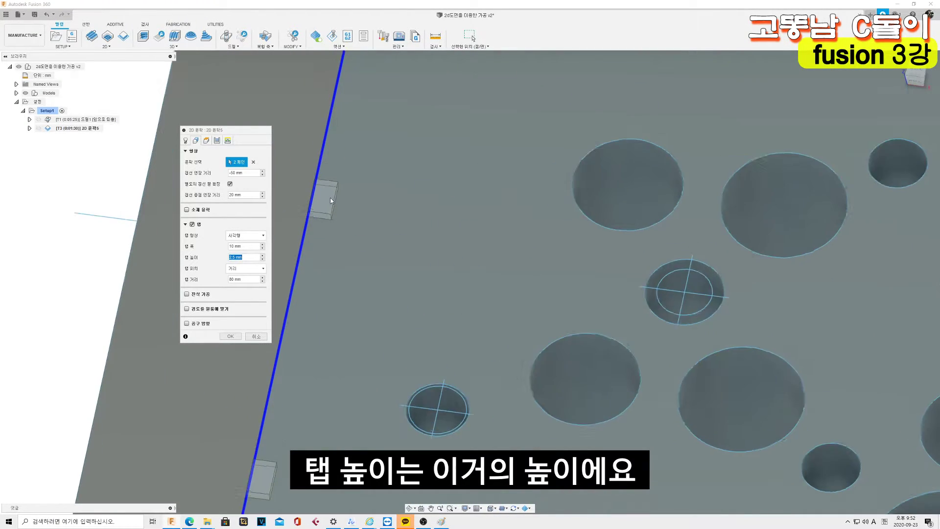
type("1")
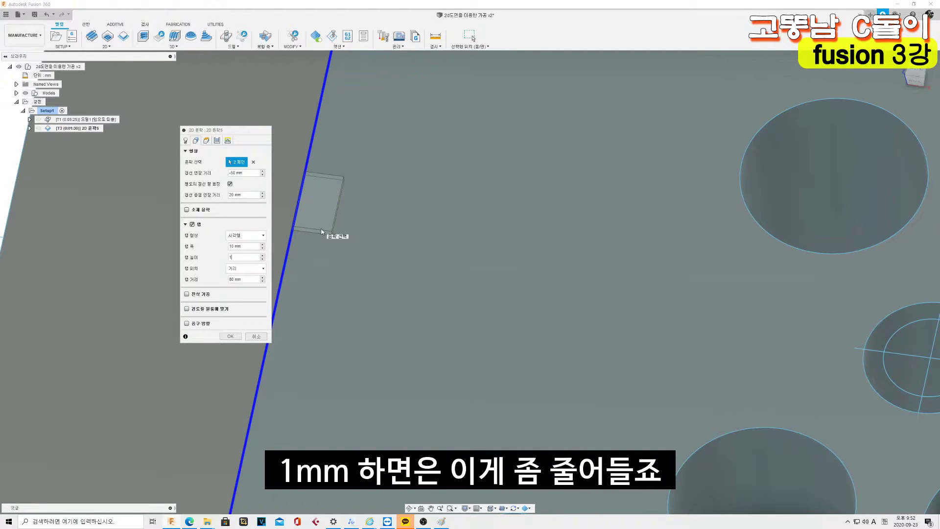
Space the tabs 150 mm apart and change the tab shape to triangular.
scroll(298, 264, "down", 2)
scroll(299, 265, "down", 2)
double_click(238, 279)
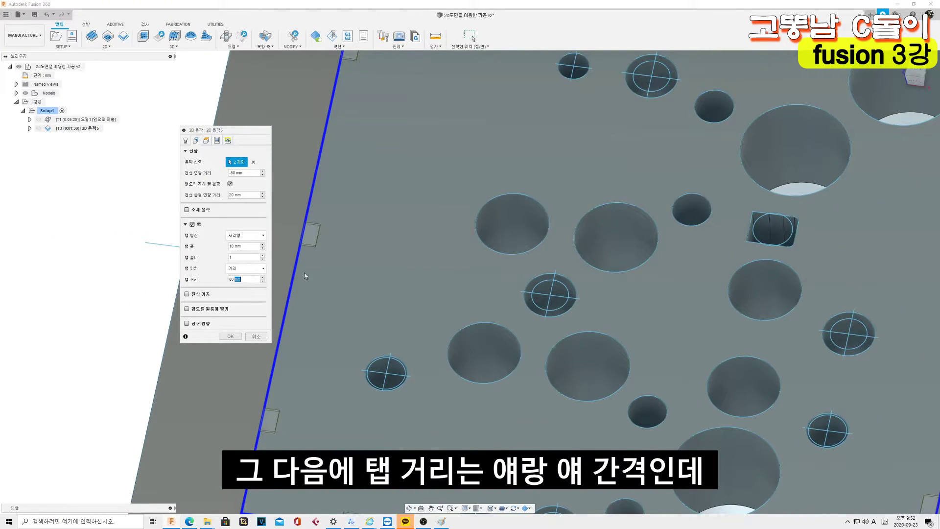
type("150")
scroll(357, 261, "down", 3)
scroll(337, 247, "down", 1)
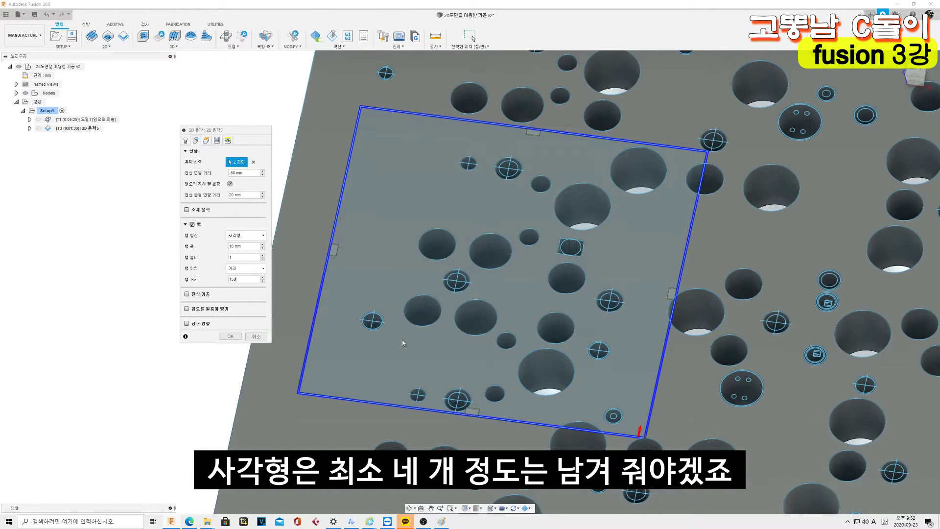
left_click(254, 235)
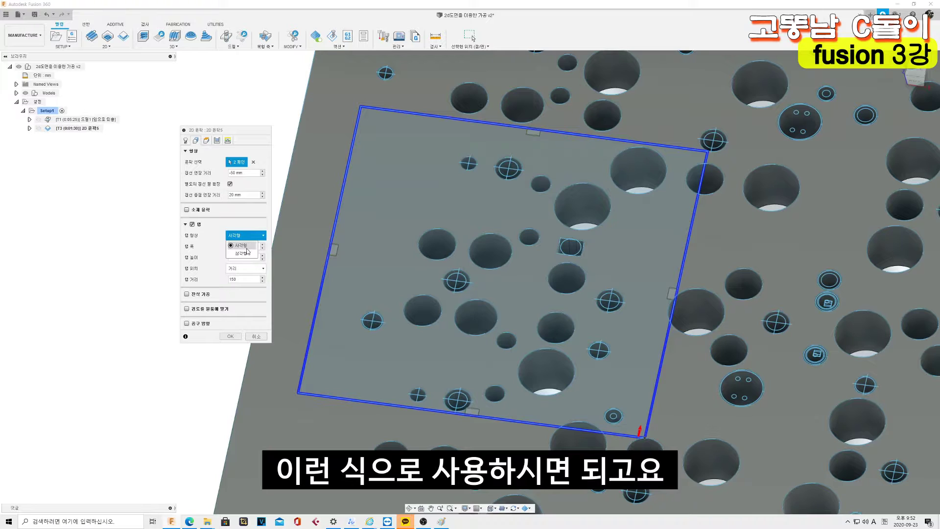
left_click(240, 253)
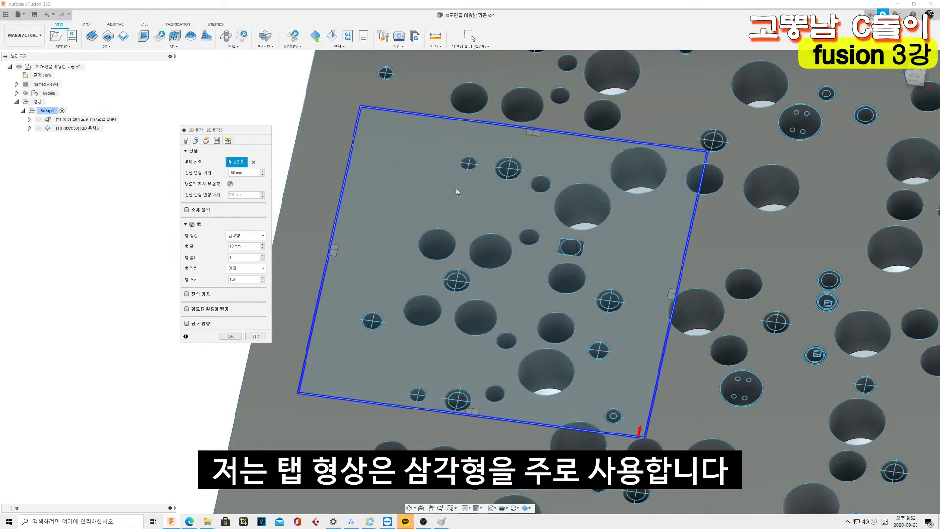
Generate the triangular-tab contour toolpath and orbit to inspect the tabs over the stock.
scroll(540, 127, "up", 3)
scroll(540, 127, "down", 5)
left_click(230, 336)
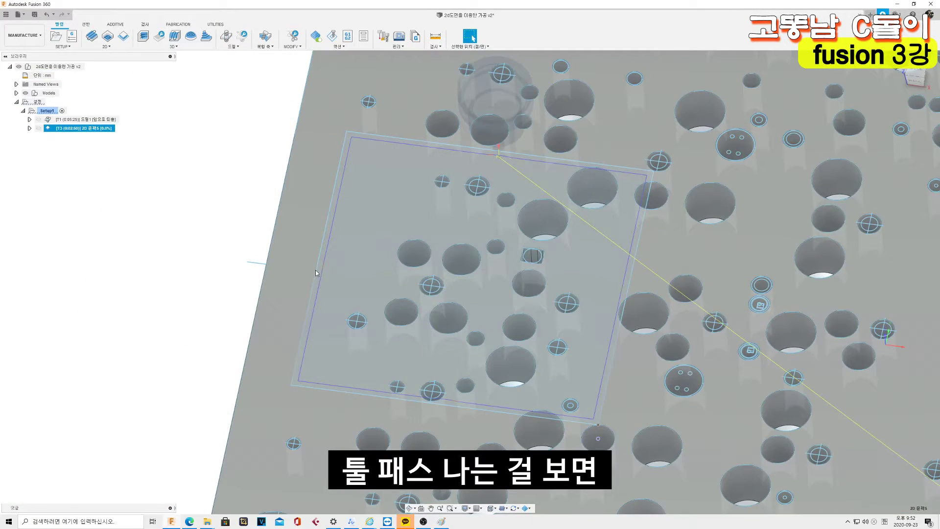
scroll(315, 269, "up", 5)
middle_click_drag(325, 265, 328, 268, "shift")
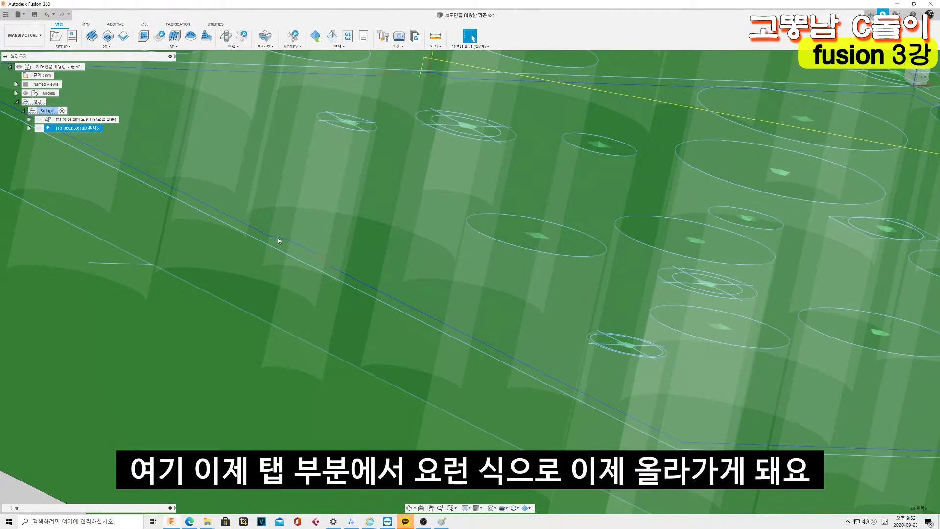
scroll(291, 248, "down", 5)
middle_click_drag(325, 307, 360, 269, "shift")
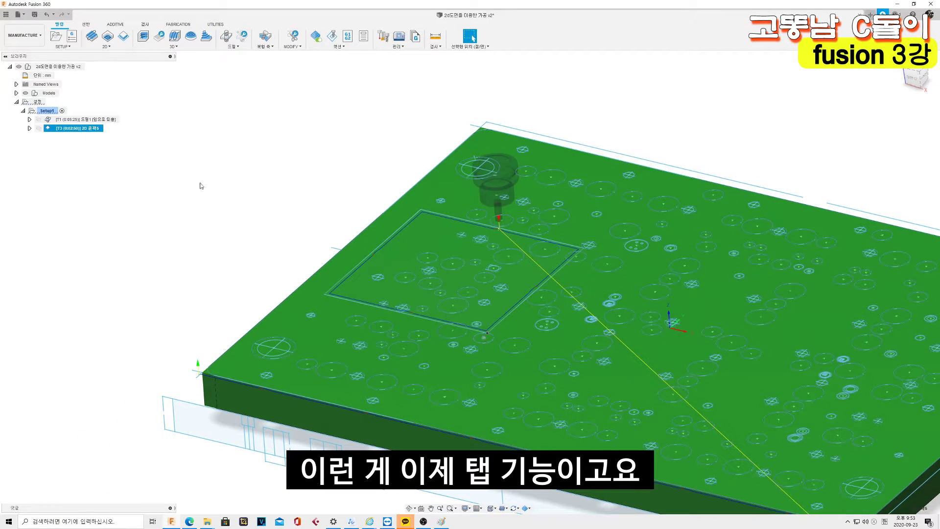
double_click(52, 128)
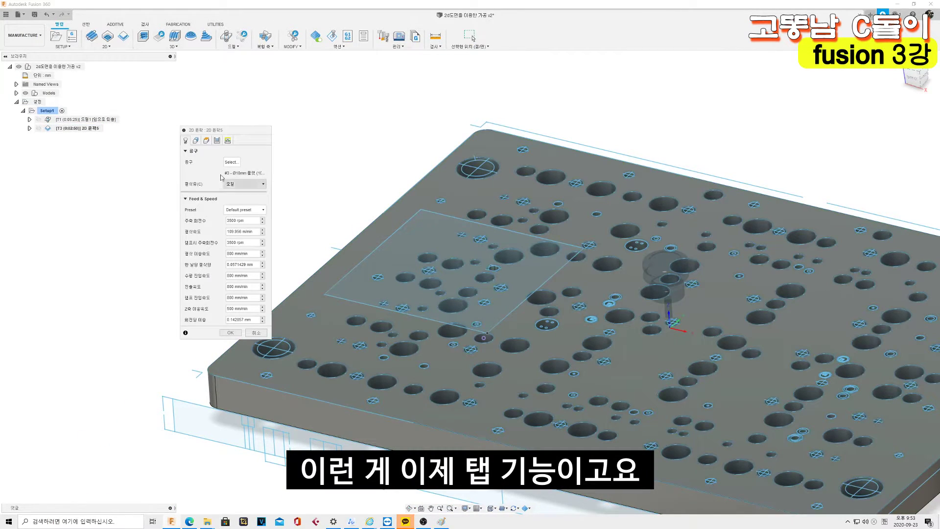
Enable rest machining with a 30 mm tool diameter and regenerate the toolpath.
left_click(196, 141)
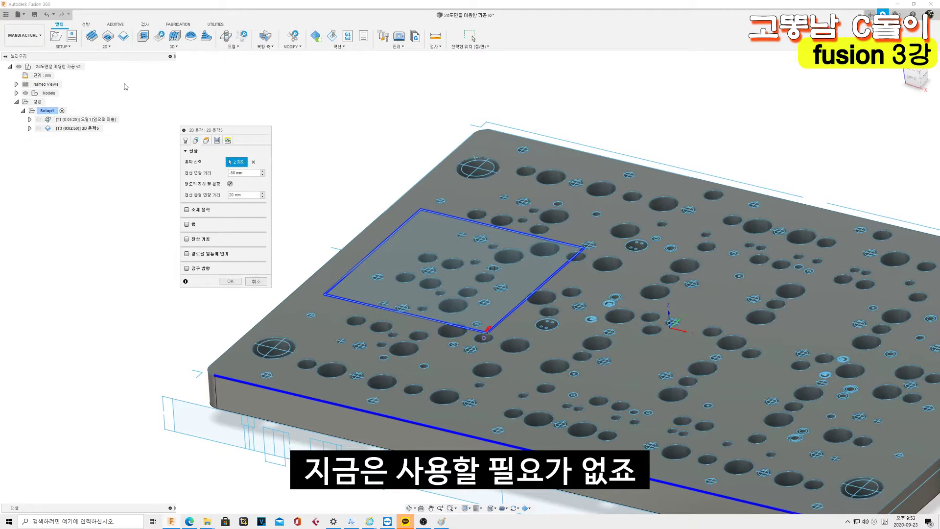
left_click(186, 239)
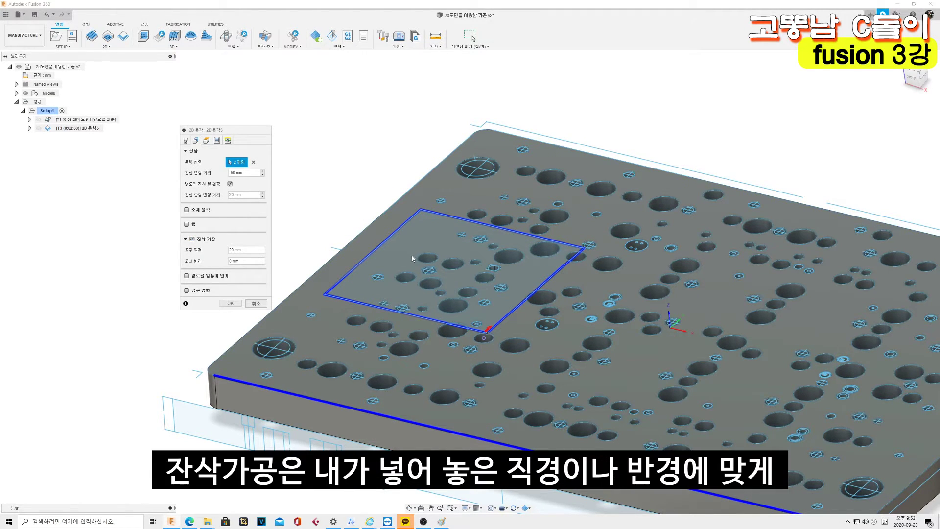
scroll(645, 248, "up", 3)
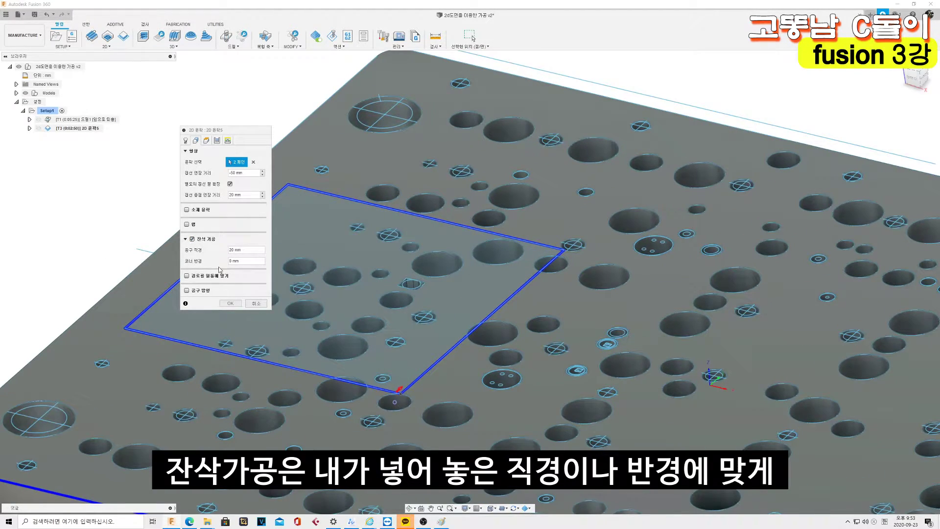
scroll(535, 240, "up", 5)
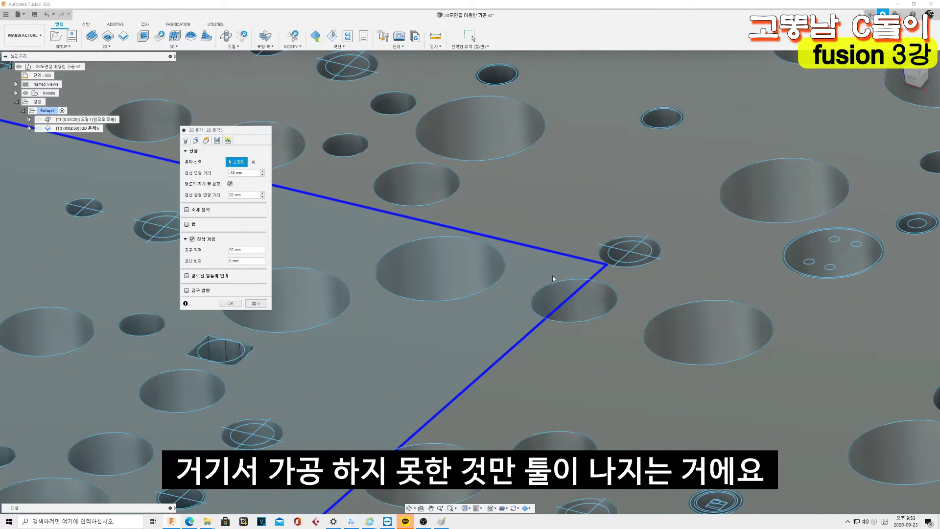
left_click(245, 249)
type("30")
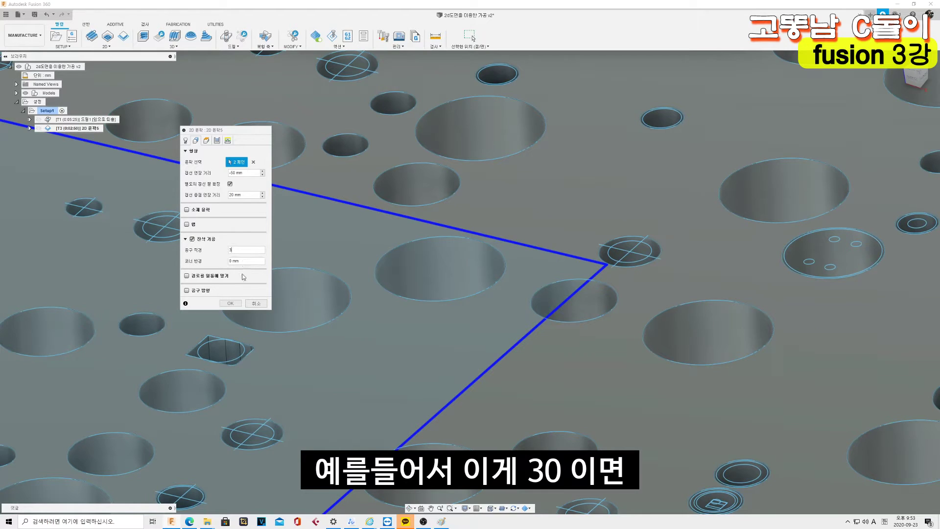
left_click(236, 303)
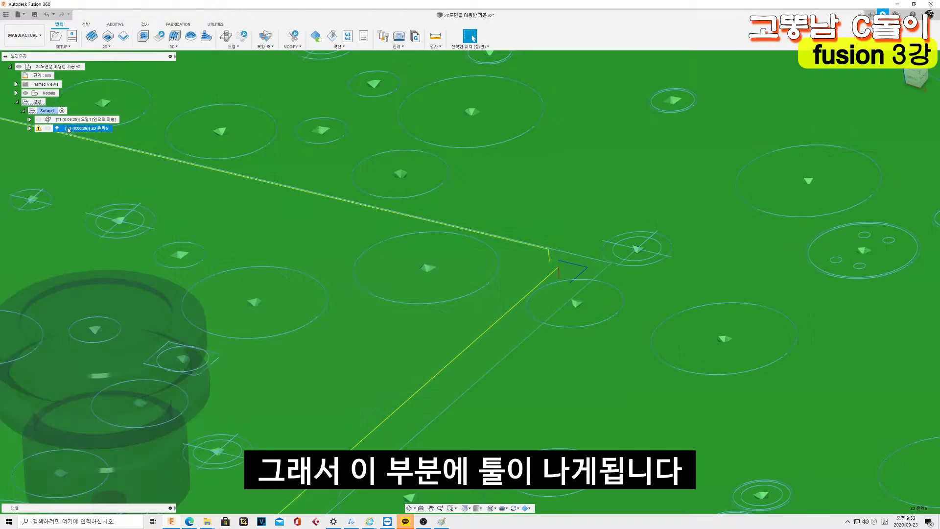
Reopen the 2D contour and turn rest machining back off.
double_click(83, 128)
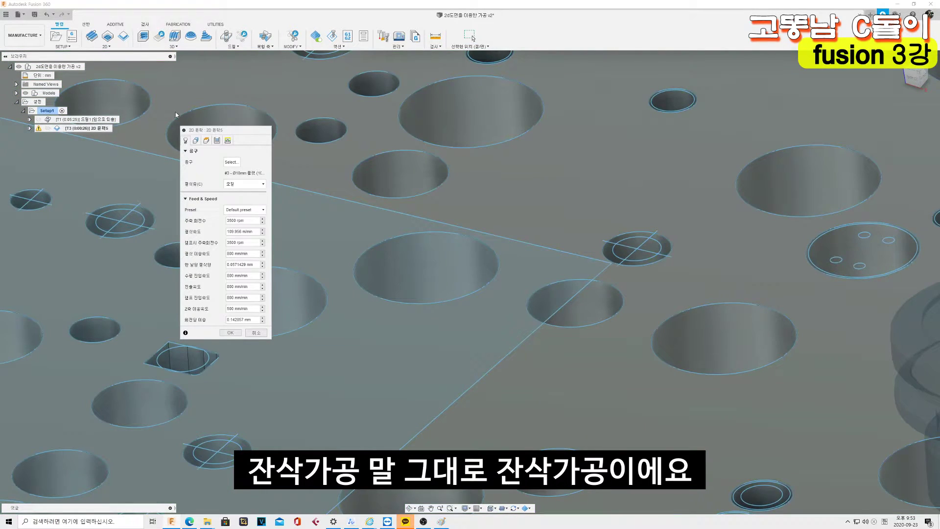
left_click(195, 141)
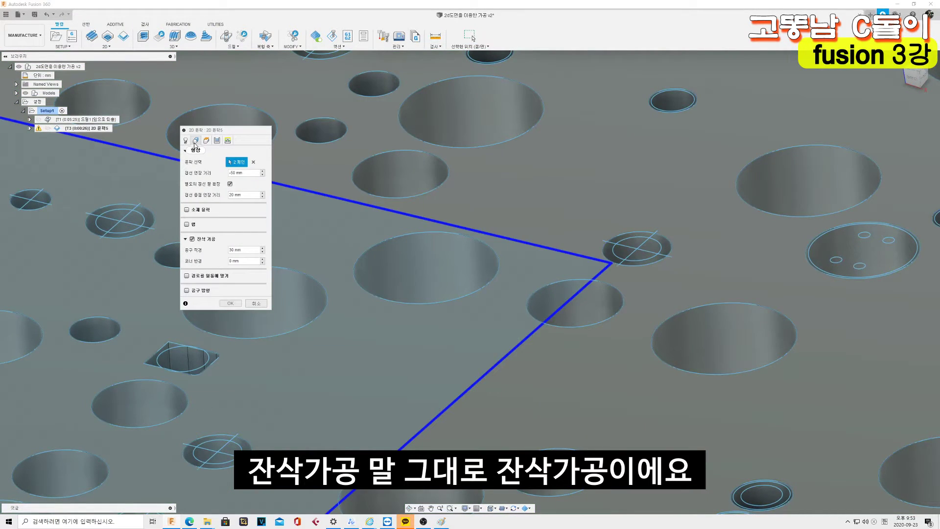
left_click(197, 241)
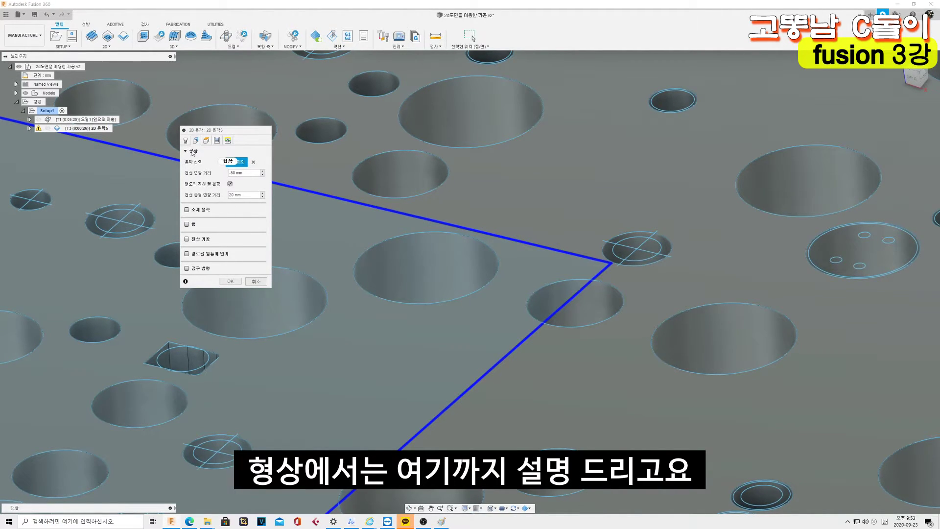
left_click(206, 140)
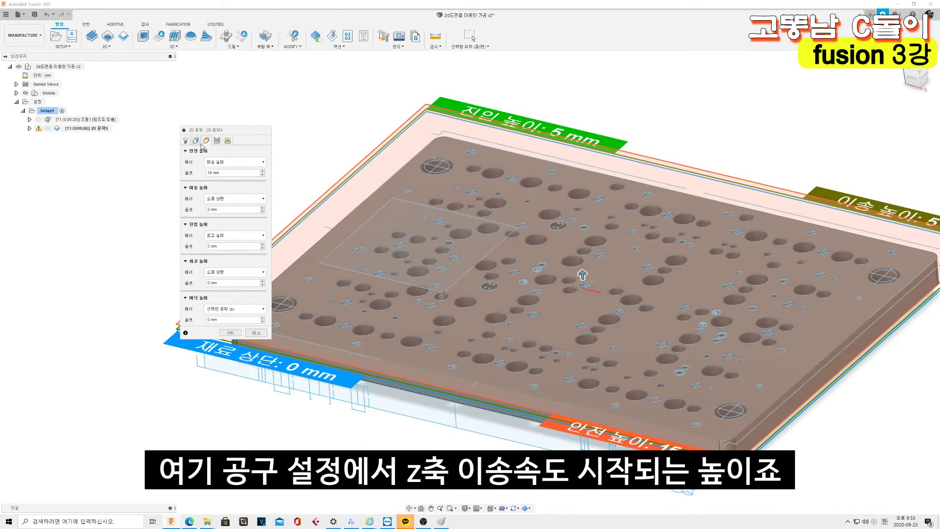
Review the tool's Z-axis feed rate before returning to the height settings.
left_click(186, 141)
left_click(242, 309)
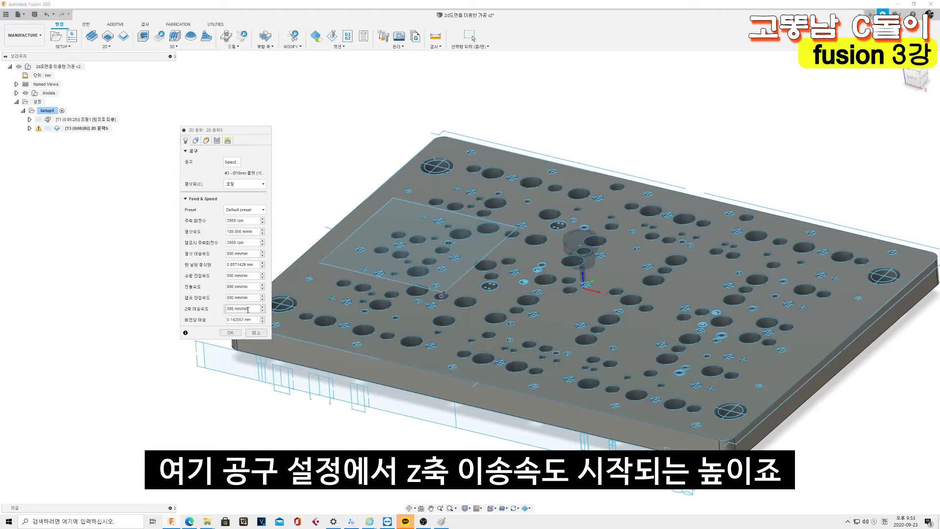
left_click(206, 140)
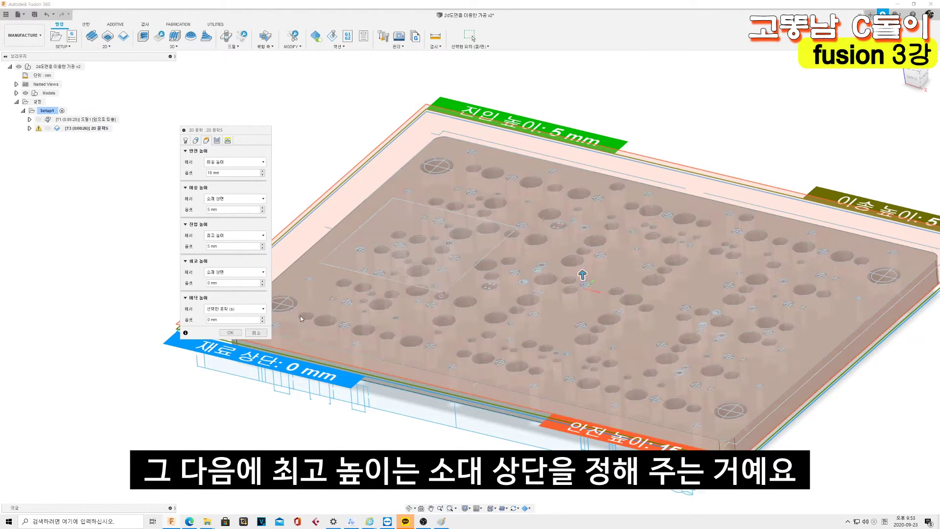
Set the bottom height offset to -10 mm and regenerate the contour toolpath.
scroll(504, 302, "up", 4)
scroll(390, 300, "down", 5)
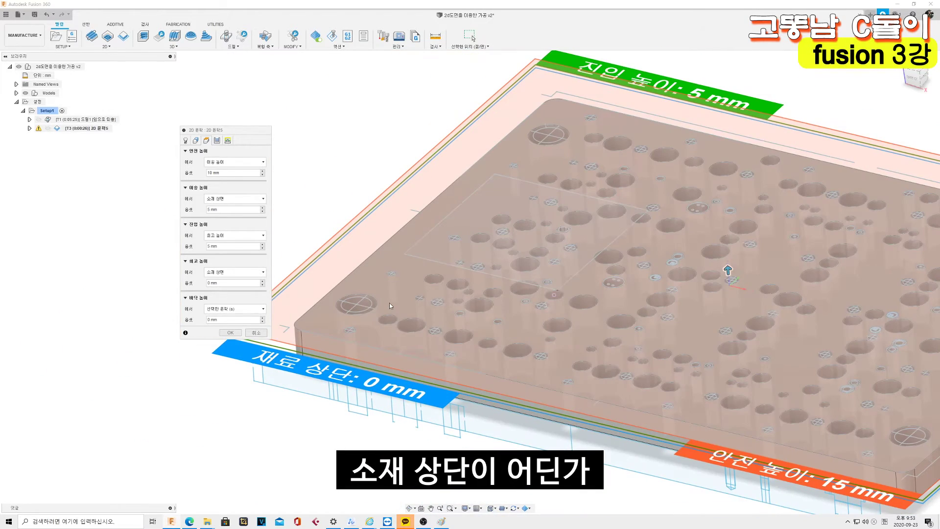
scroll(397, 298, "up", 3)
scroll(396, 298, "up", 2)
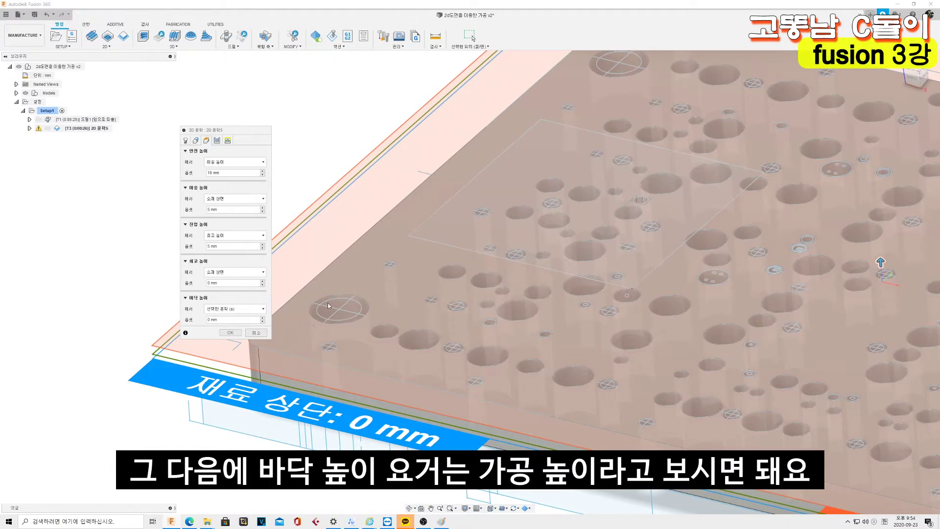
scroll(327, 304, "down", 2)
scroll(342, 294, "down", 2)
scroll(367, 301, "down", 2)
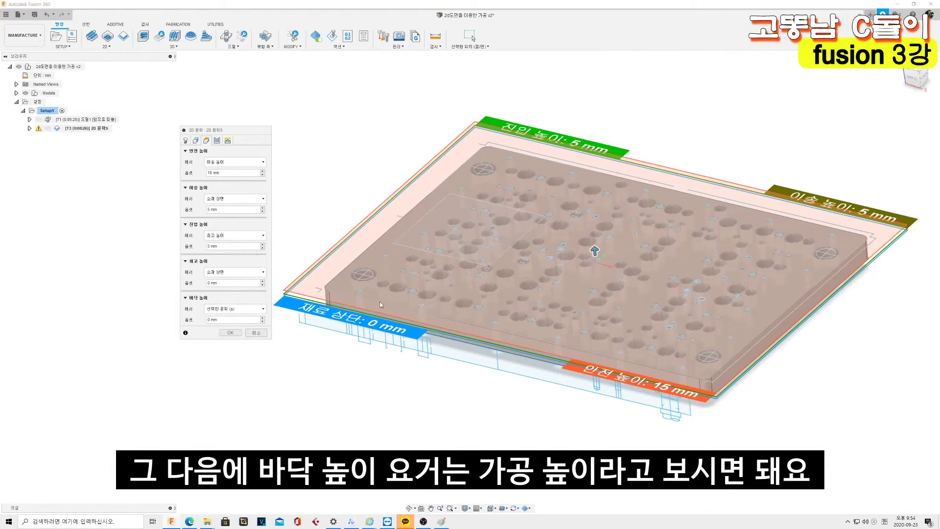
scroll(421, 282, "up", 3)
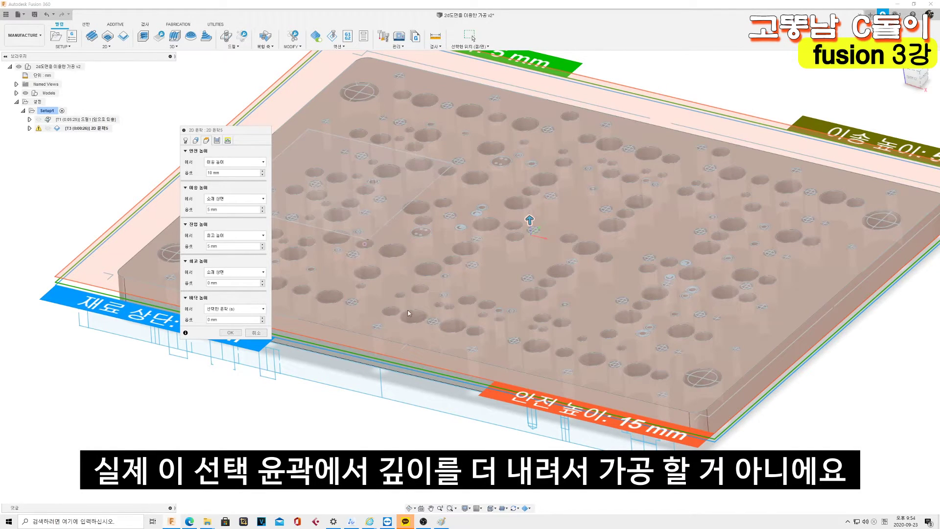
type("-10")
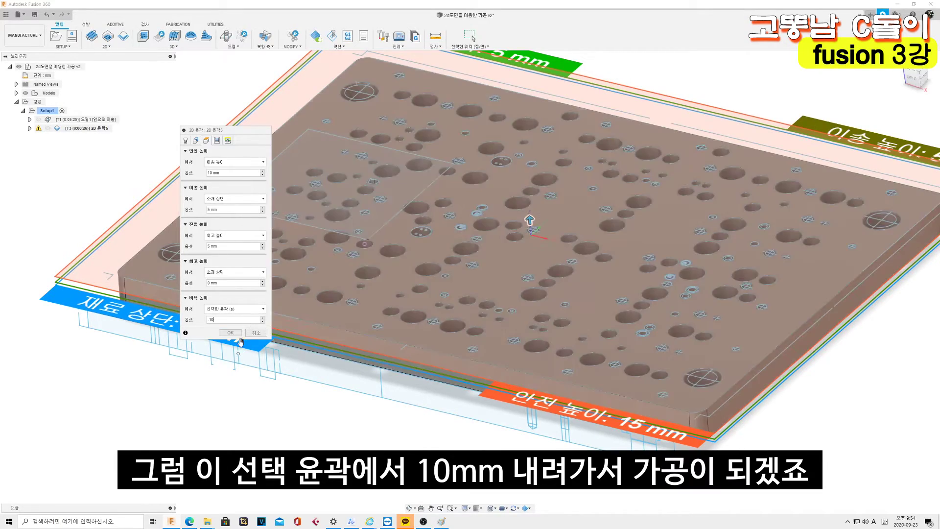
left_click(230, 332)
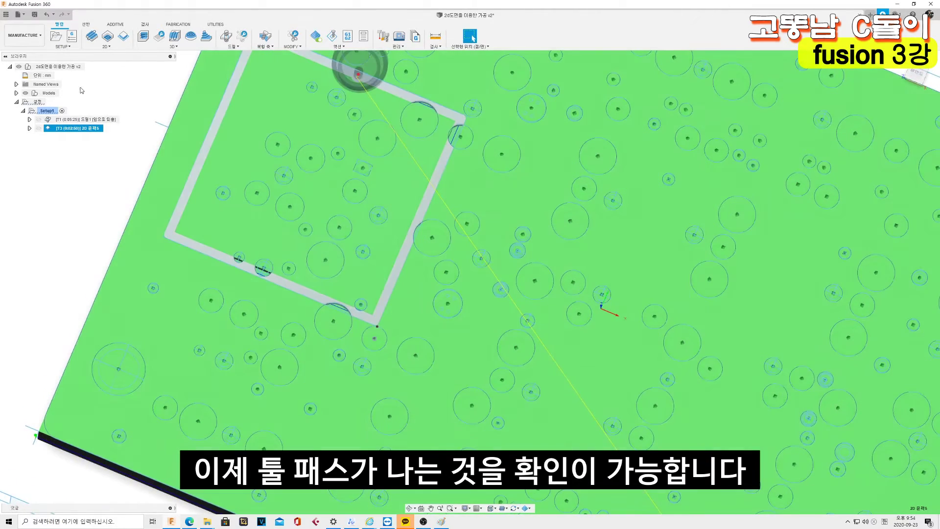
Hide the models and zoom in to inspect the toolpath on the stock.
left_click(25, 93)
scroll(491, 122, "up", 5)
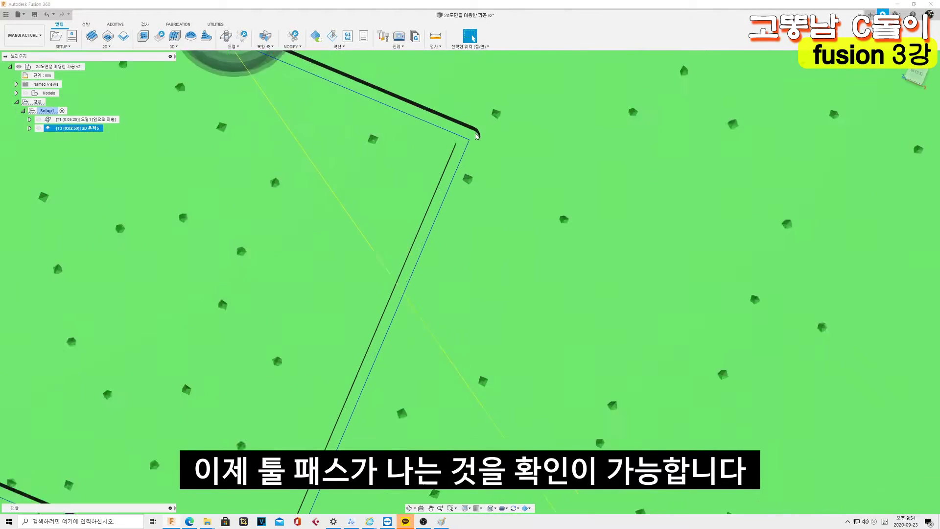
scroll(491, 122, "up", 5)
scroll(491, 123, "down", 5)
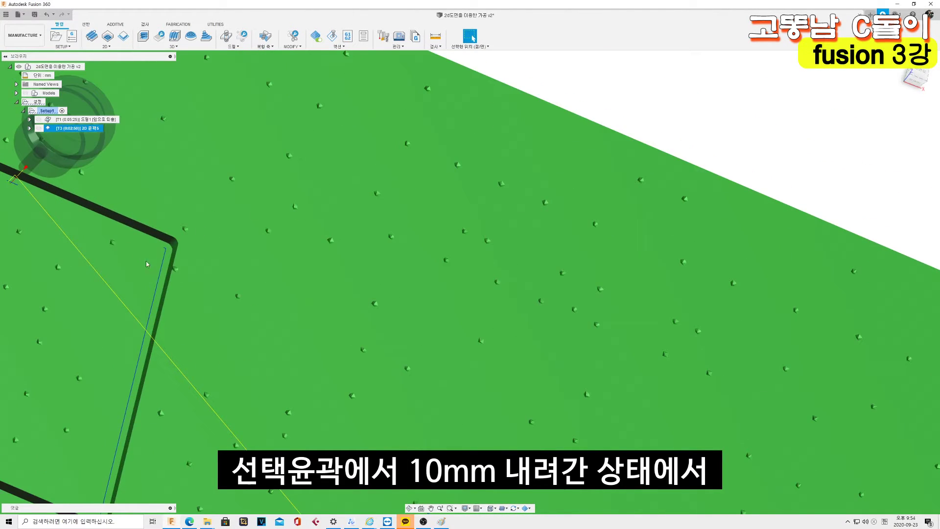
scroll(146, 264, "down", 1)
scroll(169, 264, "down", 3)
scroll(104, 198, "down", 2)
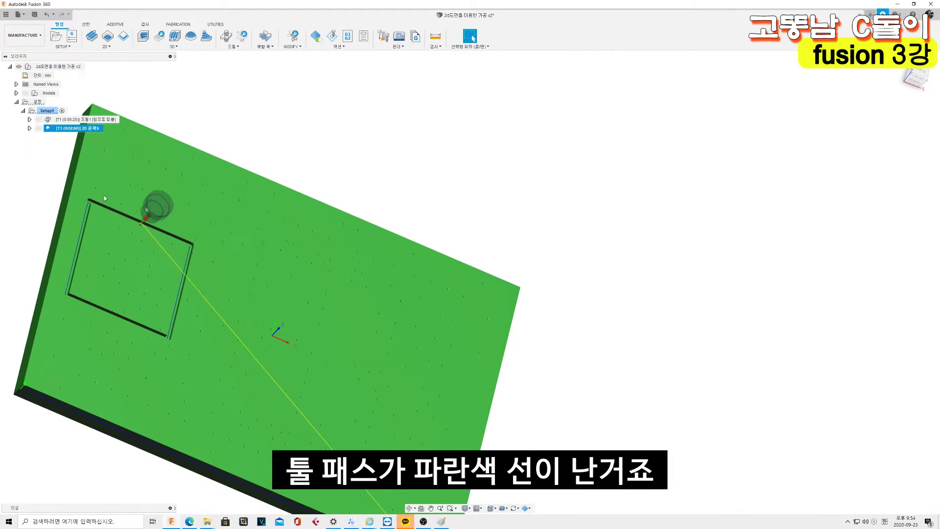
Reopen the contour, review the Bottom Height reference options, and view the 0.01 mm tolerance pass settings.
double_click(74, 128)
left_click(205, 140)
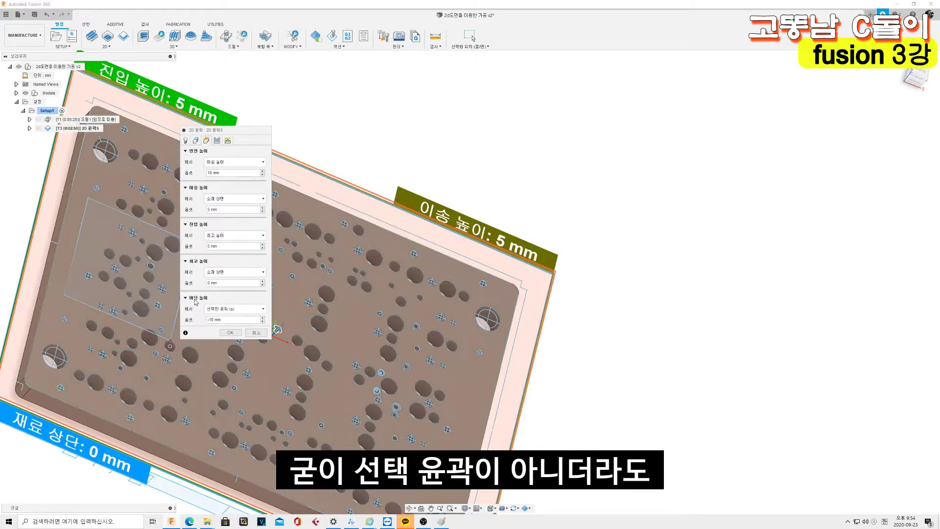
left_click(242, 309)
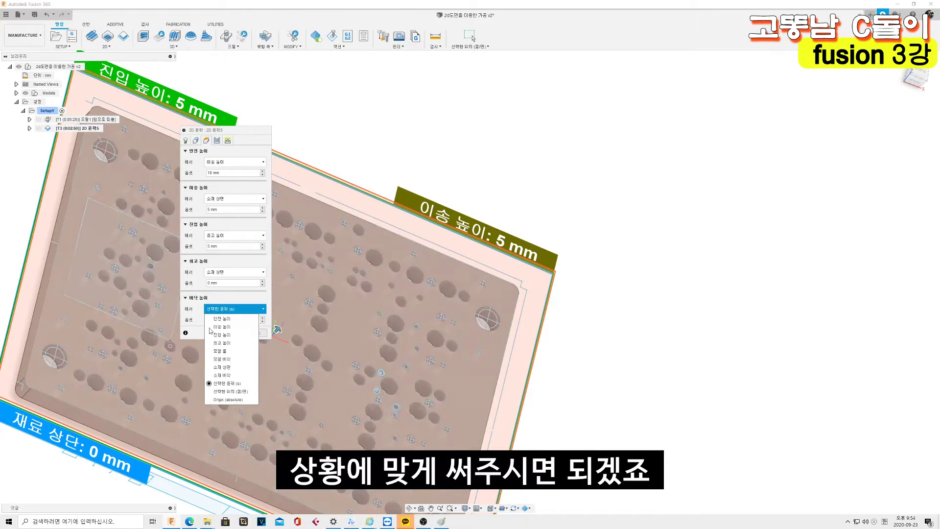
left_click(186, 327)
left_click(216, 140)
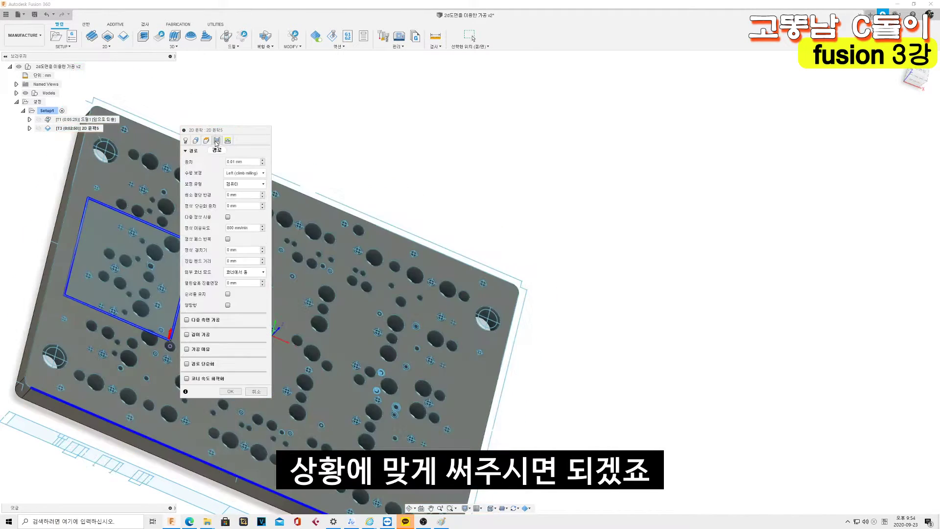
scroll(498, 253, "down", 3)
scroll(498, 253, "down", 3)
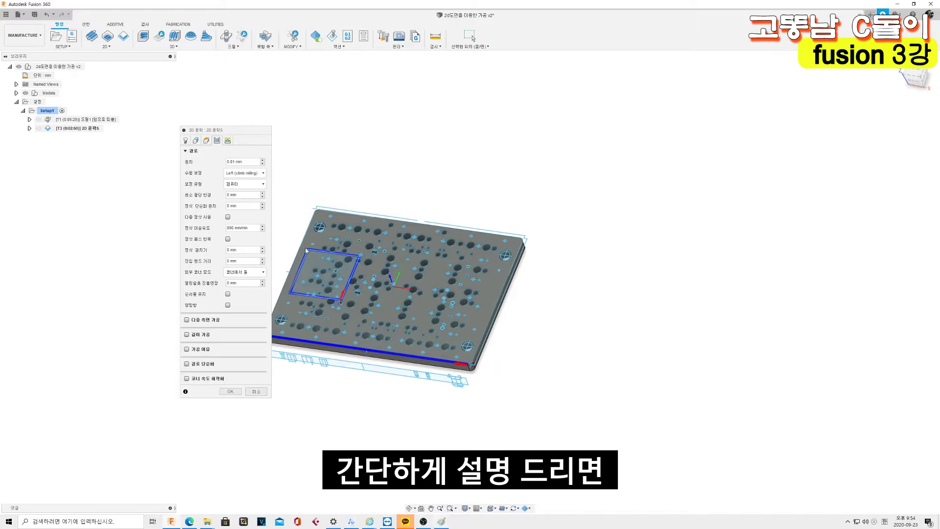
Clear the previous Paint drawing and draw a large ellipse.
key("alt+Tab")
left_click(367, 58)
left_click_drag(342, 134, 710, 392)
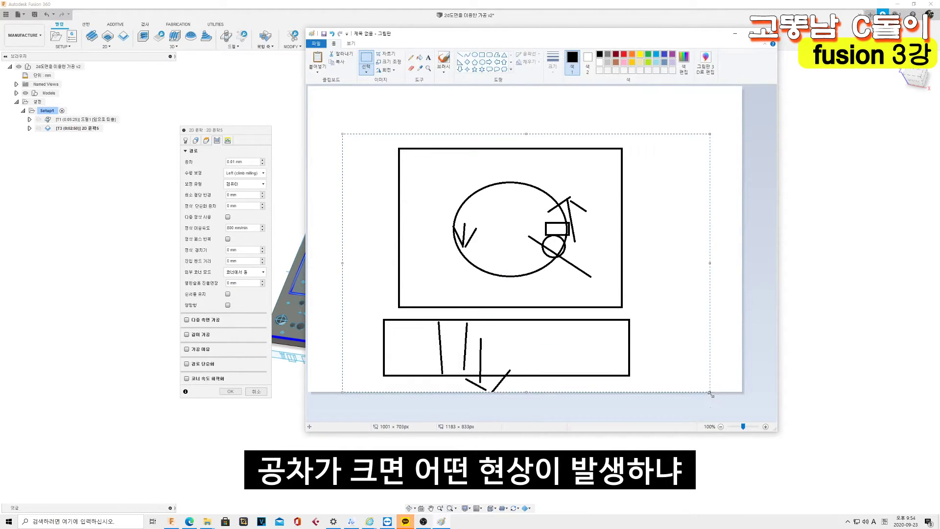
key("Delete")
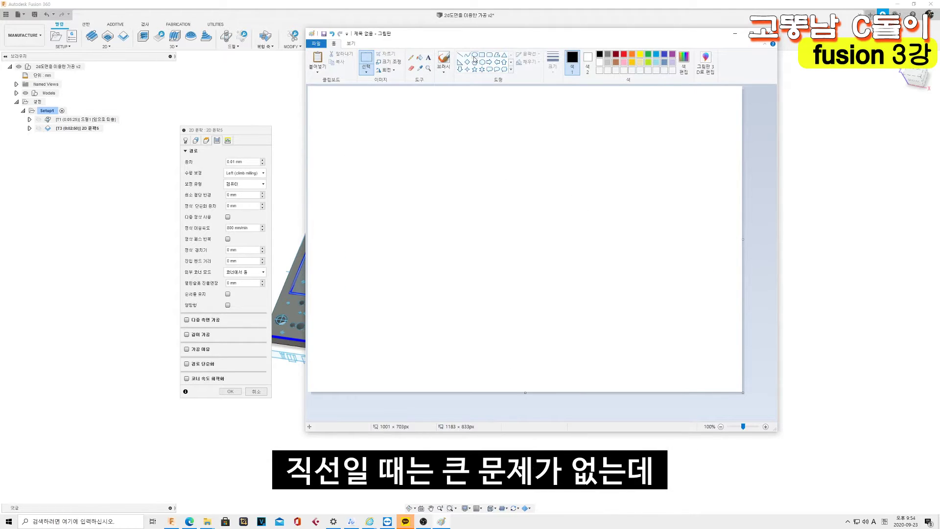
left_click(474, 56)
left_click_drag(398, 142, 543, 327)
left_click(635, 252)
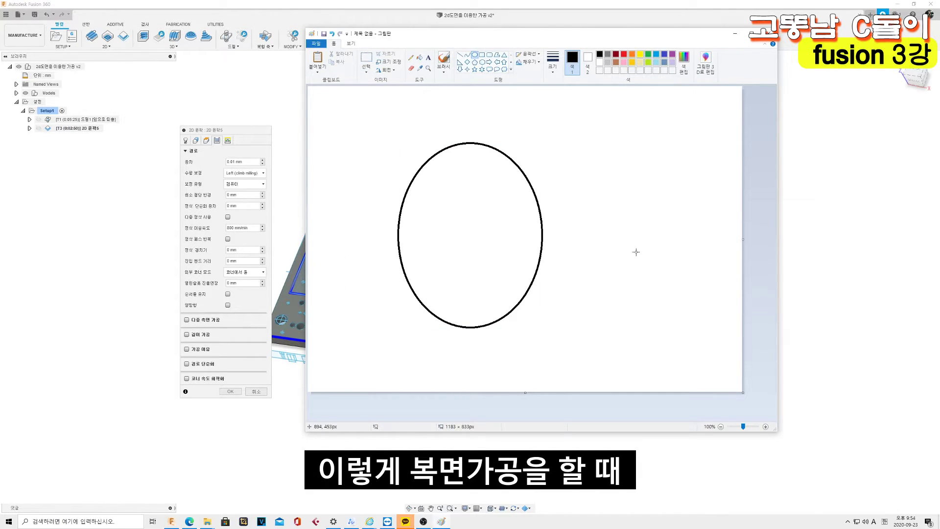
Mark six sample points around the ellipse with small ovals.
left_click(460, 55)
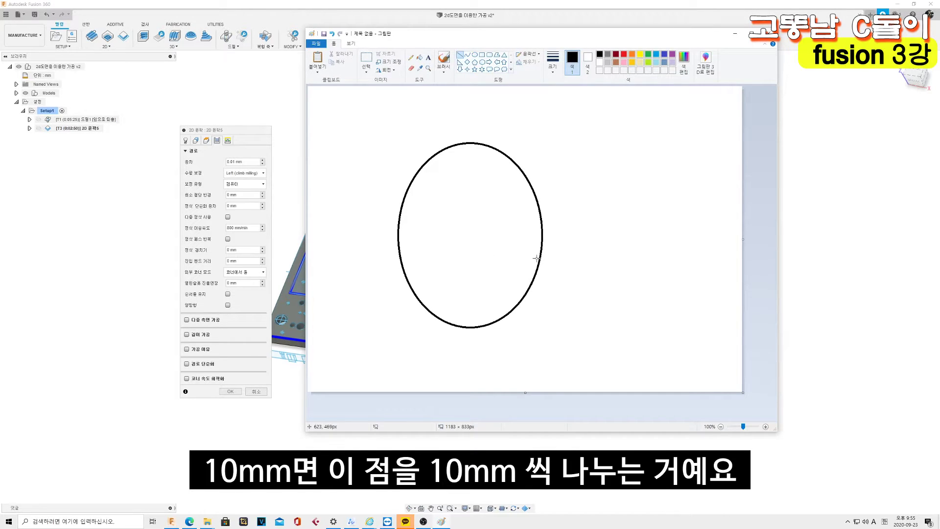
left_click_drag(539, 259, 547, 265)
mouse_move(524, 153)
left_mouse_down()
mouse_move(514, 160)
mouse_move(534, 184)
left_mouse_up()
left_click(474, 55)
key("ctrl+z")
left_click_drag(538, 261, 543, 268)
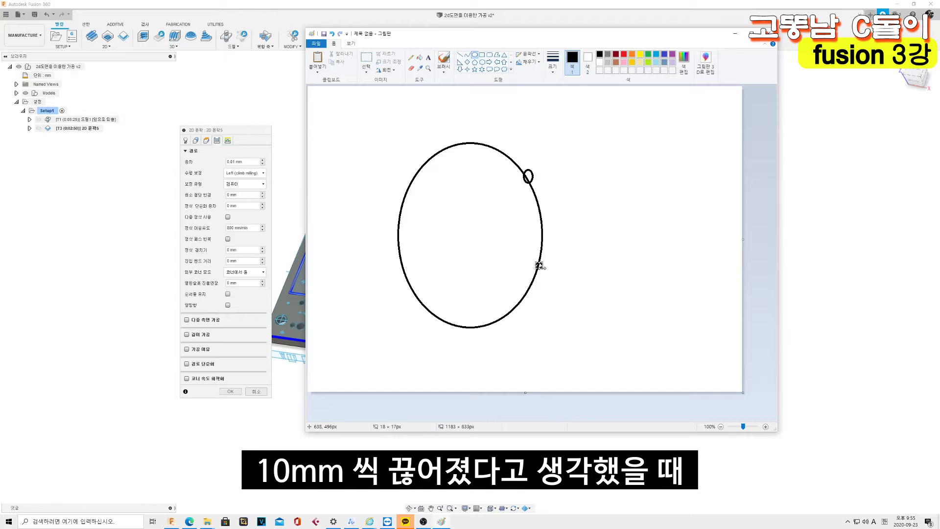
left_click_drag(500, 310, 509, 321)
left_click_drag(434, 315, 443, 323)
left_click_drag(393, 256, 408, 265)
left_click_drag(410, 178, 417, 183)
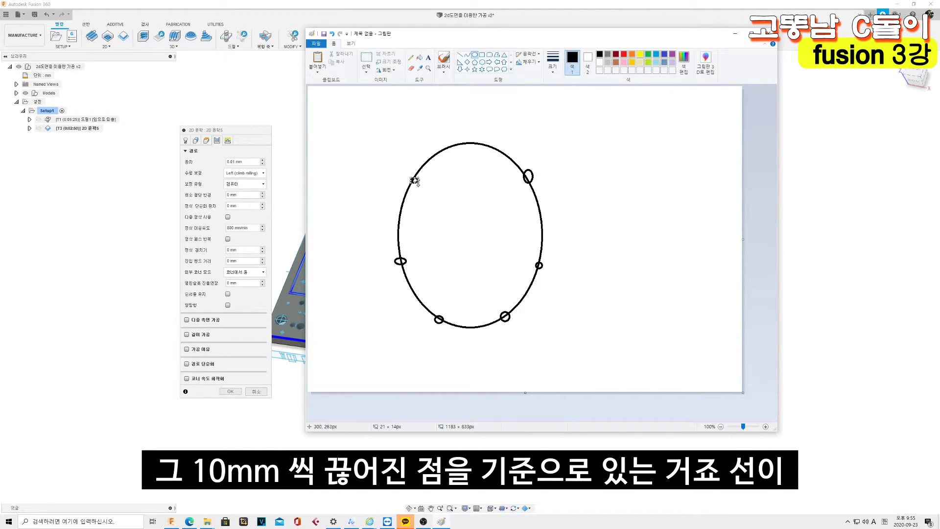
left_click_drag(464, 134, 474, 150)
Join the six sample points with straight chords around the ellipse.
left_click(459, 54)
mouse_move(465, 142)
left_mouse_down()
mouse_move(415, 180)
mouse_move(436, 156)
left_mouse_up()
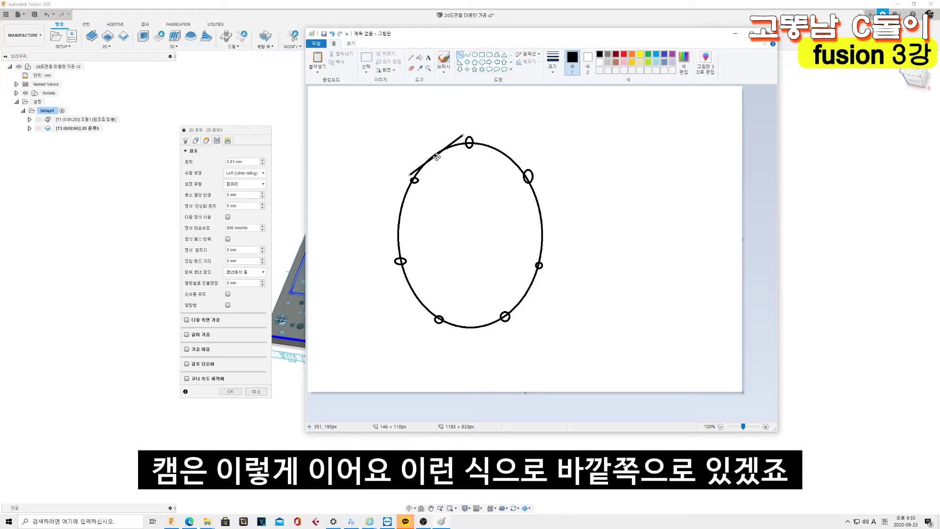
left_click_drag(407, 175, 396, 259)
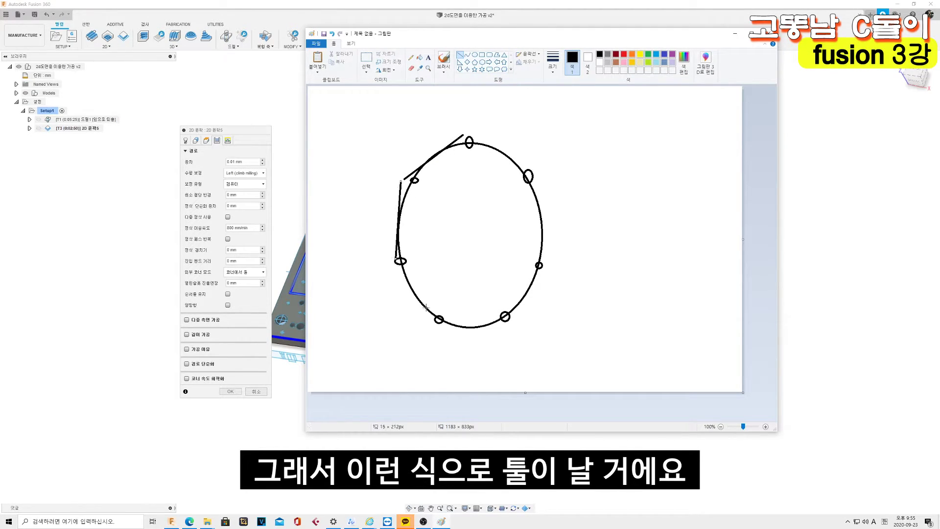
left_click_drag(437, 320, 396, 265)
left_click_drag(507, 319, 444, 324)
left_click_drag(539, 266, 506, 317)
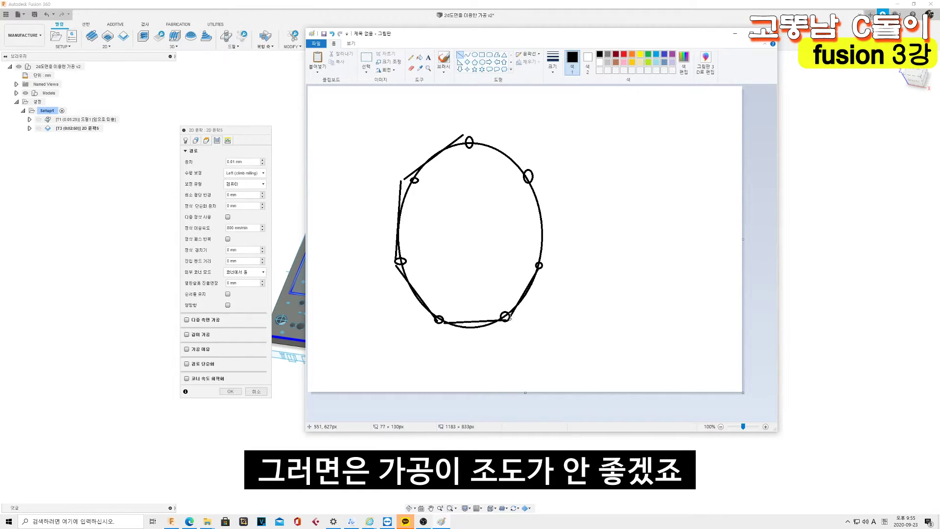
left_click_drag(530, 178, 544, 263)
left_click_drag(473, 143, 537, 172)
left_click(606, 175)
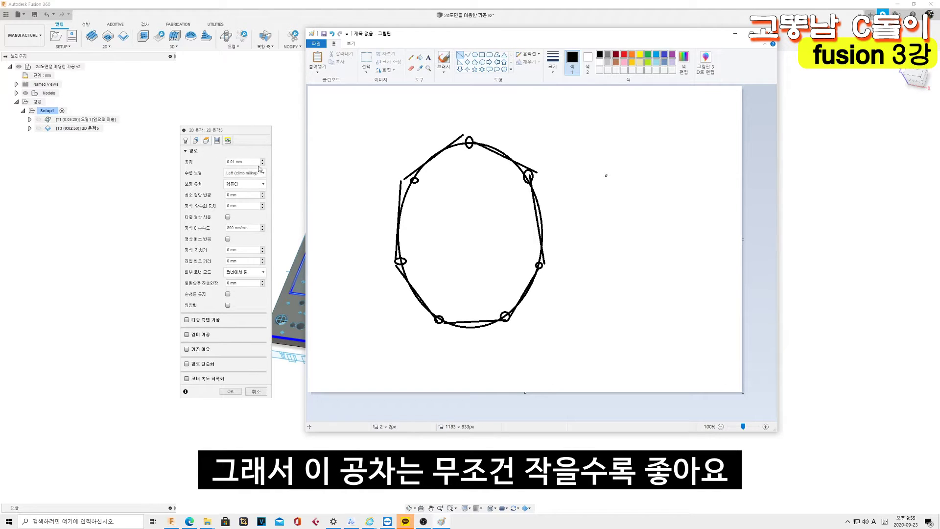
Mark finer points along the upper-left chord and return to Fusion 360.
left_click(475, 55)
mouse_move(456, 142)
left_mouse_down()
mouse_move(464, 151)
mouse_move(423, 166)
mouse_move(428, 173)
mouse_move(407, 216)
left_mouse_up()
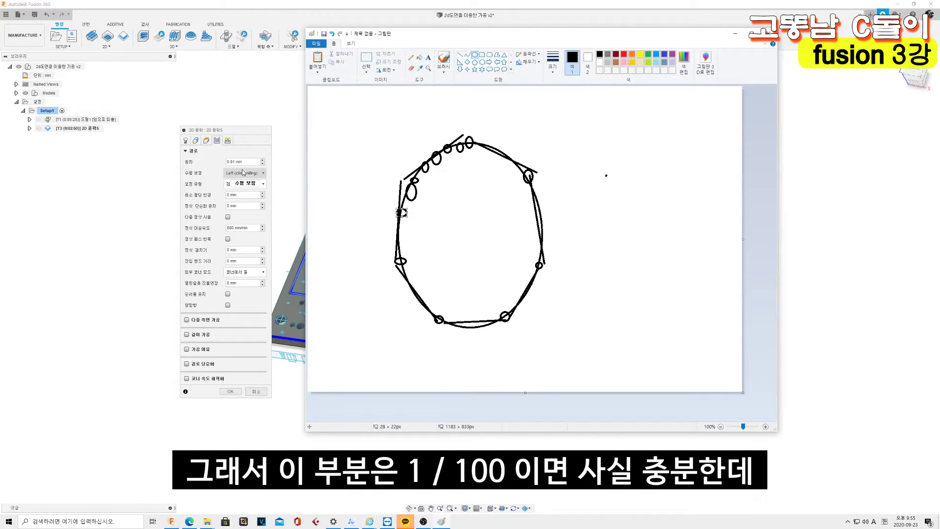
left_click(244, 173)
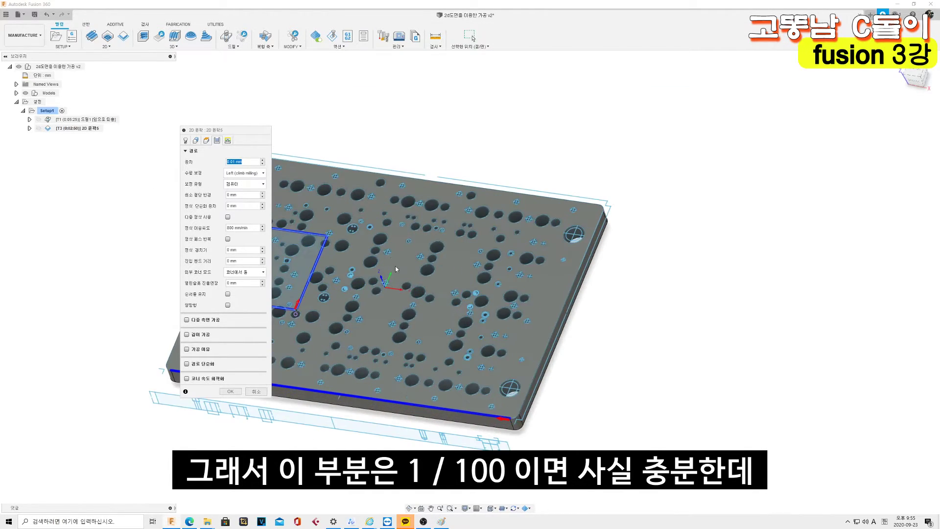
Change the contour tolerance to 0.001.
scroll(350, 225, "up", 3)
scroll(337, 225, "up", 3)
type("0")
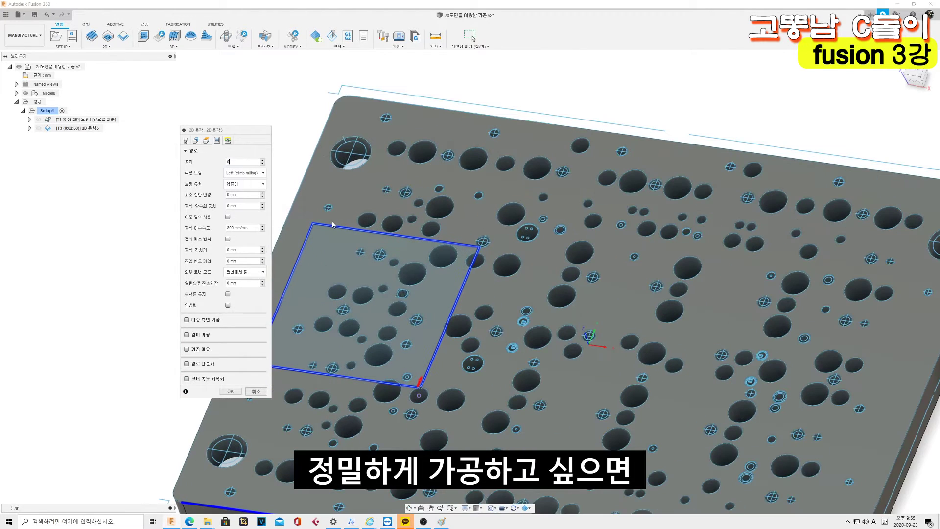
type("20")
key("BackSpace")
key("BackSpace")
type("01")
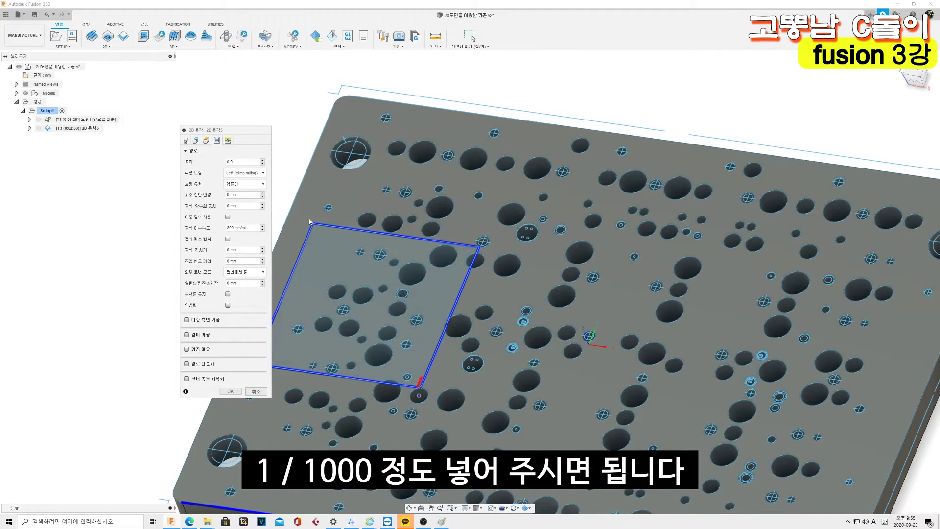
Keep compensation at Left (climb milling) and bring the Paint sketch forward.
left_click(240, 176)
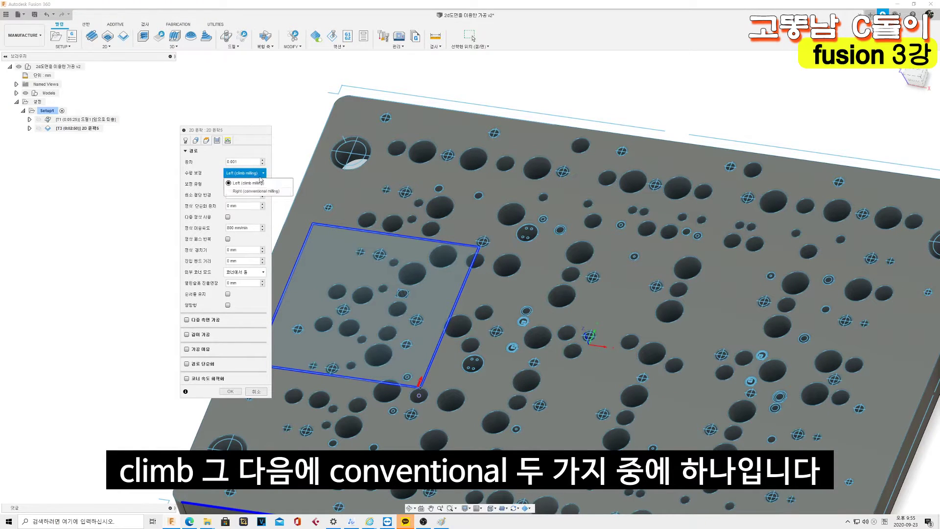
left_click(245, 183)
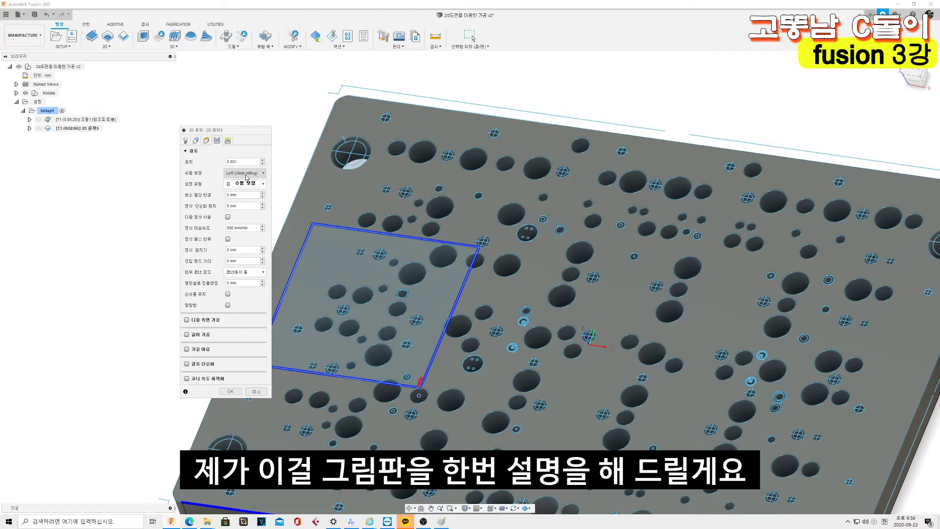
left_click(442, 522)
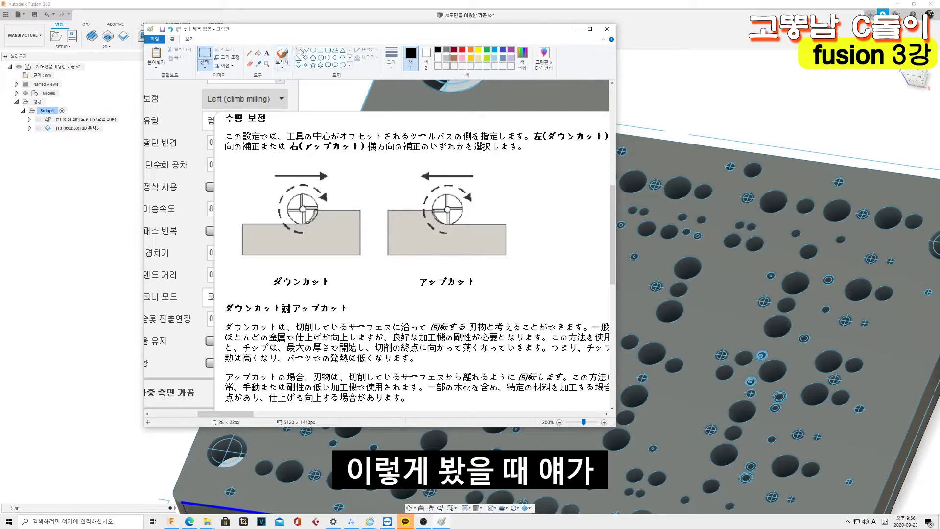
Draw line arrows over the left and right cutter diagrams.
left_click(298, 50)
left_click_drag(274, 168, 335, 172)
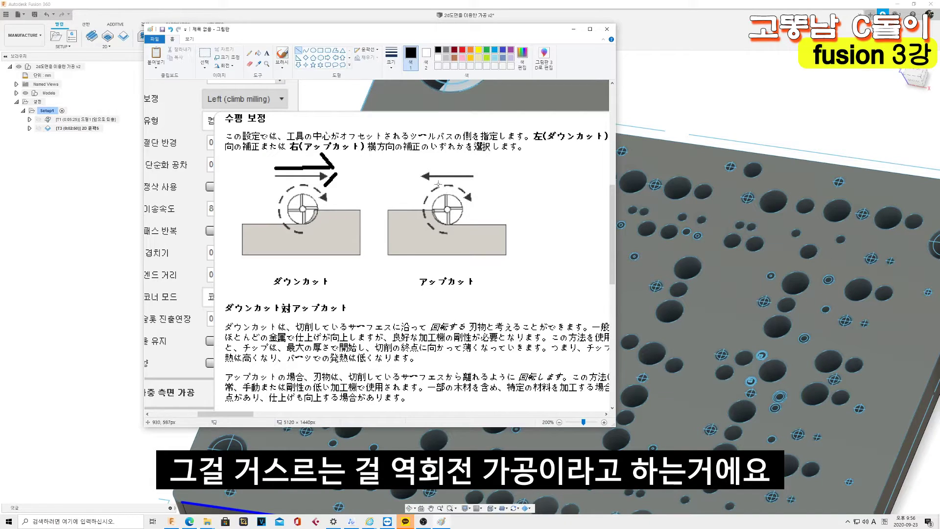
mouse_move(489, 173)
left_mouse_down()
mouse_move(426, 175)
mouse_move(478, 191)
left_mouse_up()
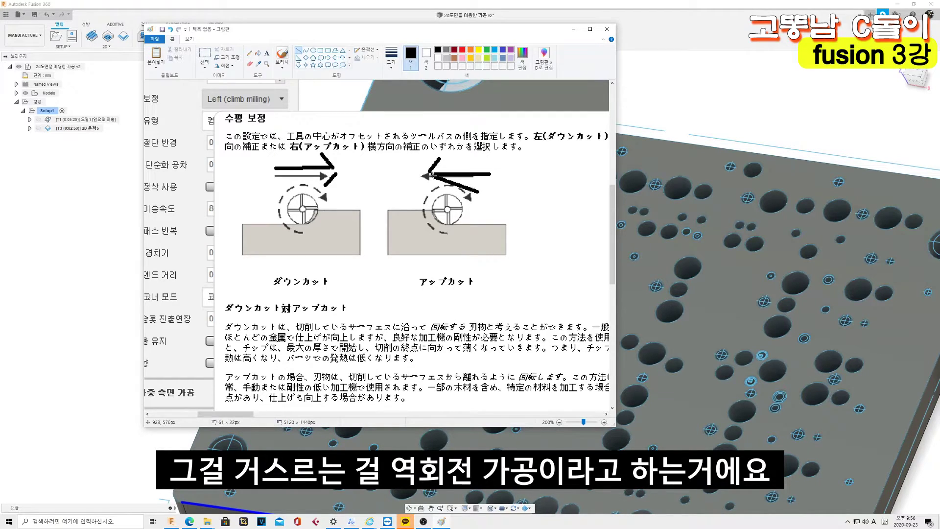
Circle the ダウンカット diagram and draw a wide ellipse around the アップカット diagram.
left_click(313, 50)
left_click_drag(248, 155, 382, 284)
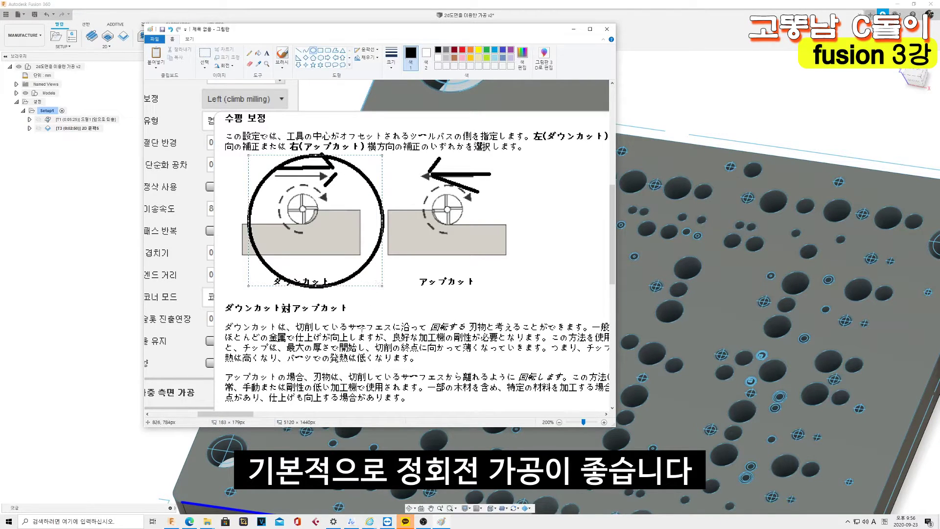
left_click_drag(335, 247, 313, 227)
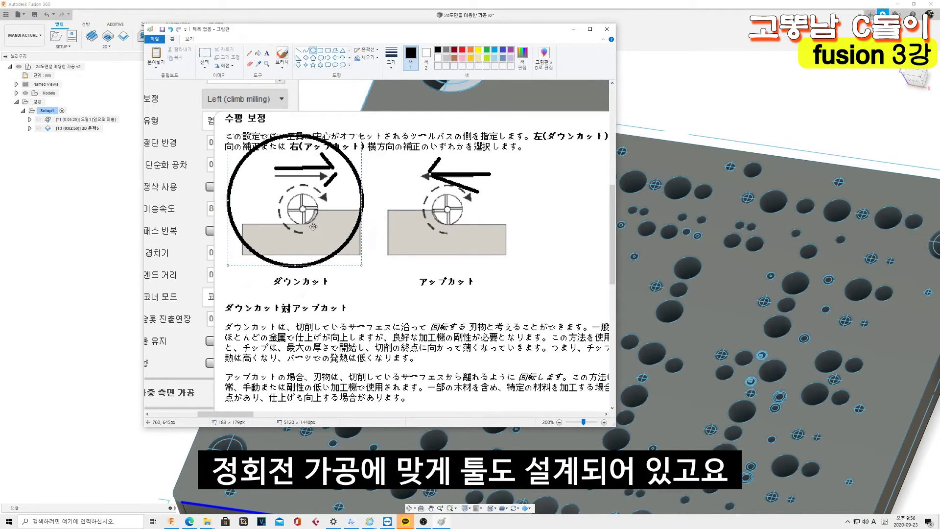
left_click(462, 304)
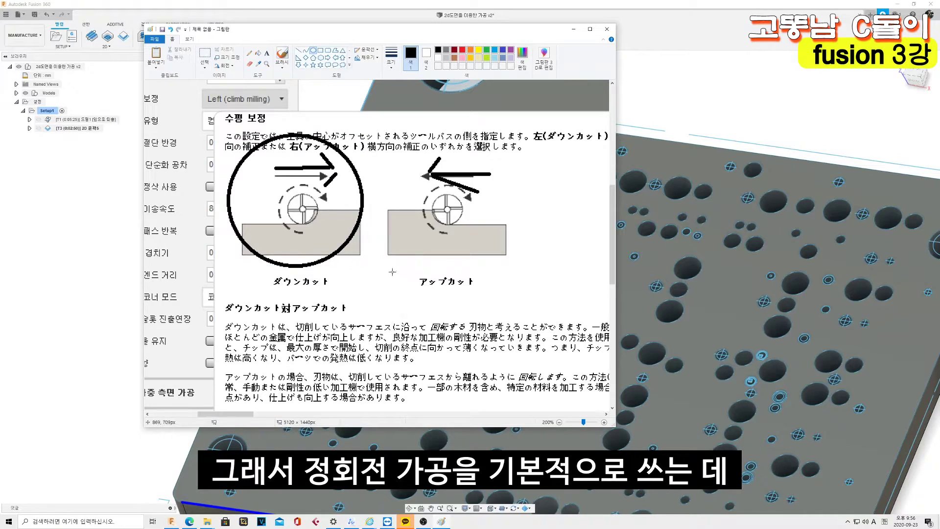
left_click_drag(388, 151, 519, 286)
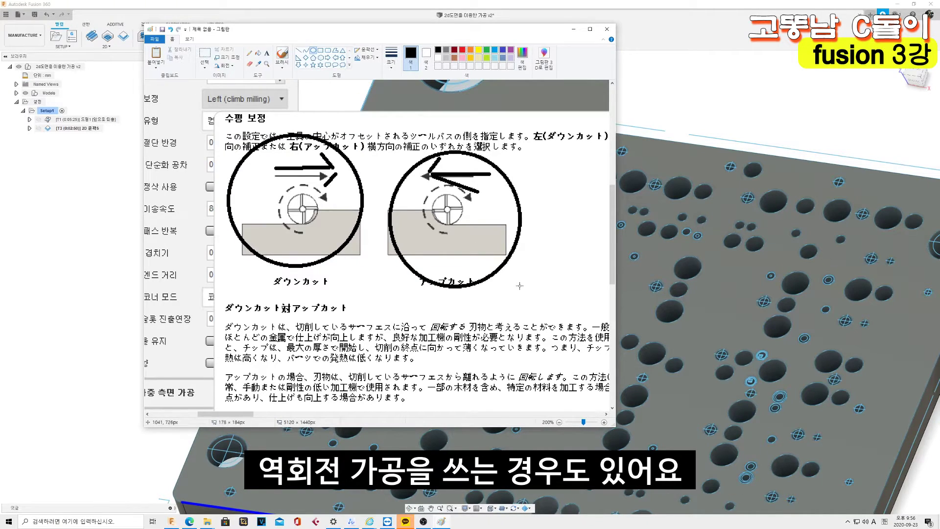
left_click_drag(520, 286, 564, 241)
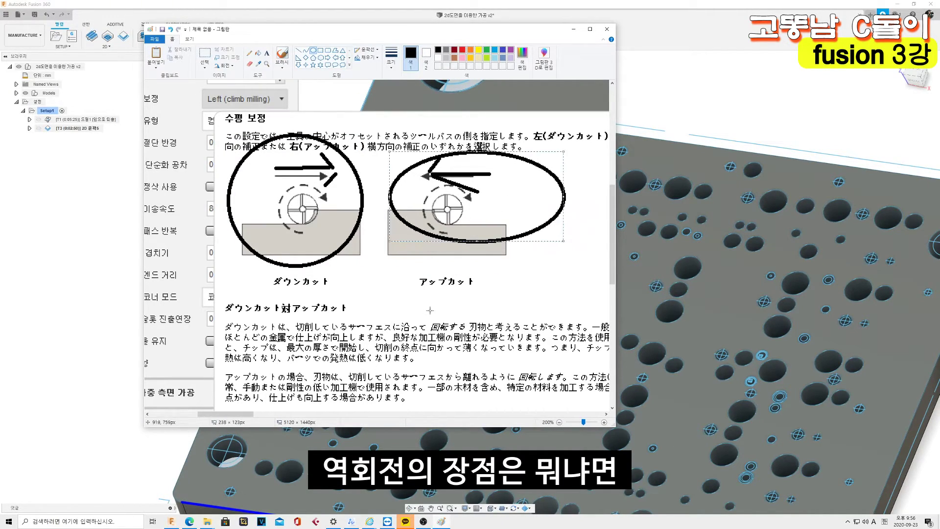
left_click_drag(399, 260, 403, 312)
key("ctrl+z")
Add a tall rectangle and an upward vertical arrow beneath the アップカット diagram.
left_click(320, 51)
left_click_drag(373, 219, 411, 307)
left_click(298, 50)
mouse_move(435, 225)
left_mouse_down()
mouse_move(422, 240)
mouse_move(433, 225)
left_mouse_up()
left_click_drag(436, 301, 436, 221)
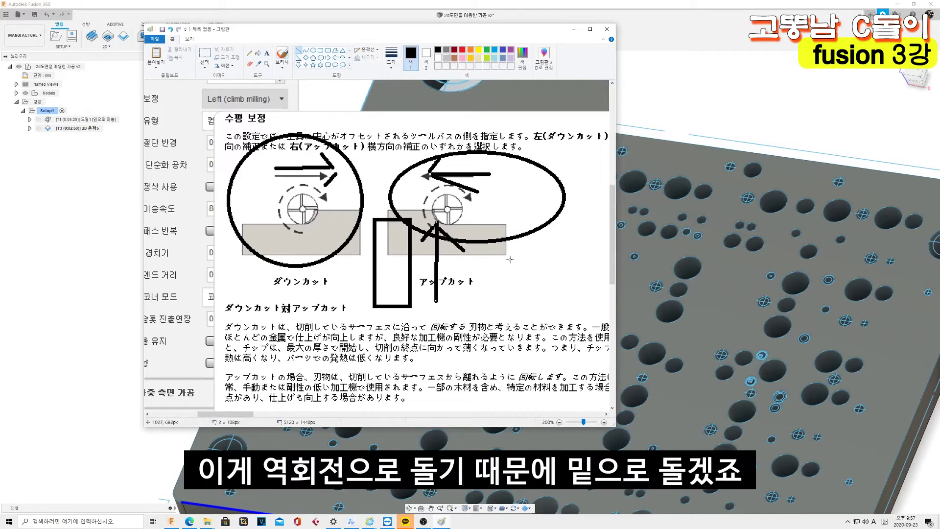
Draw a downward arrow to the right of the アップカット diagram.
left_click_drag(512, 232, 511, 301)
mouse_move(492, 269)
left_mouse_down()
mouse_move(511, 302)
mouse_move(538, 266)
left_mouse_up()
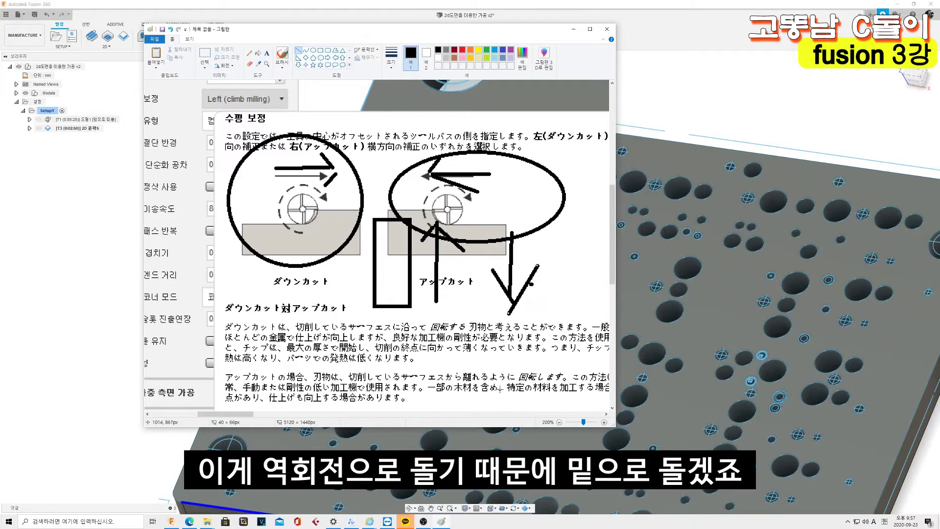
key("ctrl+z")
key("ctrl+z")
key("ctrl+z")
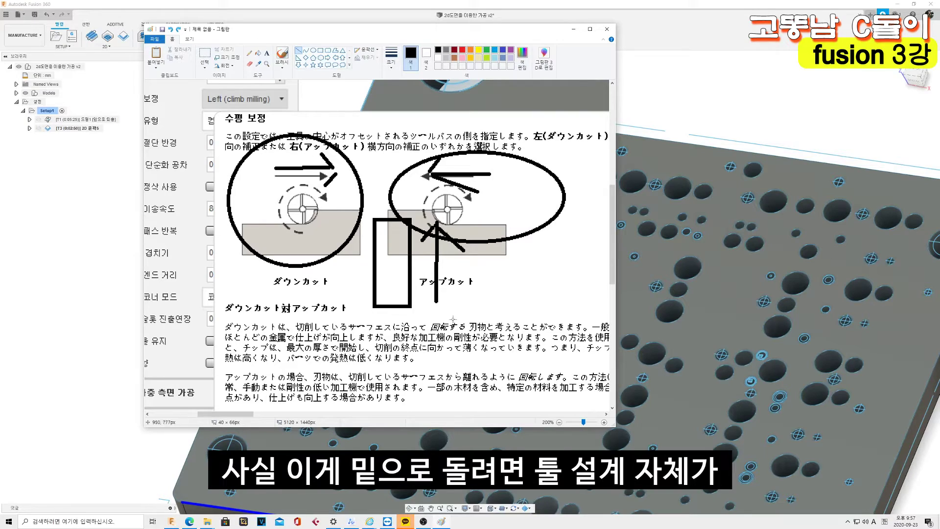
left_click_drag(509, 238, 508, 306)
mouse_move(484, 277)
left_mouse_down()
mouse_move(509, 307)
mouse_move(532, 267)
left_mouse_up()
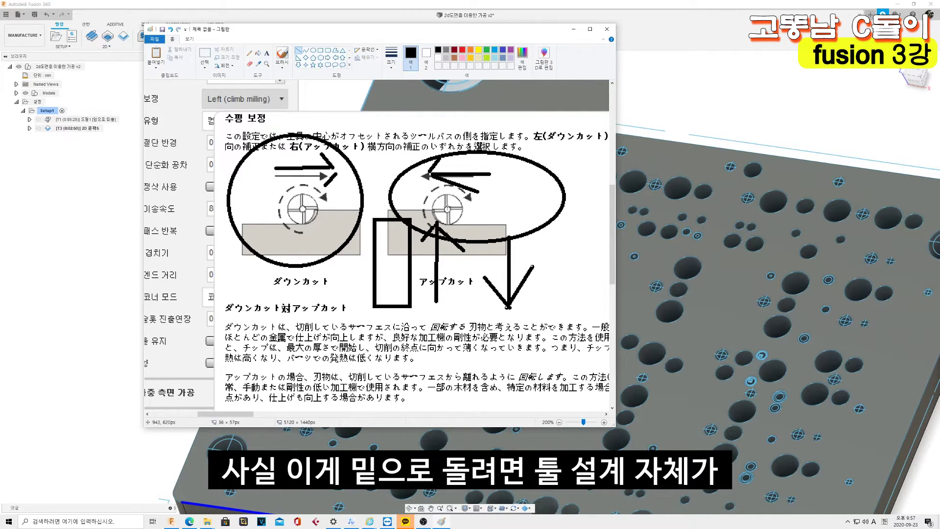
Add a small circle at the ellipse's right end and frame the whole アップカット figure.
left_click(314, 50)
mouse_move(431, 188)
left_mouse_down()
mouse_move(471, 230)
mouse_move(541, 218)
left_mouse_up()
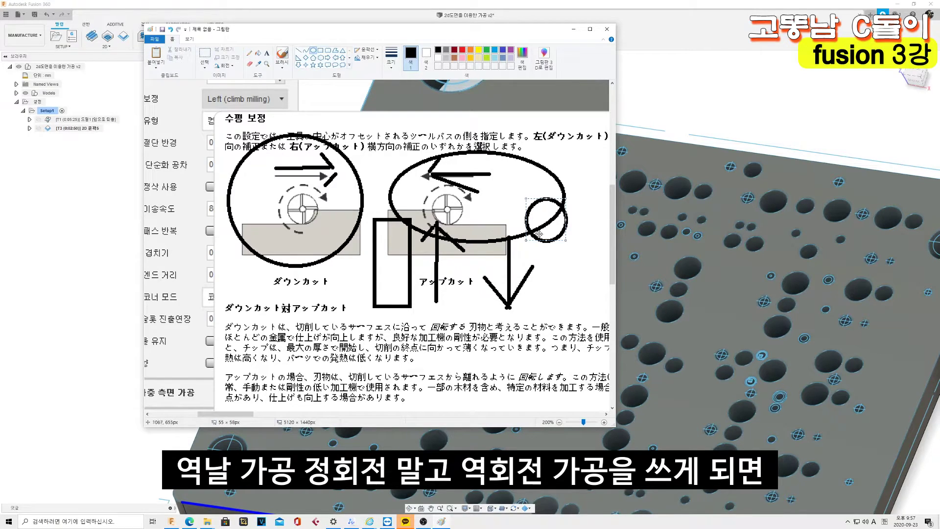
left_click(320, 50)
left_click_drag(364, 124, 590, 318)
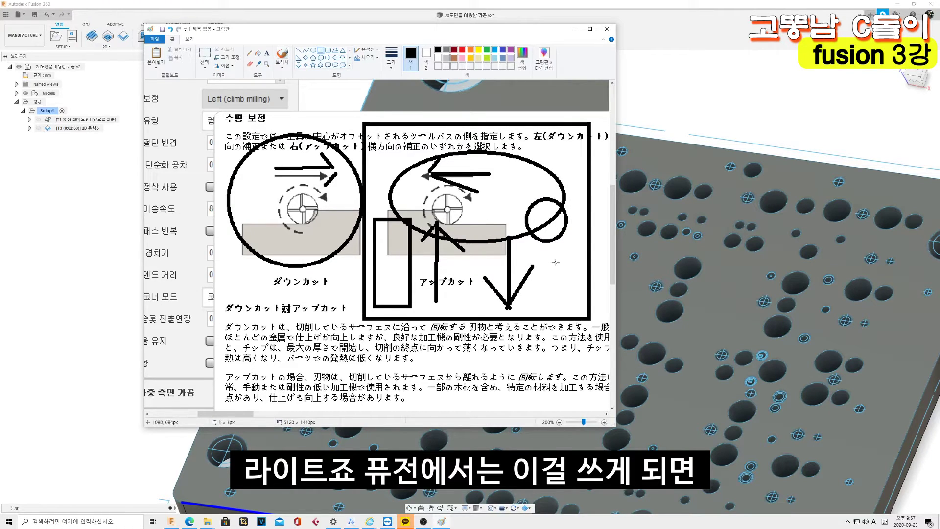
left_click_drag(556, 261, 556, 361)
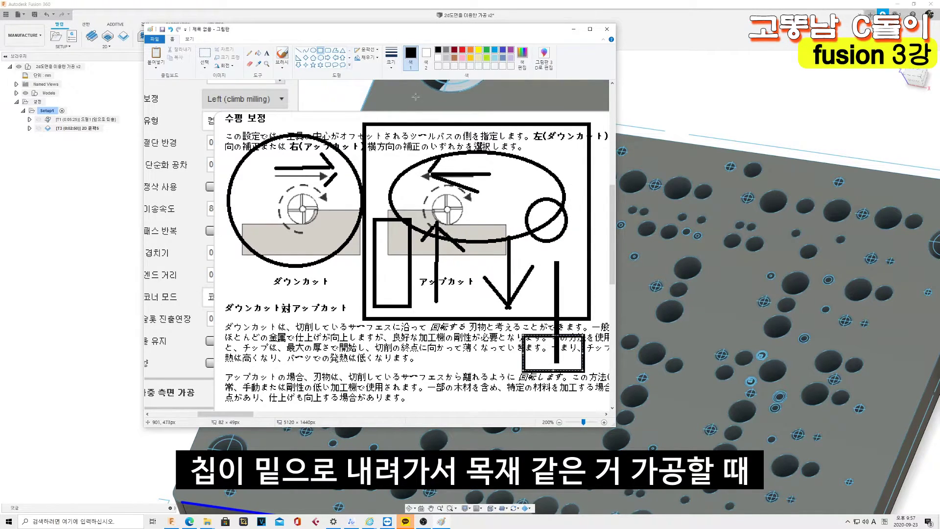
Add an arrowhead below the frame, box the Left (climb milling) setting, and minimize Paint.
left_click(298, 50)
left_click_drag(518, 340, 556, 367)
left_click_drag(587, 329, 557, 366)
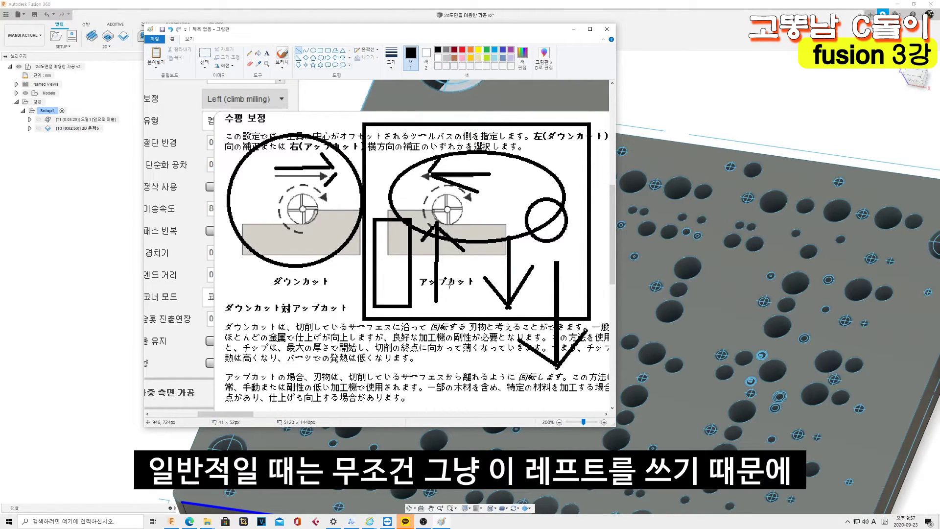
left_click(320, 50)
left_click_drag(189, 89, 292, 111)
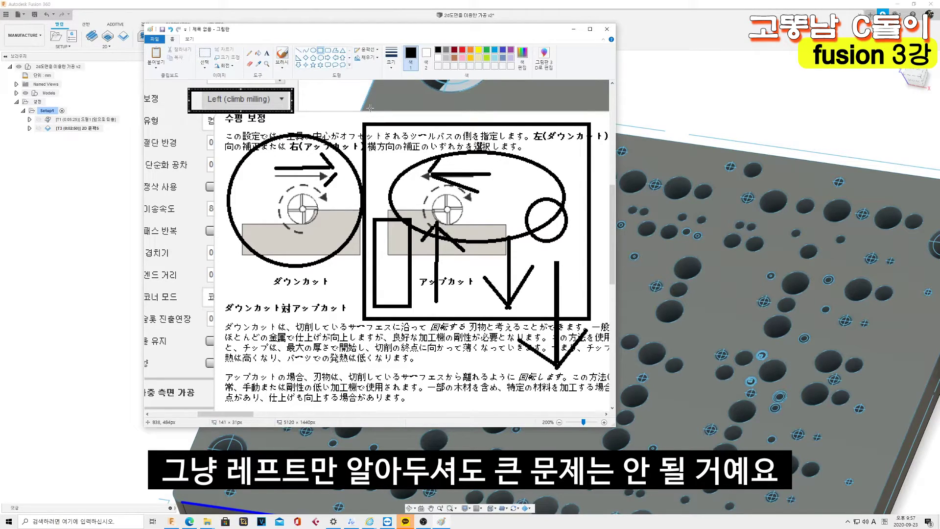
left_click(576, 30)
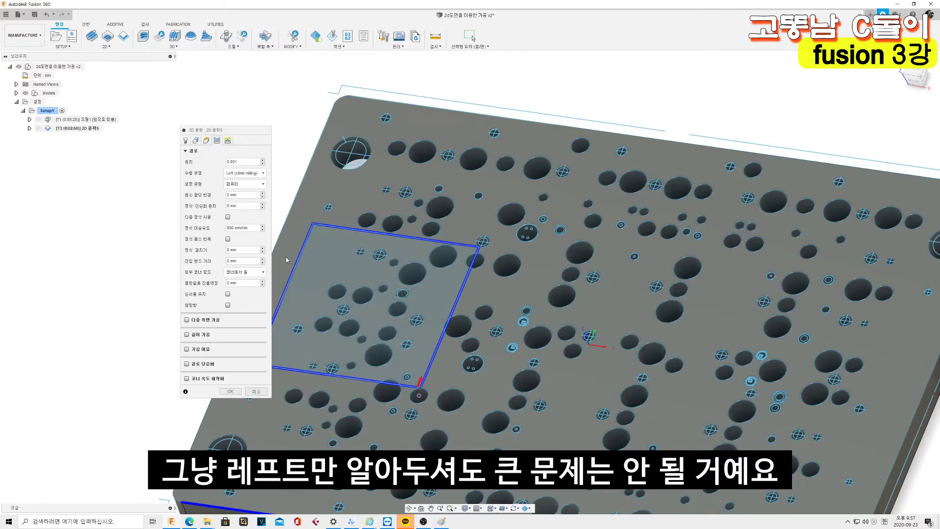
Change the contour's compensation type from 컴퓨터 to 오프 (Off) and accept the operation.
left_click(247, 184)
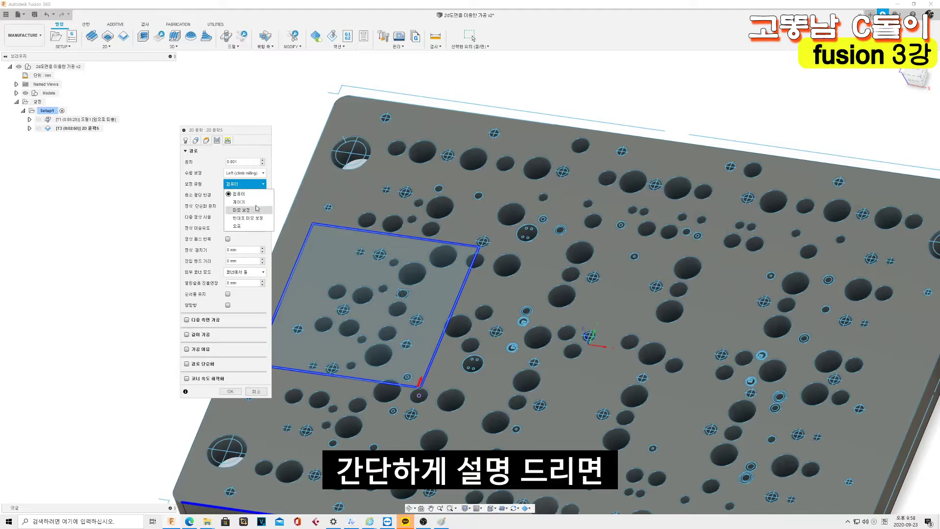
left_click(239, 194)
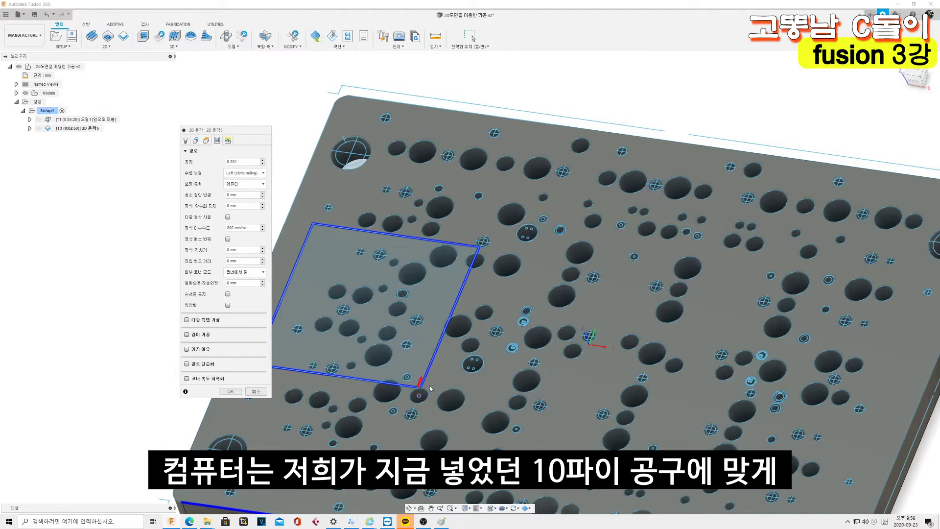
scroll(436, 387, "up", 5)
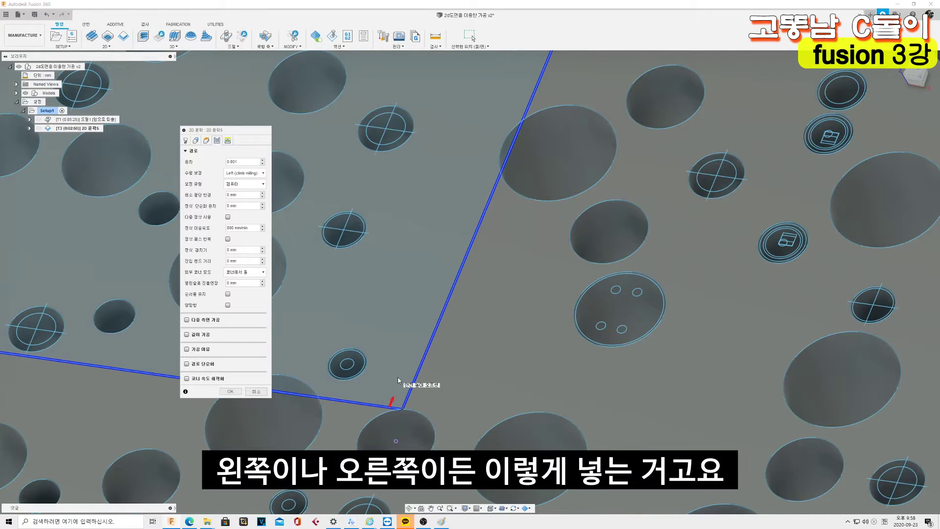
left_click(245, 184)
left_click(235, 217)
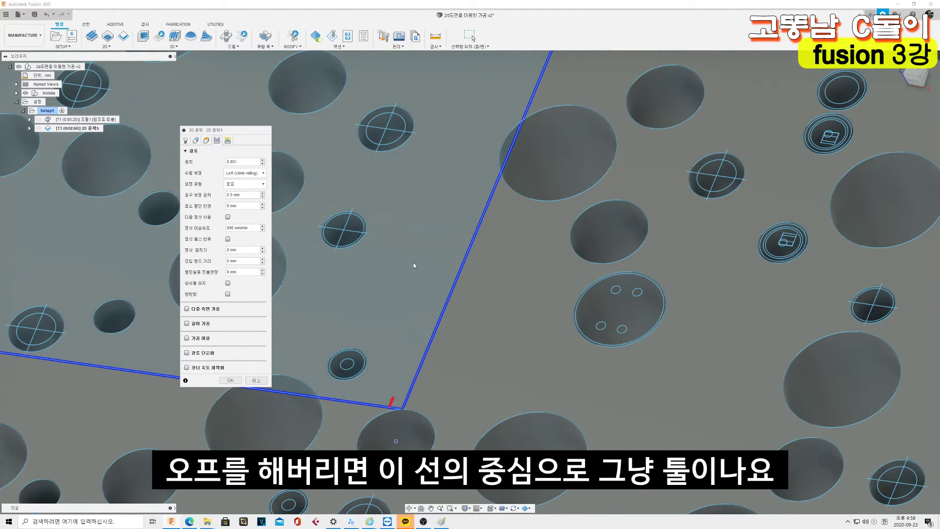
left_click(231, 380)
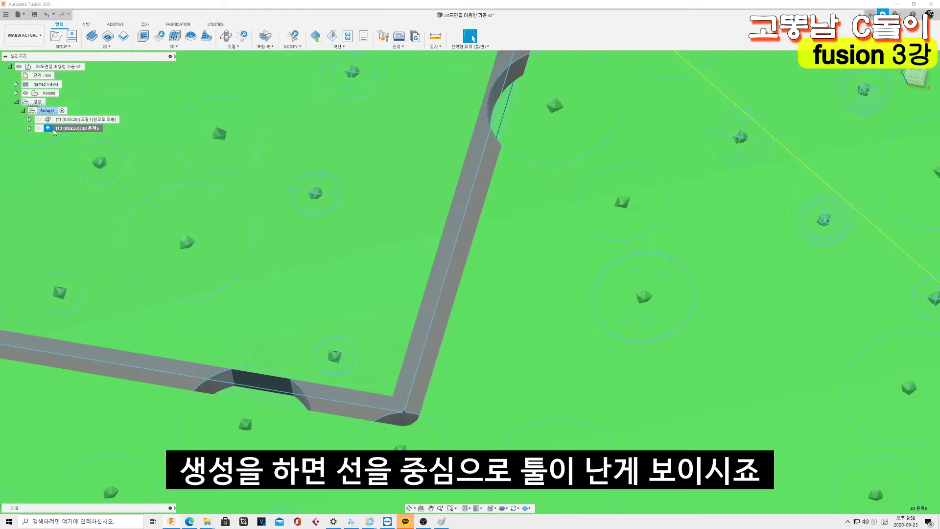
Change the 2D contour's compensation tolerance from 0.5 mm to 0.01 mm.
double_click(73, 128)
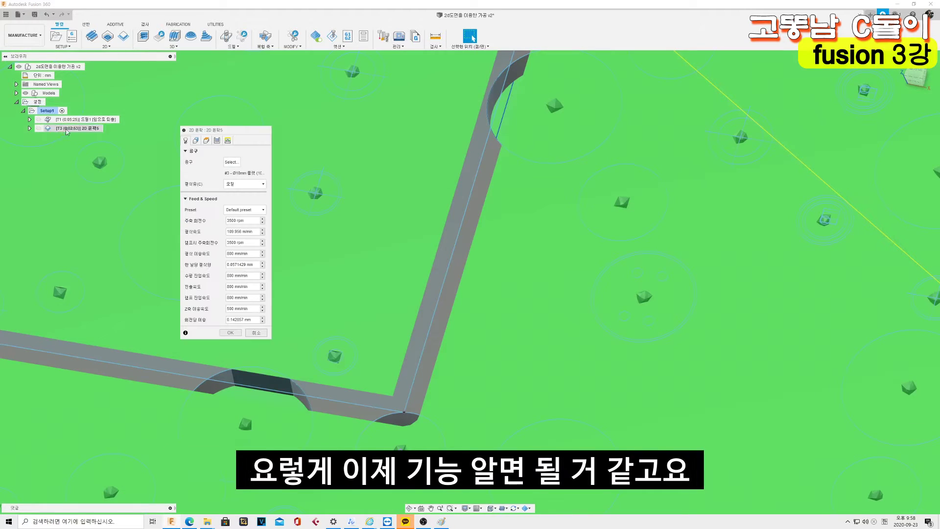
left_click(206, 141)
left_click(217, 141)
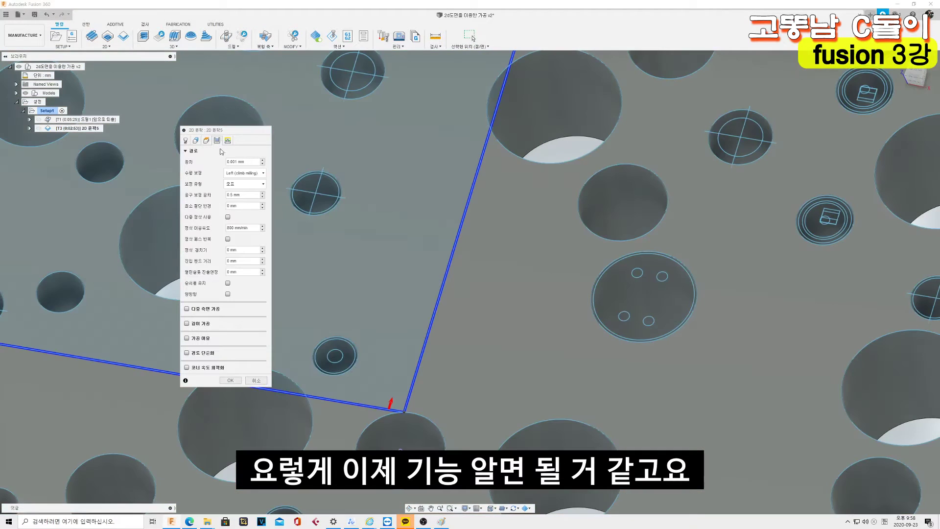
left_click_drag(250, 195, 226, 194)
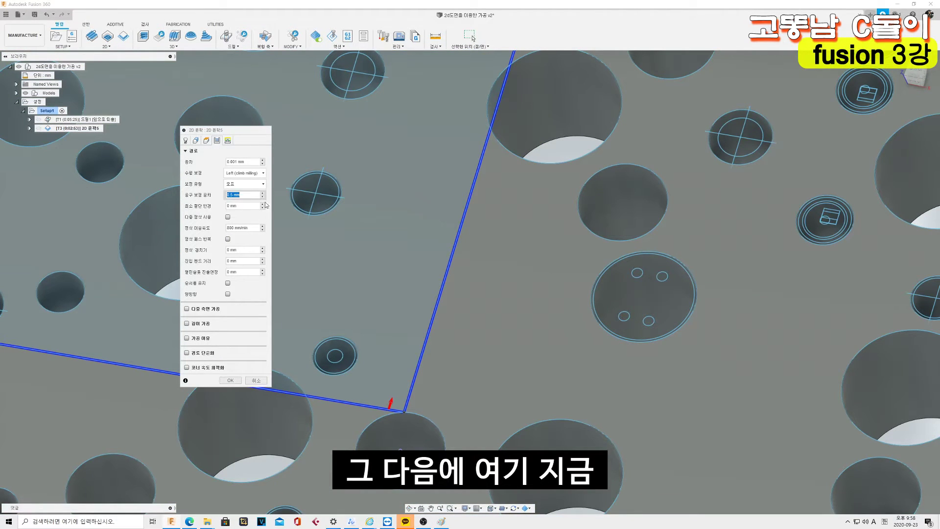
scroll(494, 260, "down", 3)
scroll(494, 259, "down", 3)
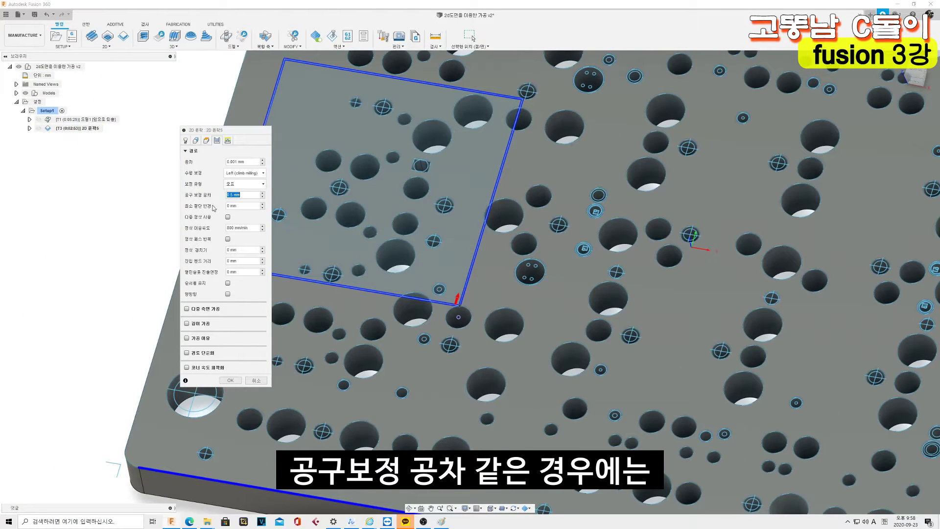
key("Return")
scroll(460, 309, "up", 3)
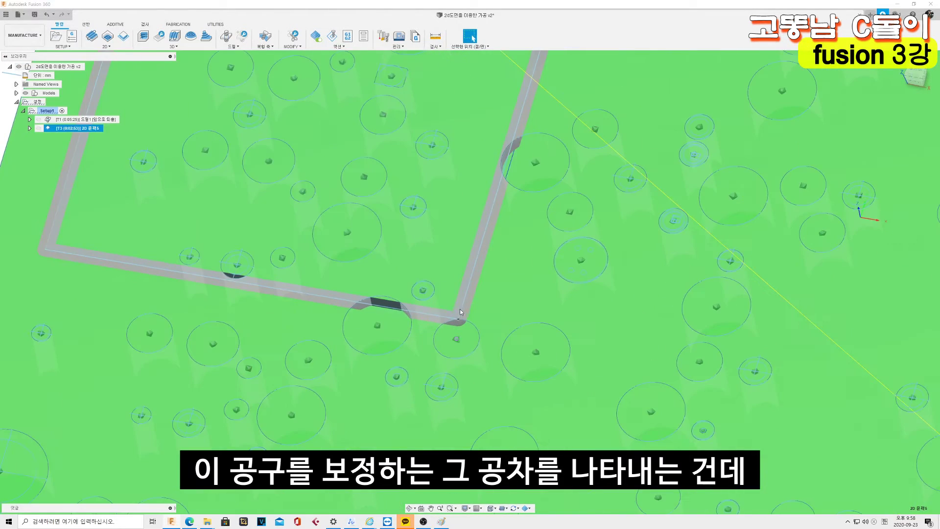
middle_click_drag(460, 309, 468, 338, "shift")
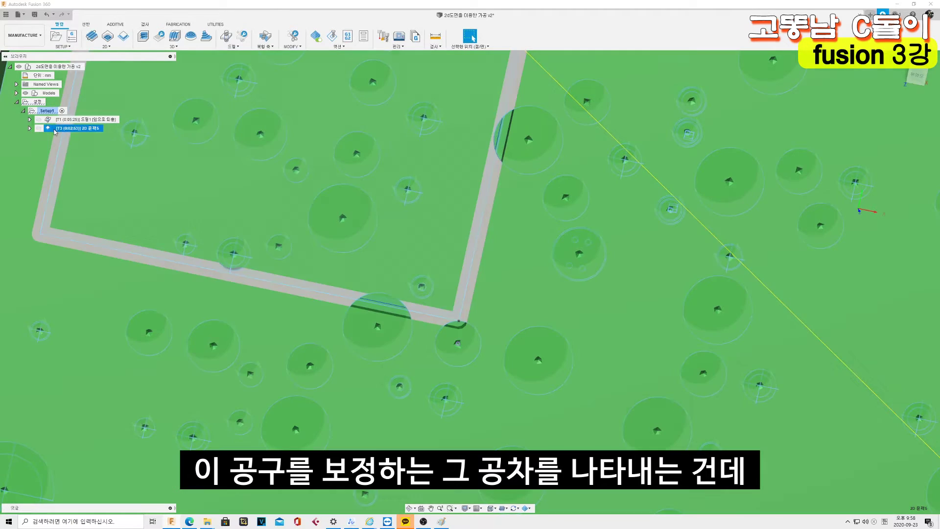
Reopen the contour's passes settings and review the 0.01 mm compensation tolerance.
double_click(73, 128)
left_click(217, 140)
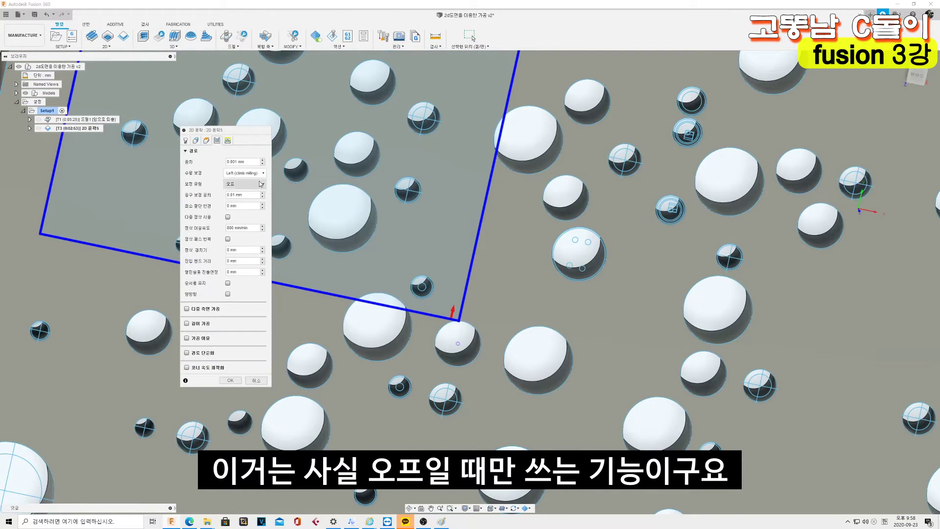
scroll(448, 283, "up", 3)
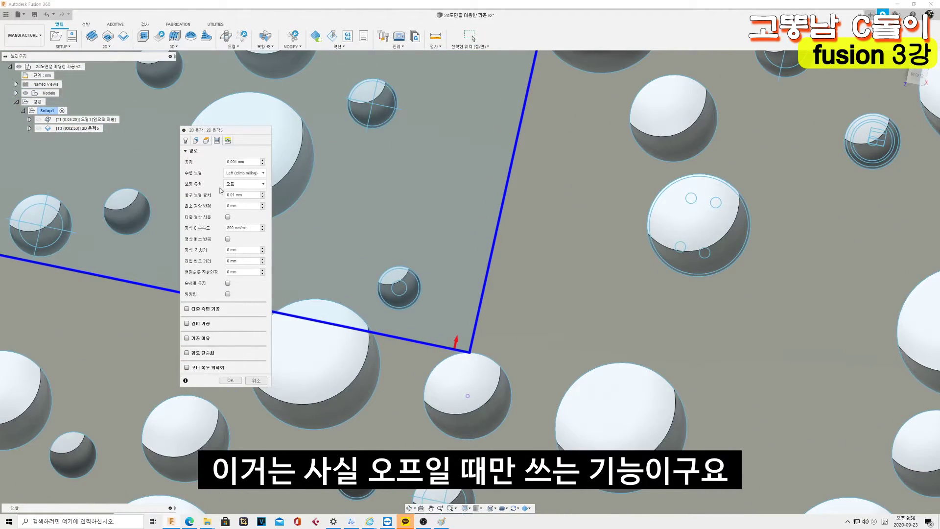
scroll(480, 348, "up", 2)
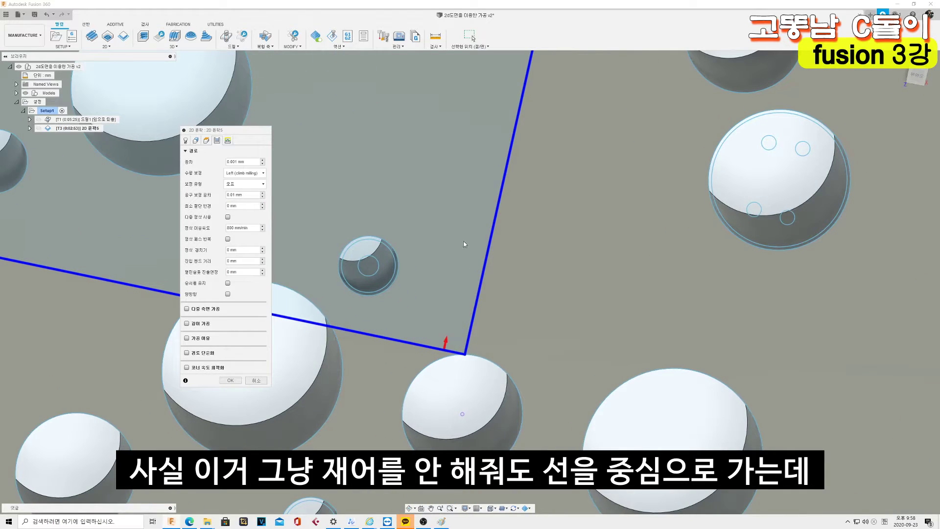
double_click(248, 194)
left_click(247, 194)
left_click(250, 185)
Set compensation back to 컴퓨터 (Computer) and regenerate the contour toolpath in top view.
left_click(258, 195)
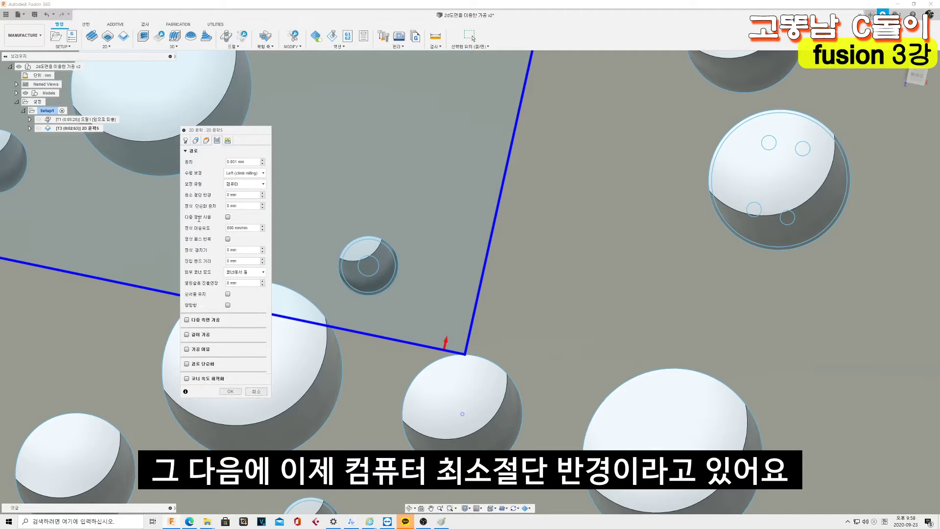
scroll(287, 245, "down", 3)
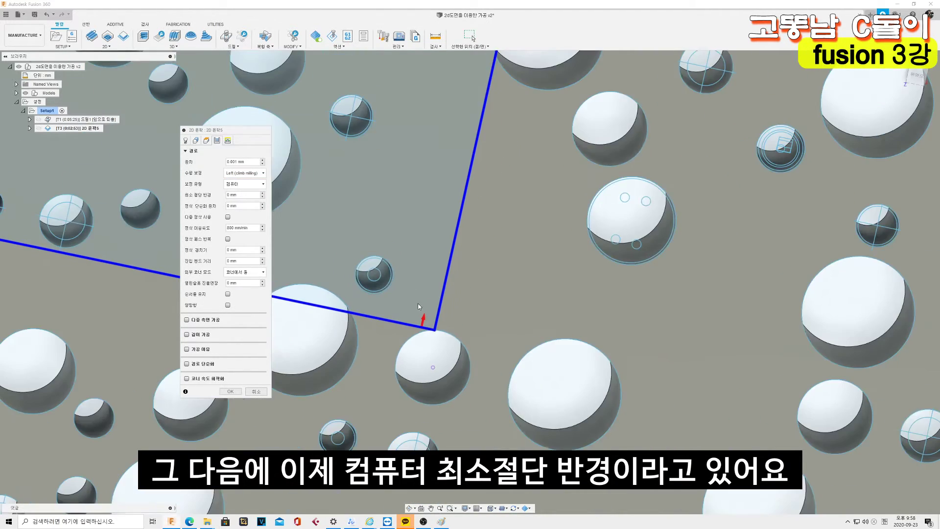
scroll(287, 245, "down", 2)
scroll(343, 195, "down", 3)
scroll(390, 156, "up", 3)
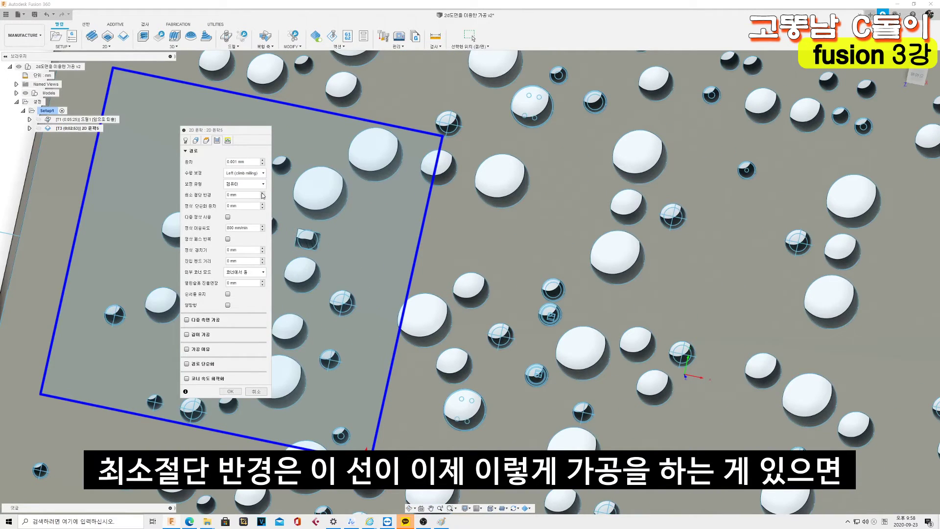
scroll(442, 129, "up", 2)
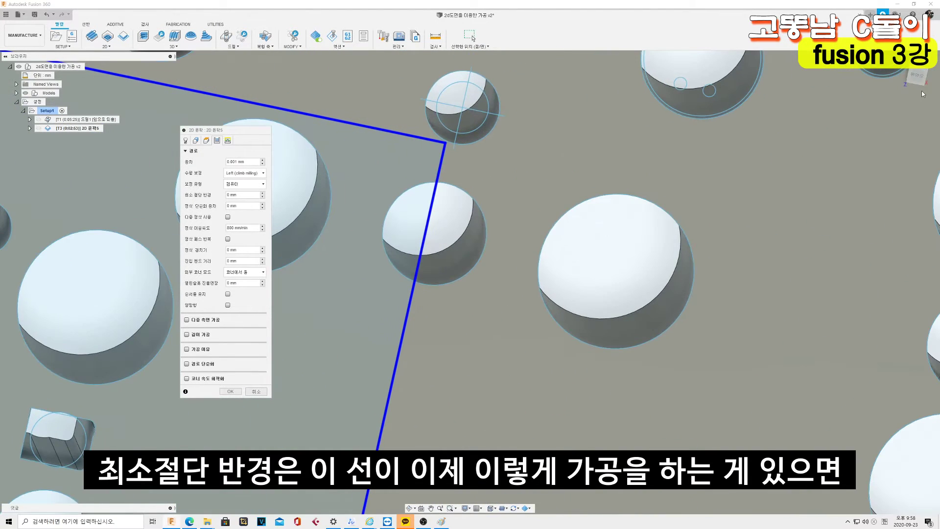
left_click(914, 74)
scroll(518, 164, "up", 2)
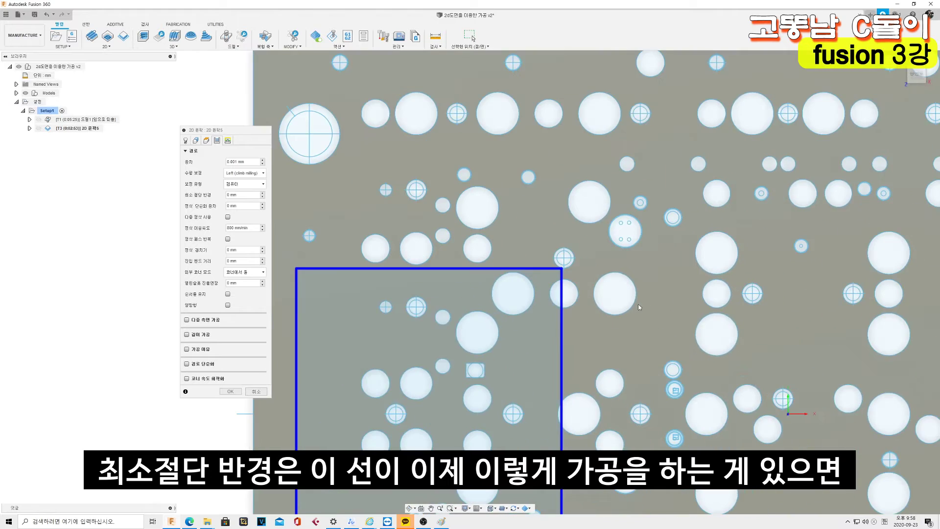
scroll(536, 277, "up", 2)
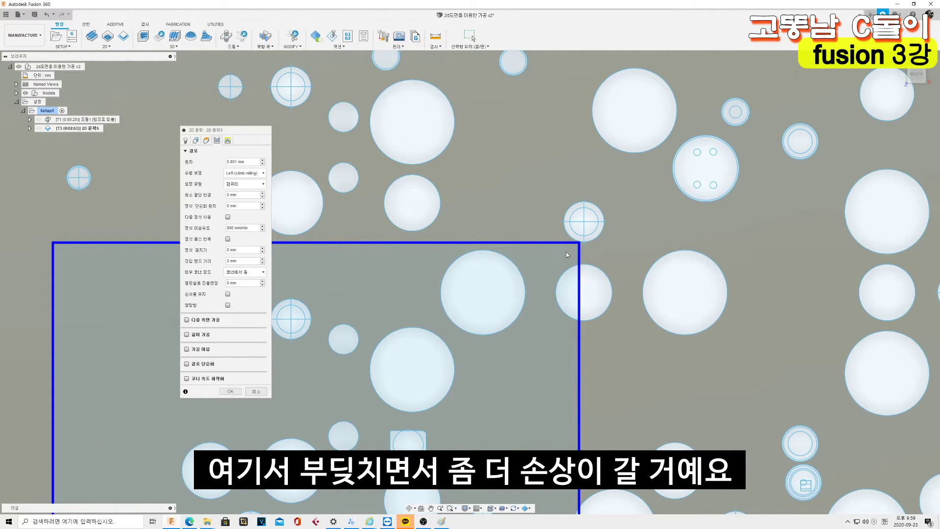
left_click(236, 391)
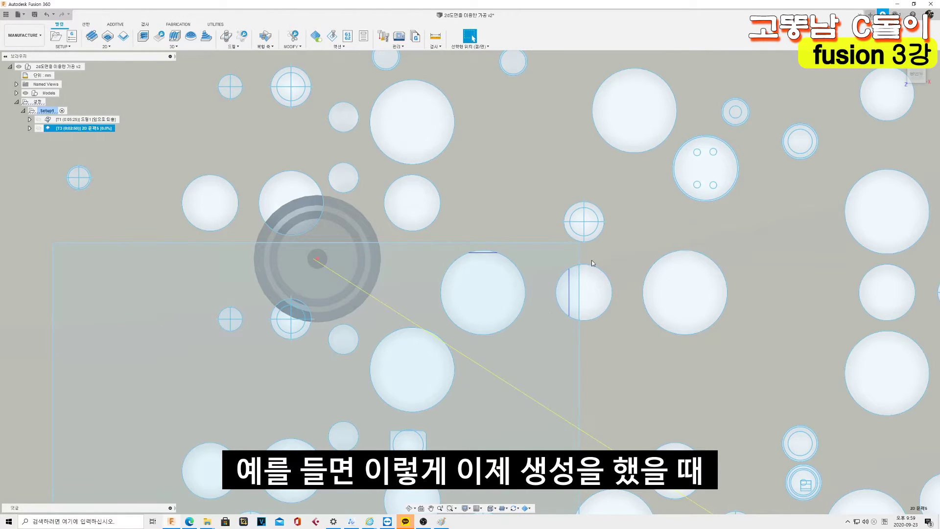
Hide the model body and reopen the contour's passes at the 0 mm minimum cutting radius.
scroll(592, 263, "up", 2)
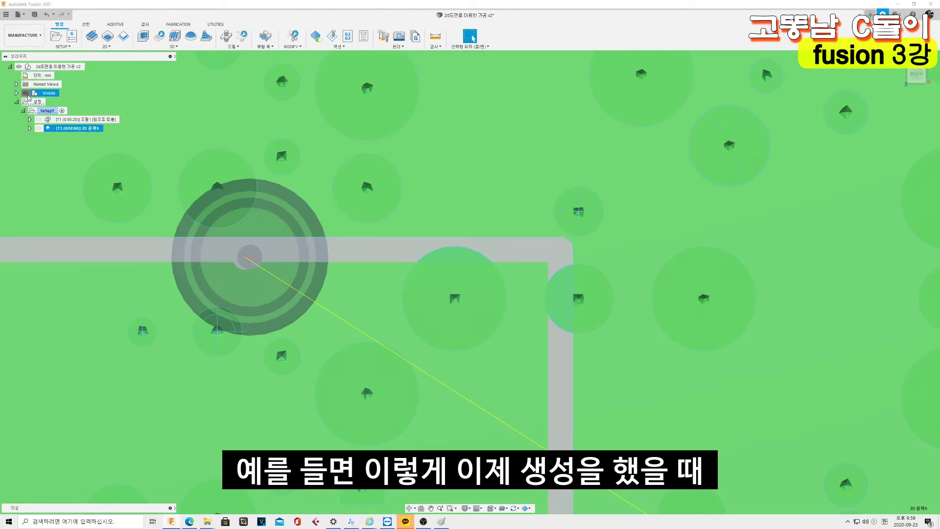
left_click(26, 93)
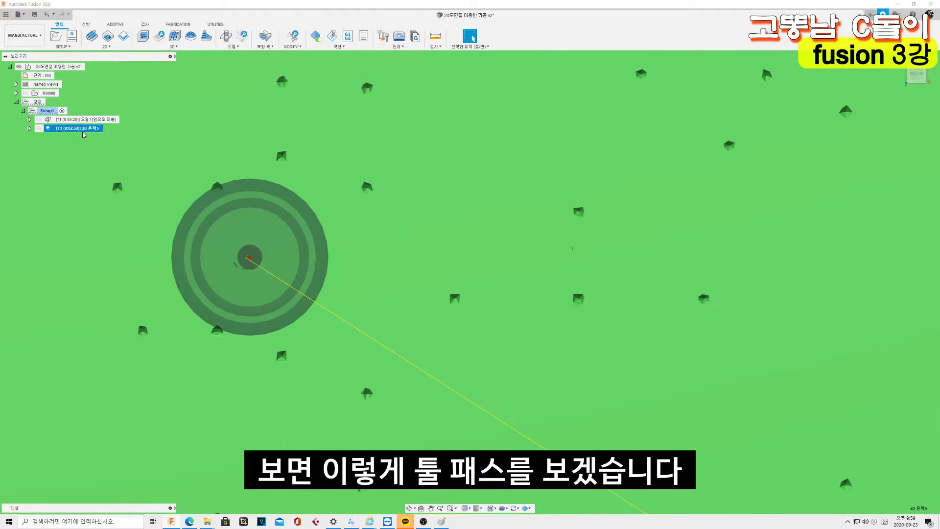
scroll(409, 269, "down", 1)
scroll(394, 237, "down", 3)
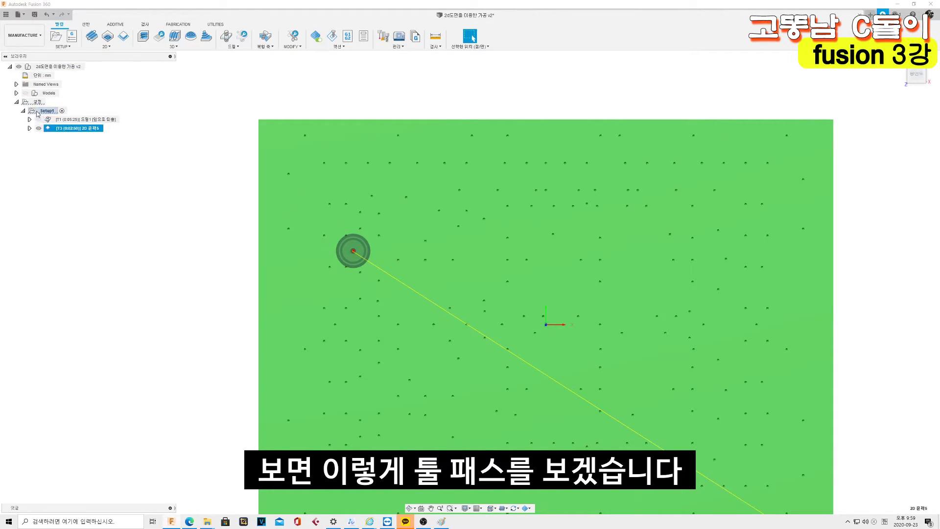
double_click(61, 128)
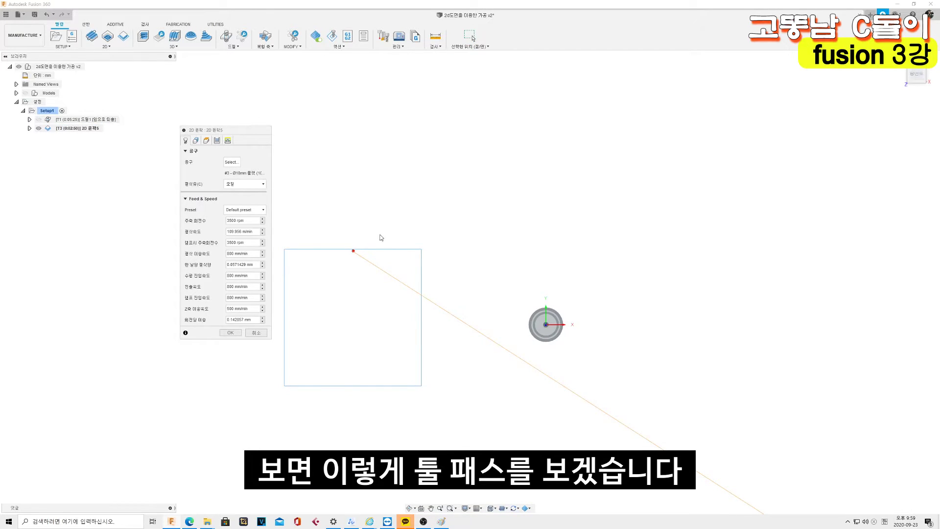
scroll(415, 256, "up", 3)
scroll(422, 222, "up", 4)
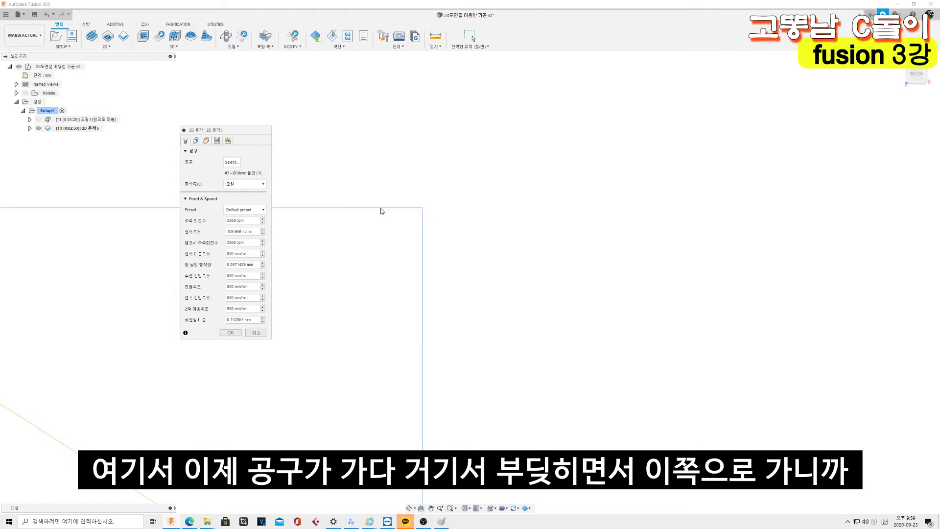
left_click(216, 140)
left_click(249, 196)
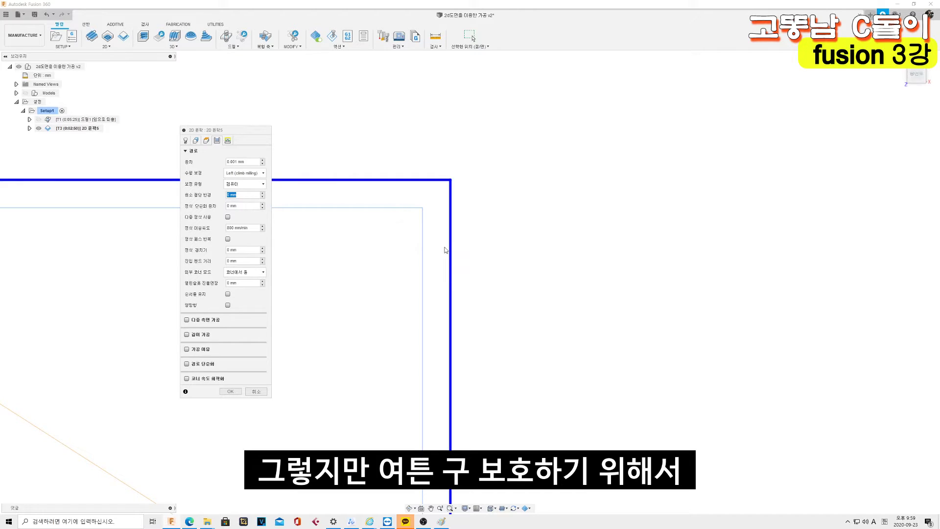
Recompute the contour with a 3 mm minimum cutting radius and inspect the corner.
type("3")
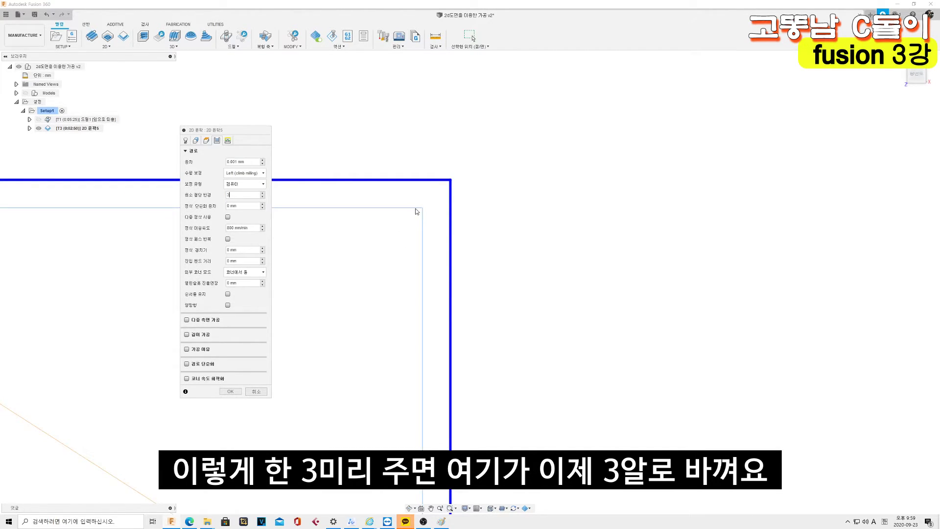
left_click(230, 391)
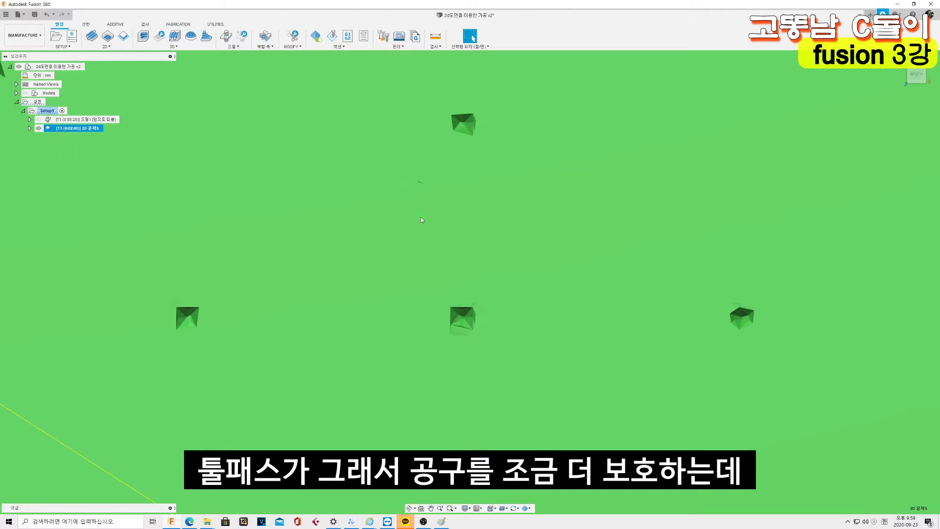
scroll(313, 206, "down", 3)
scroll(314, 207, "down", 1)
scroll(316, 230, "down", 2)
scroll(318, 254, "down", 2)
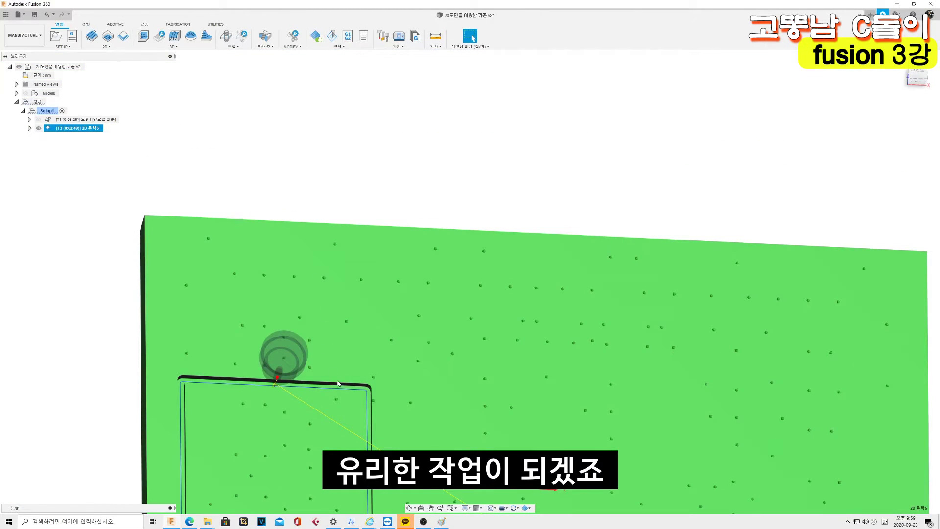
scroll(335, 381, "up", 5)
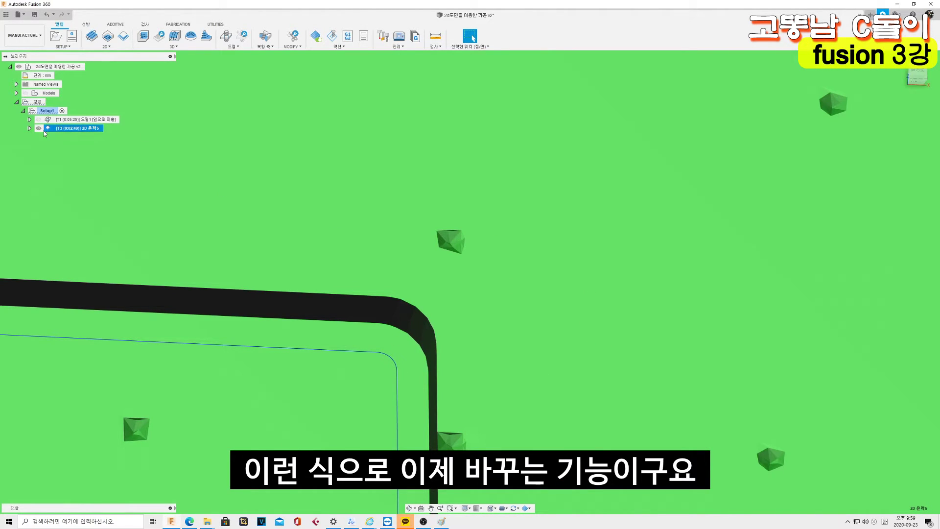
Reopen the contour's passes settings and reset the minimum cutting radius to 0 mm.
double_click(47, 130)
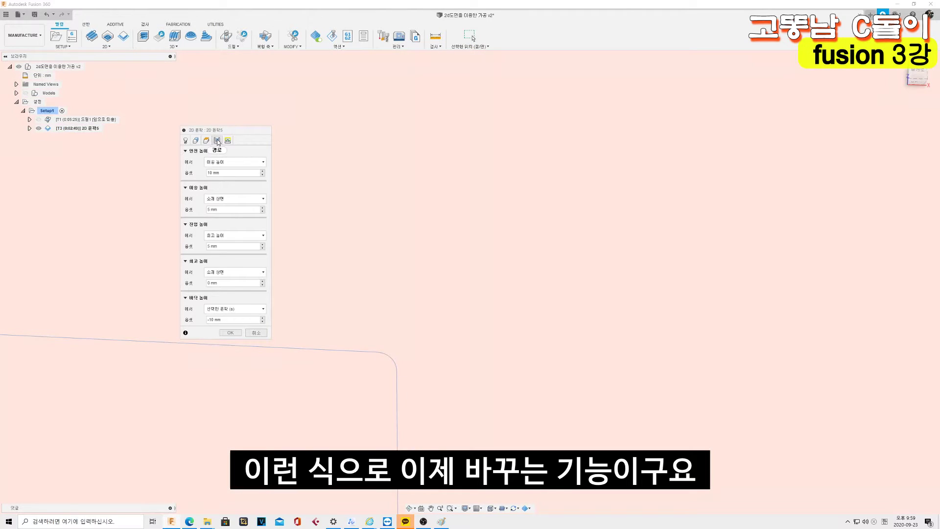
left_click(217, 140)
double_click(243, 195)
type("3.0")
key("BackSpace")
key("BackSpace")
key("BackSpace")
type("0")
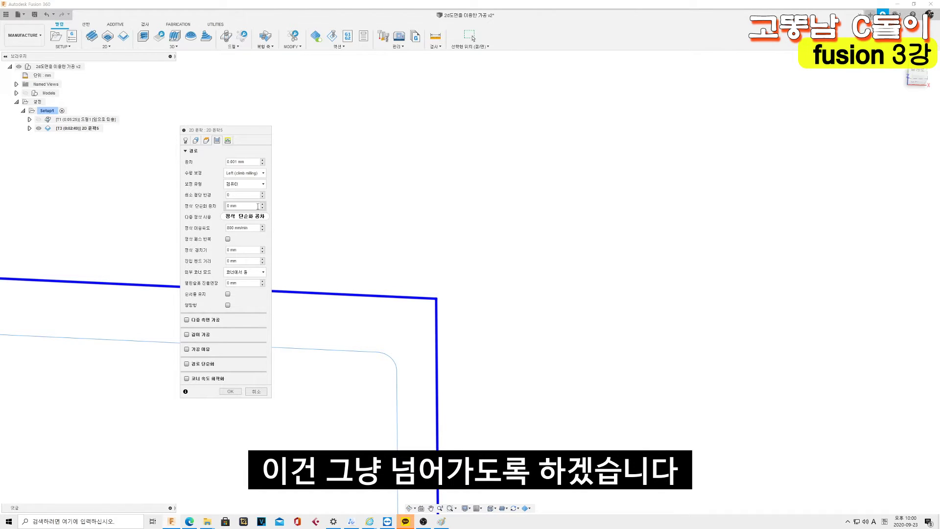
Enable multiple finishing passes with 10 passes and regenerate the toolpath.
left_click(228, 216)
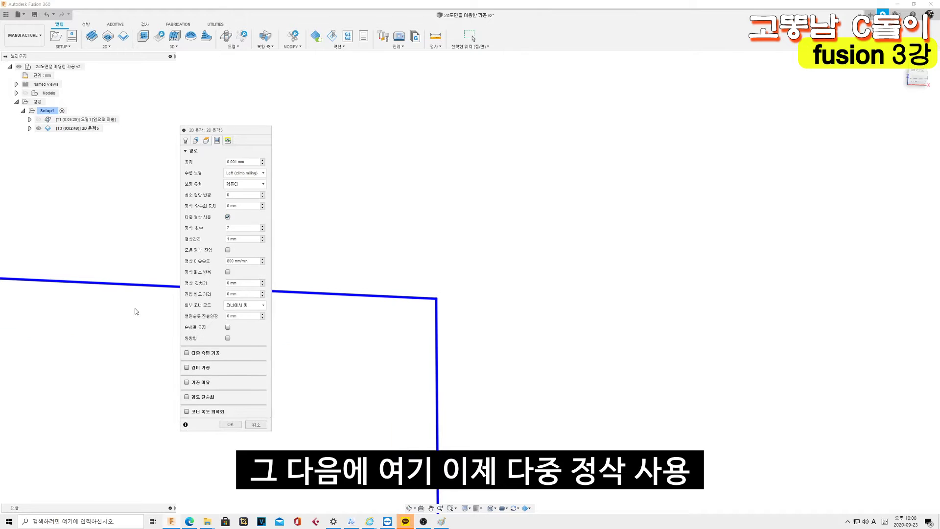
scroll(548, 287, "down", 2)
scroll(471, 239, "down", 3)
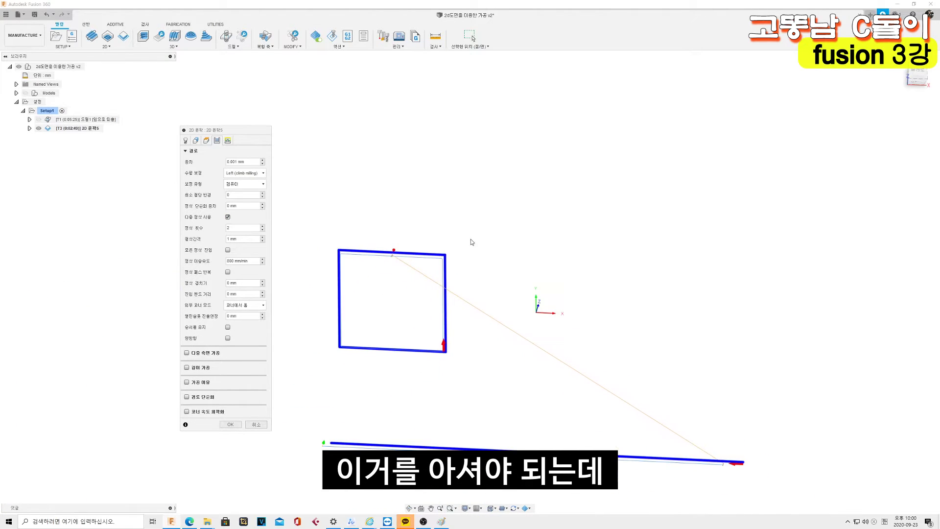
scroll(451, 257, "up", 2)
scroll(448, 260, "up", 1)
scroll(424, 243, "up", 1)
scroll(424, 244, "down", 2)
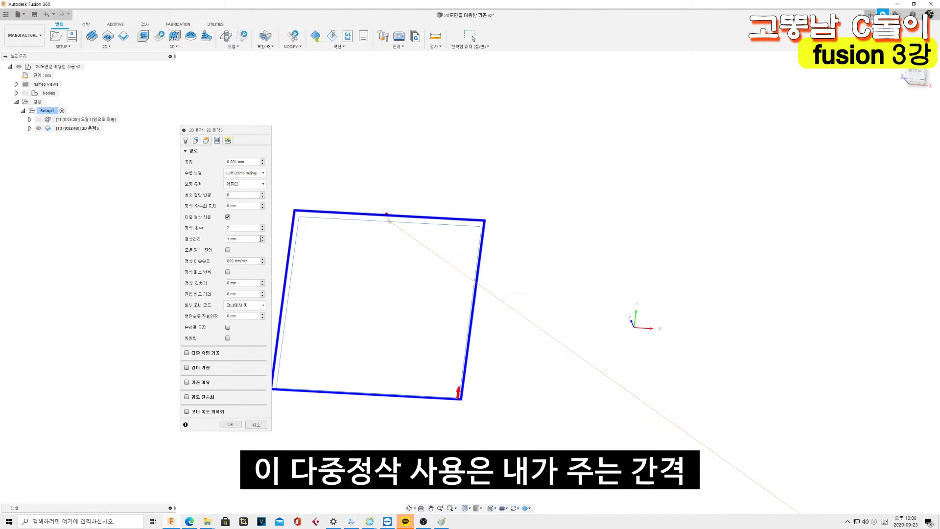
scroll(476, 242, "up", 2)
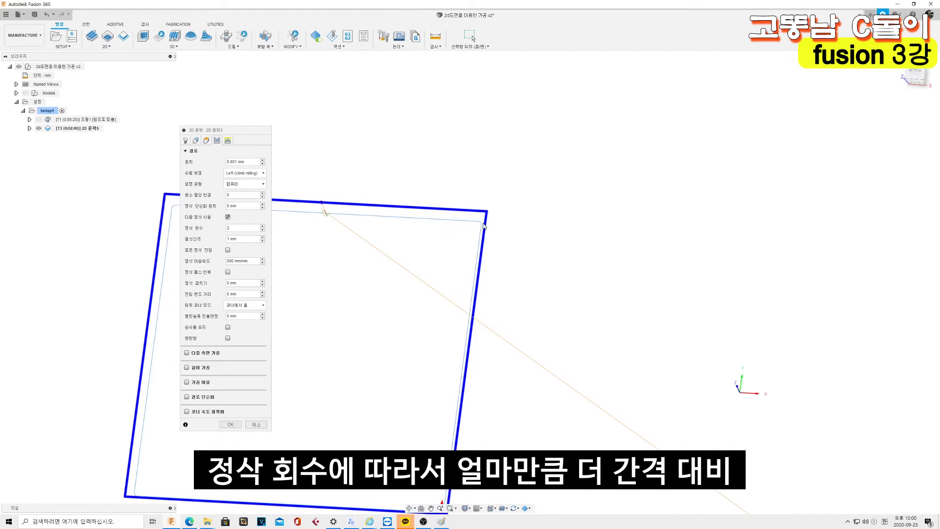
scroll(472, 228, "up", 3)
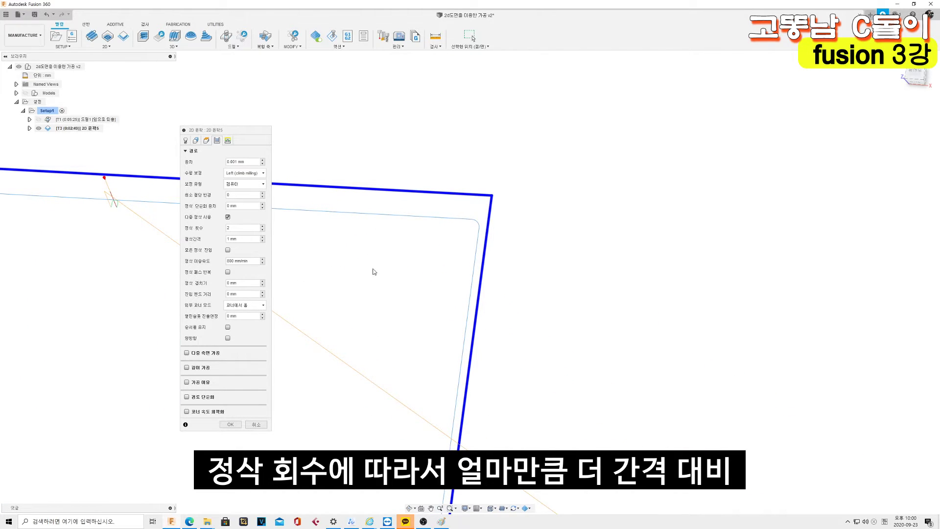
scroll(484, 226, "up", 1)
scroll(472, 232, "up", 1)
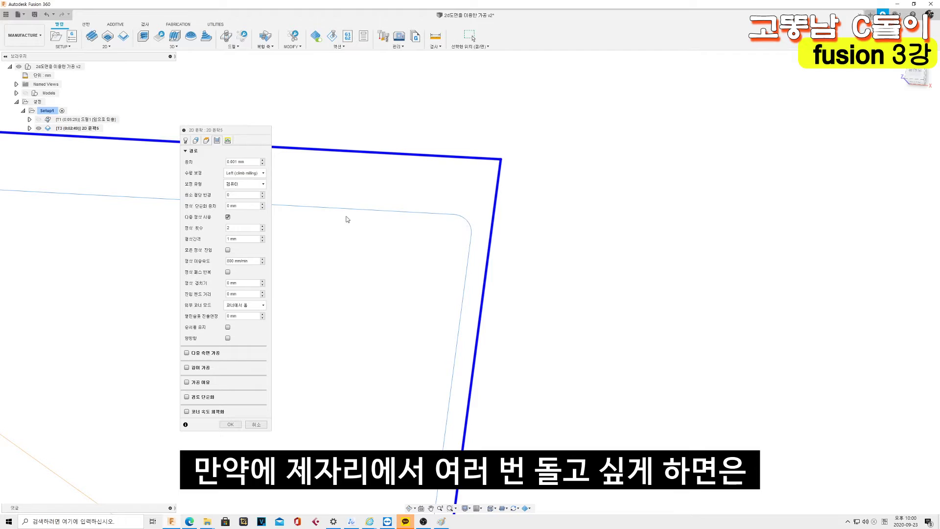
key("Tab")
type("0.0001")
double_click(249, 231)
type("10")
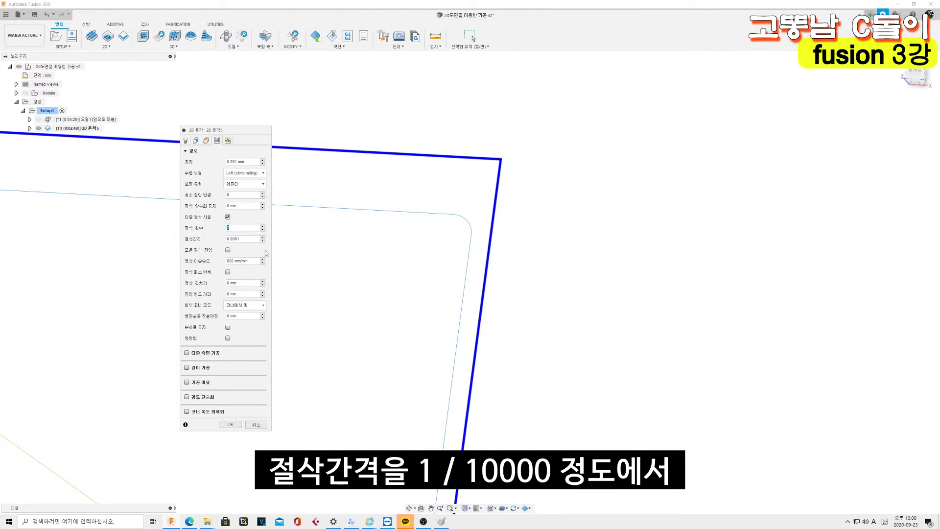
left_click(236, 420)
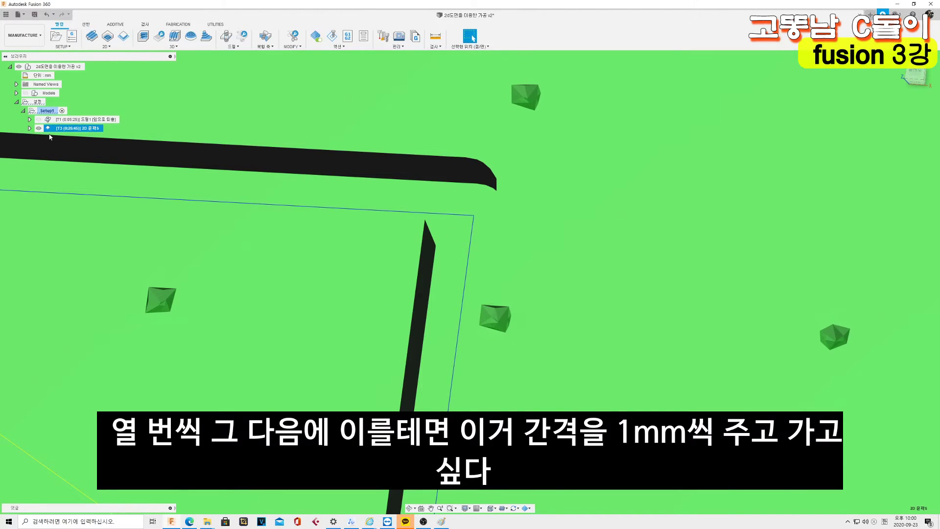
Change the finishing pass spacing to 1 mm and regenerate the toolpath.
double_click(49, 129)
left_click(206, 140)
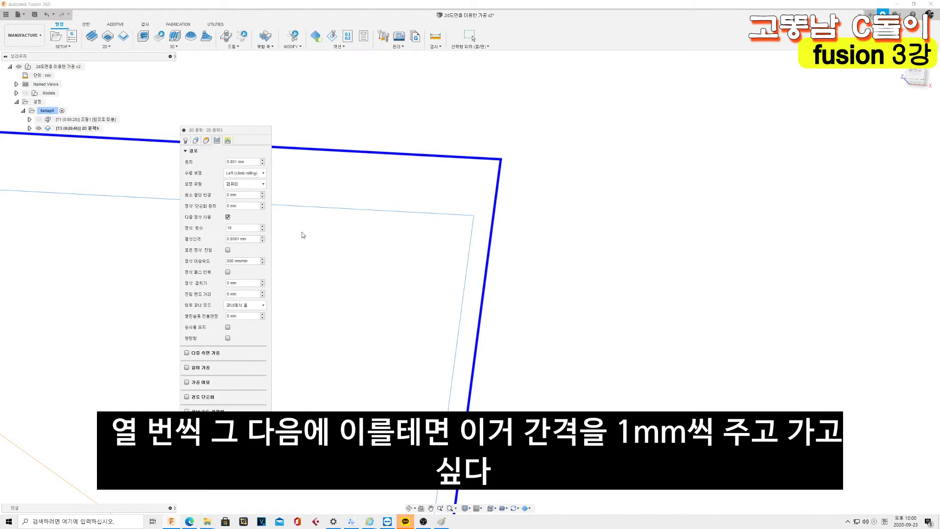
triple_click(249, 239)
type("1")
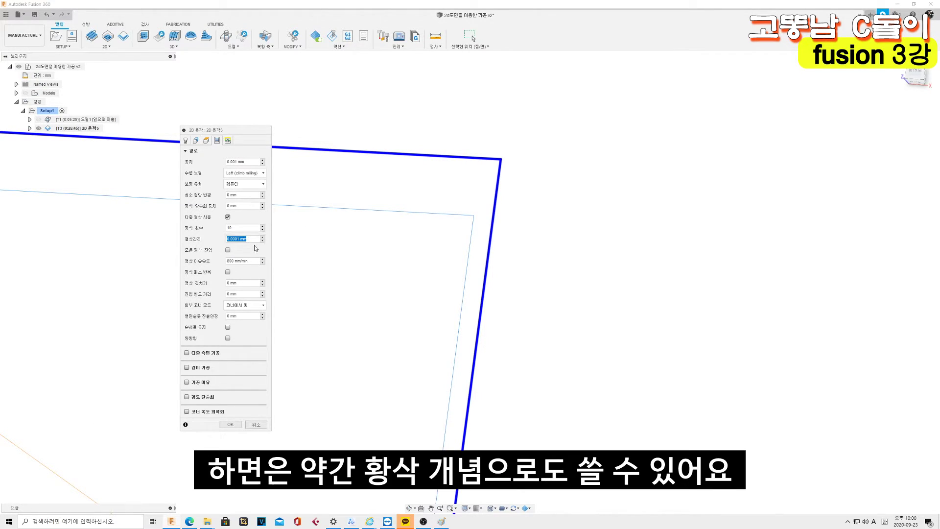
left_click(231, 424)
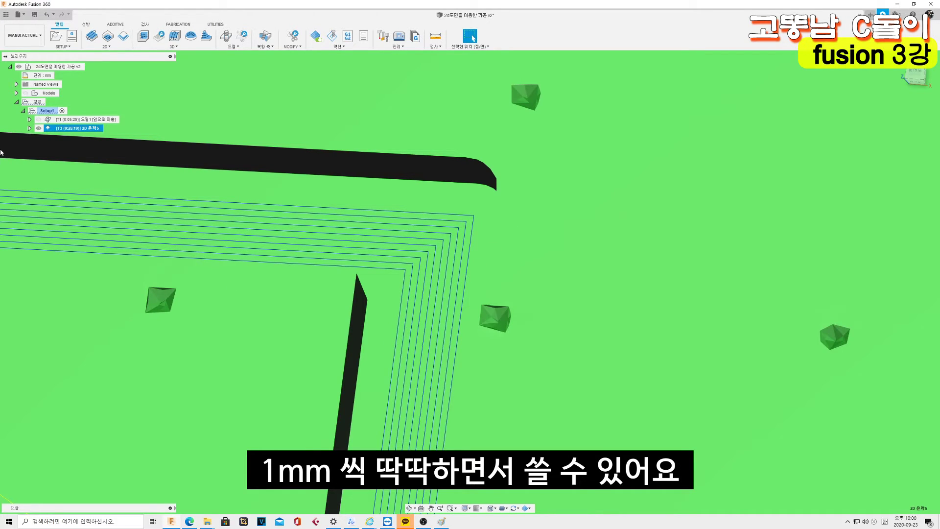
double_click(67, 129)
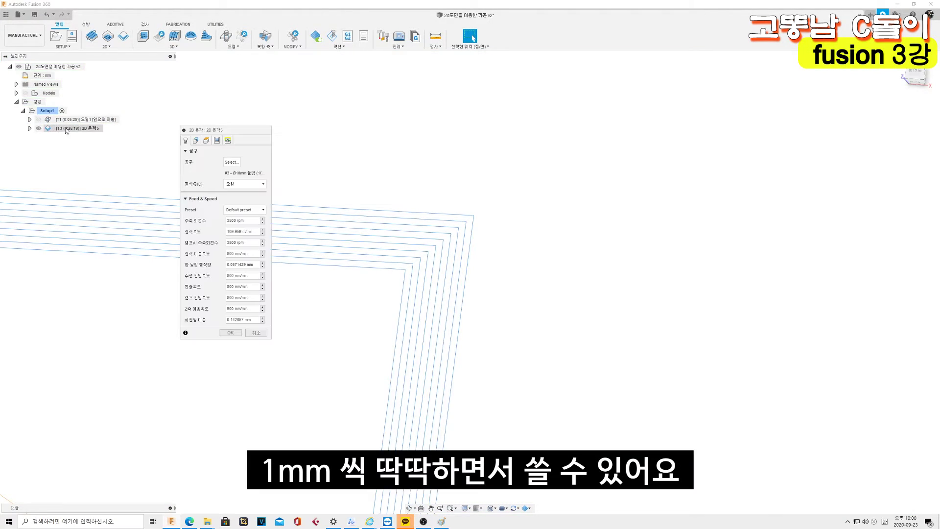
Browse the Heights, Geometry and Tool tabs, then switch off multiple finishing passes.
left_click(214, 142)
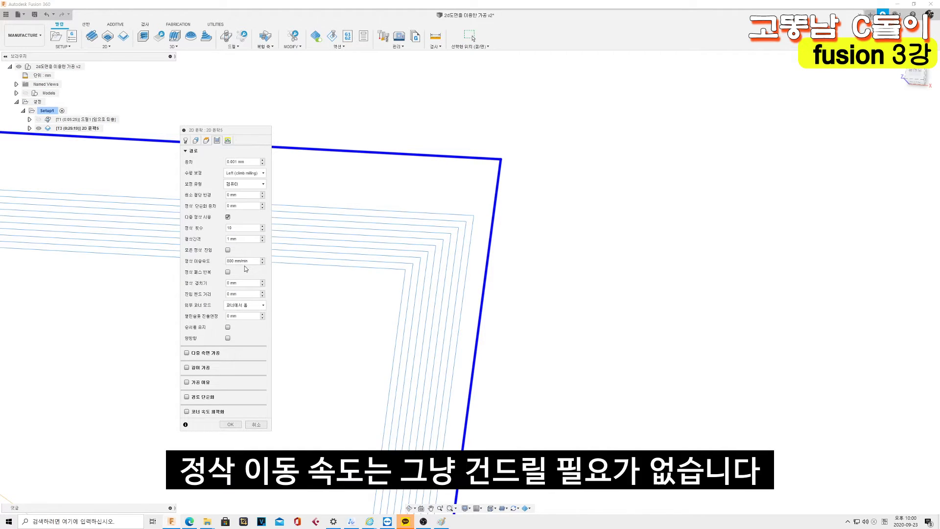
left_click(206, 141)
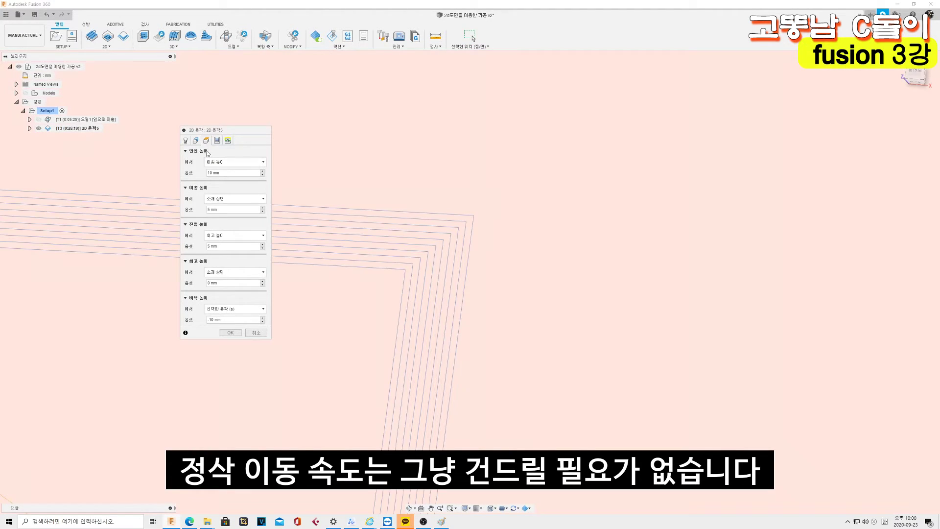
left_click(196, 141)
left_click(185, 140)
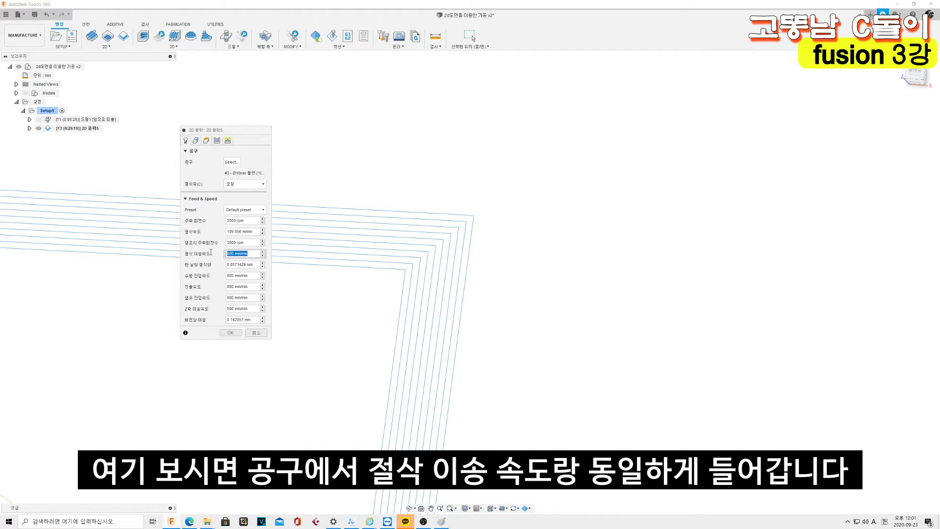
left_click(217, 141)
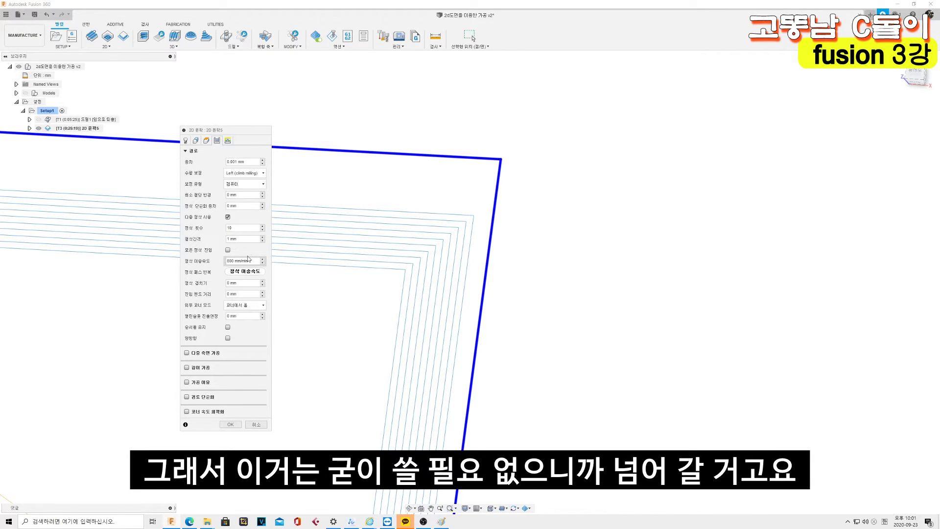
left_click(228, 217)
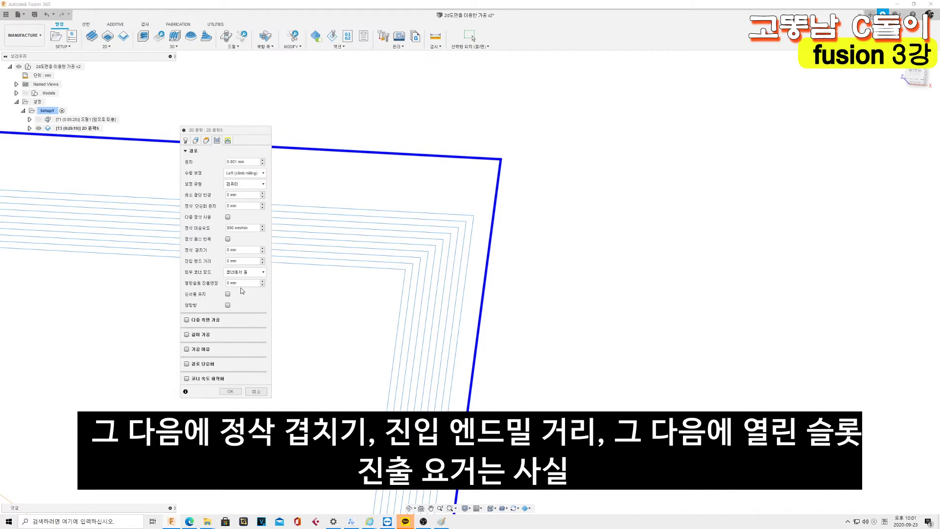
Try bidirectional cutting while orbiting the toolpath, leaving Both Ways turned off.
left_click(228, 141)
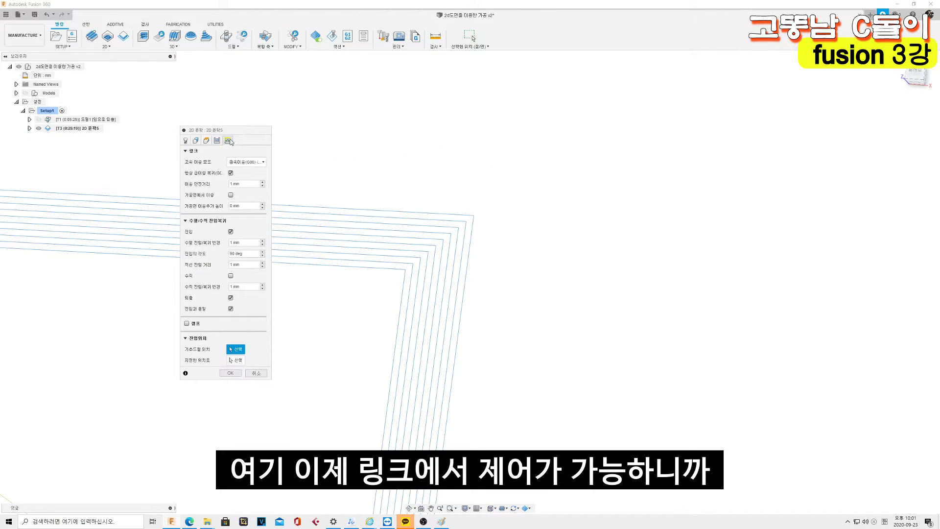
left_click(217, 140)
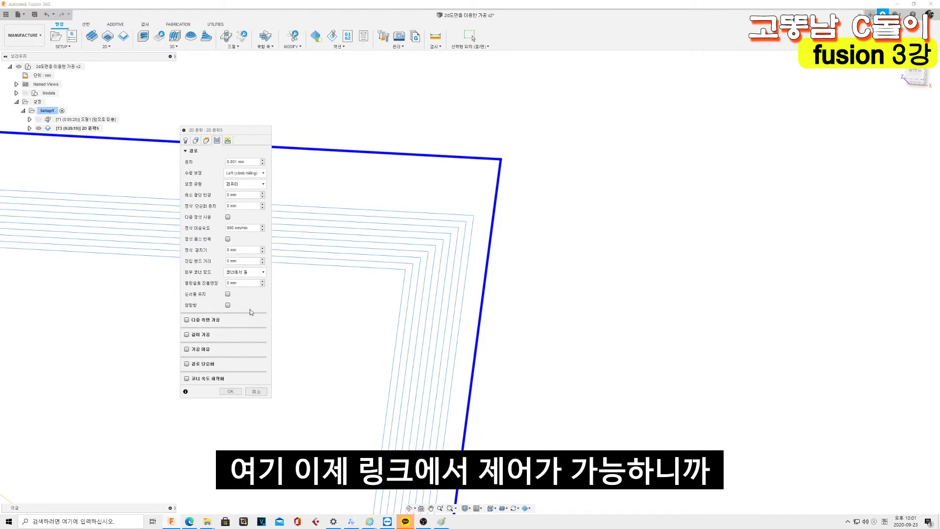
middle_click_drag(394, 300, 368, 254, "shift")
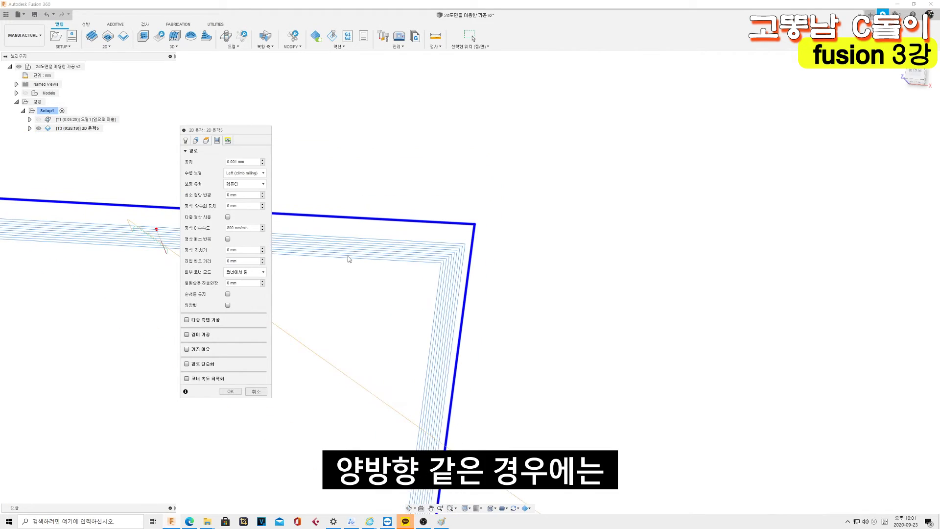
left_click(228, 305)
mouse_move(342, 318)
middle_mouse_down("shift")
mouse_move(556, 335)
mouse_move(661, 313)
mouse_move(661, 380)
mouse_move(635, 318)
mouse_move(666, 319)
mouse_move(656, 316)
middle_mouse_up("shift")
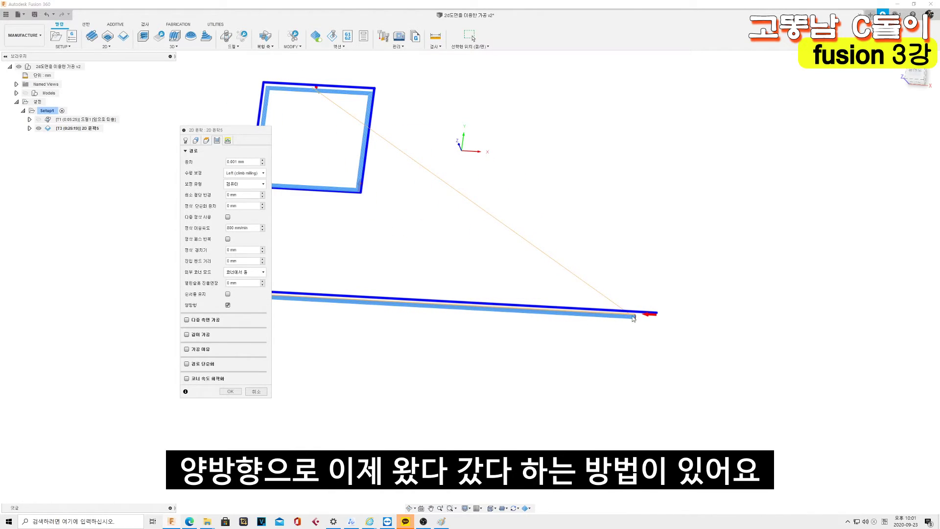
scroll(636, 318, "down", 2)
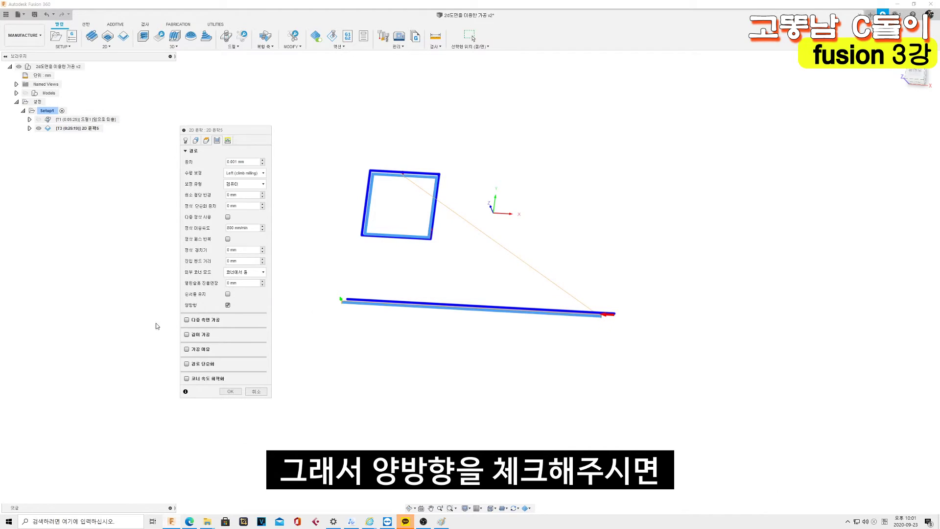
left_click(228, 309)
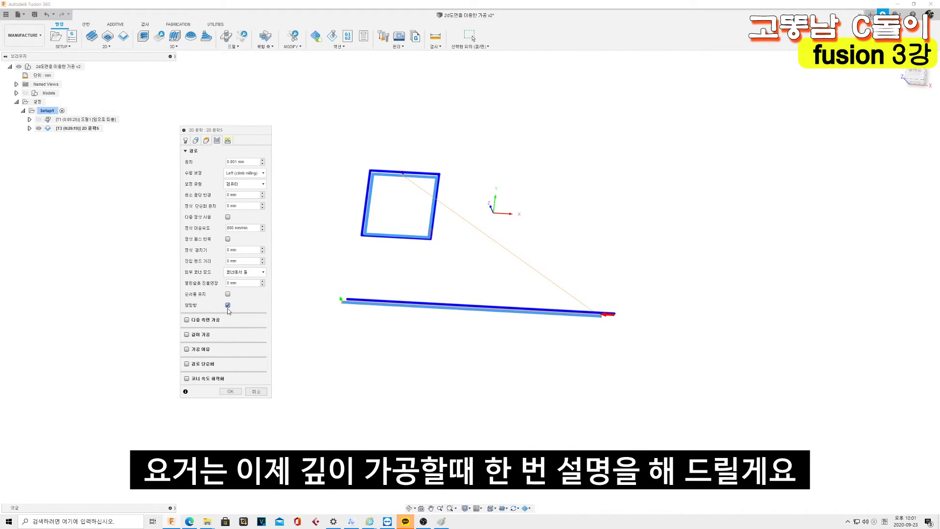
middle_click_drag(353, 343, 348, 309, "shift")
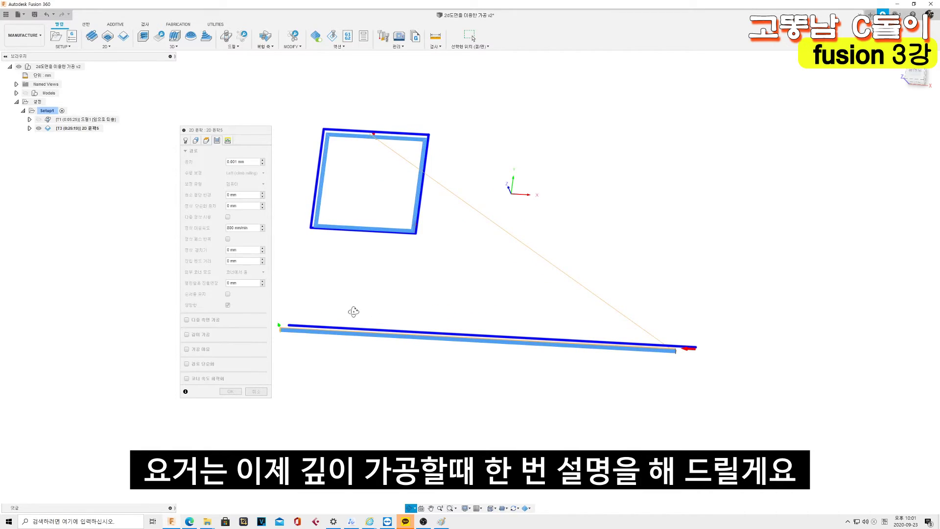
left_click(227, 304)
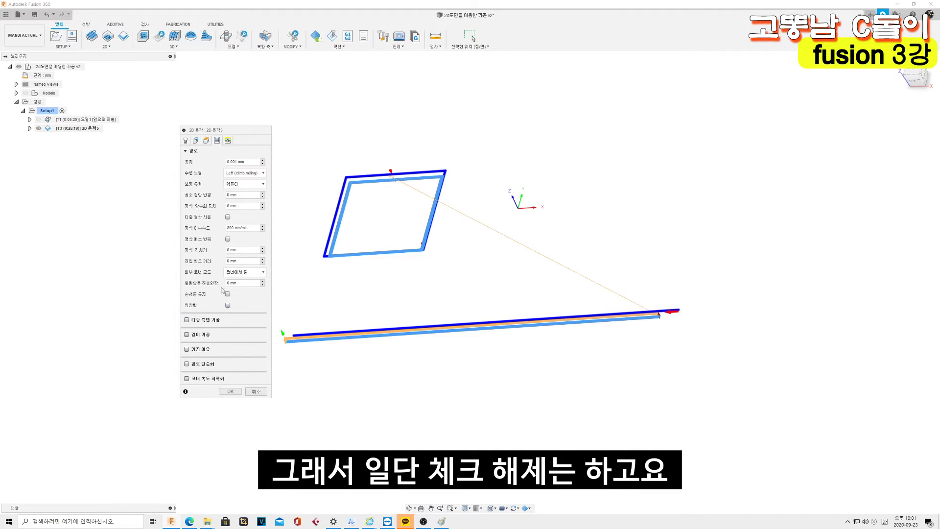
Leave multiple side passes off and enable multiple depth passes.
left_click(189, 320)
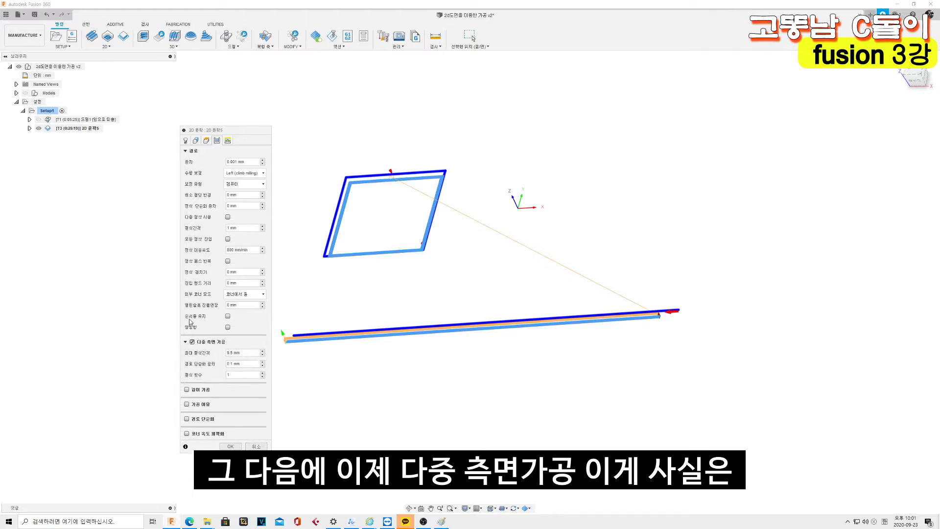
left_click(191, 342)
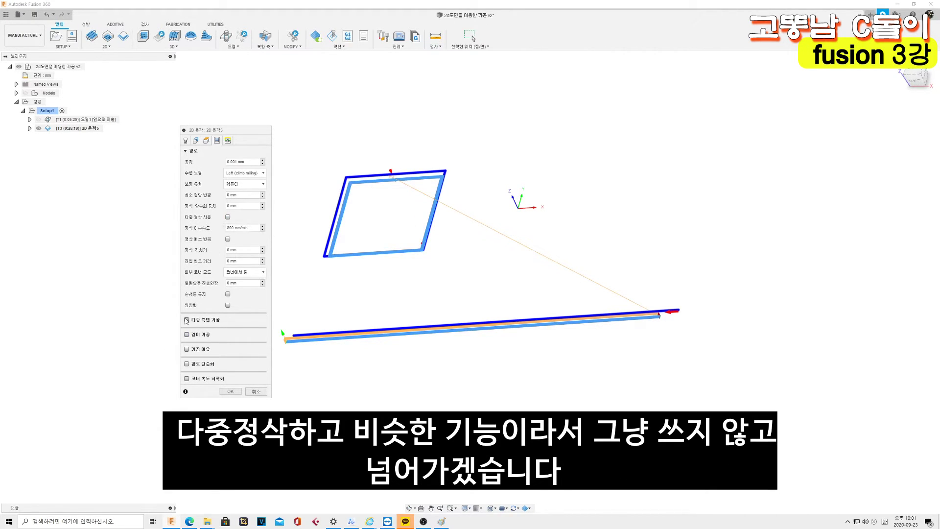
left_click(187, 335)
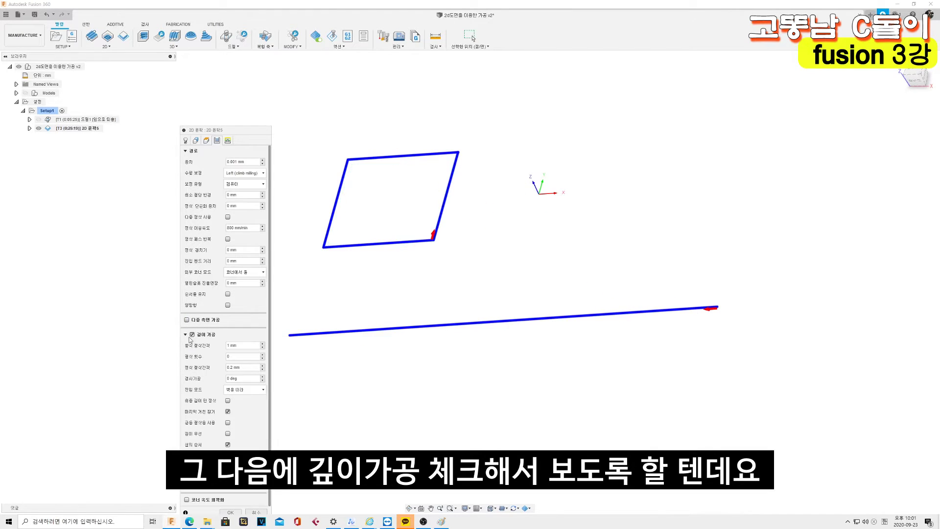
Set the contour's Bottom Height offset to -40 mm.
scroll(356, 294, "down", 2)
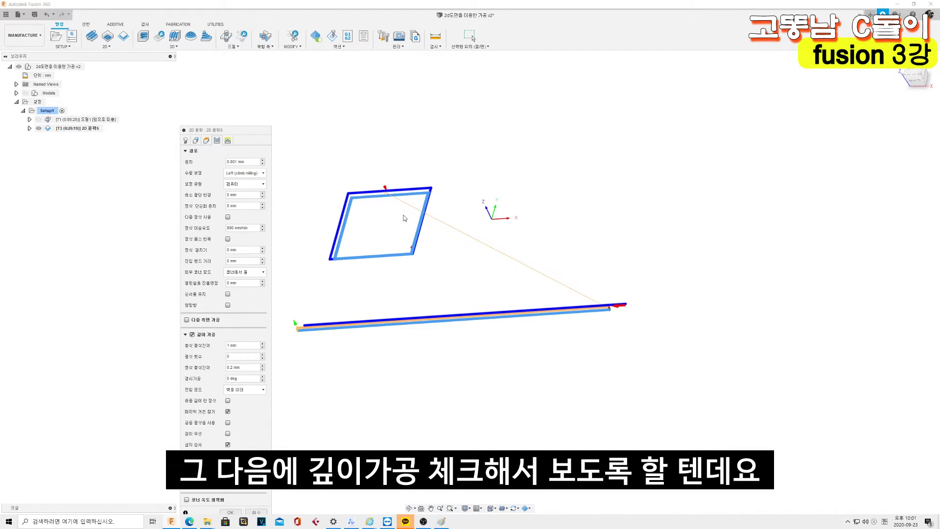
scroll(337, 206, "up", 1)
left_click(186, 141)
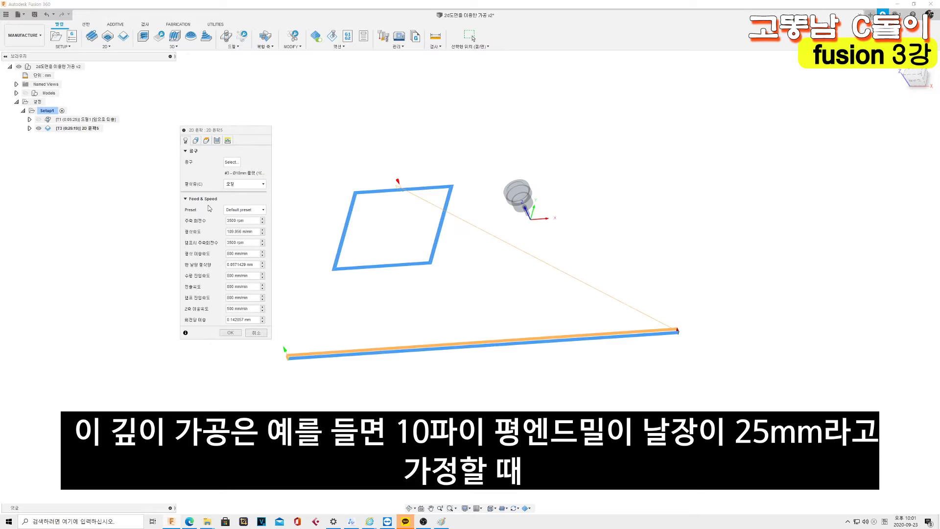
left_click(217, 141)
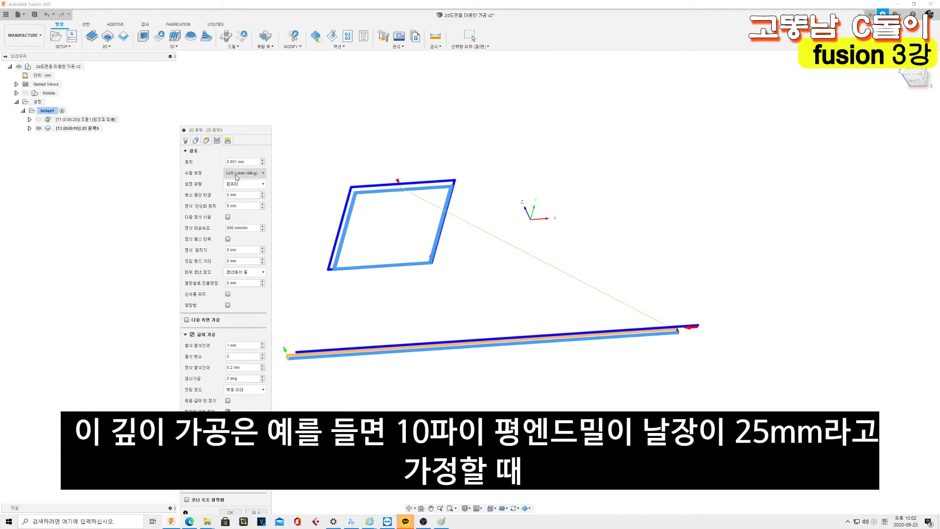
left_click(206, 140)
left_click(231, 318)
type("40")
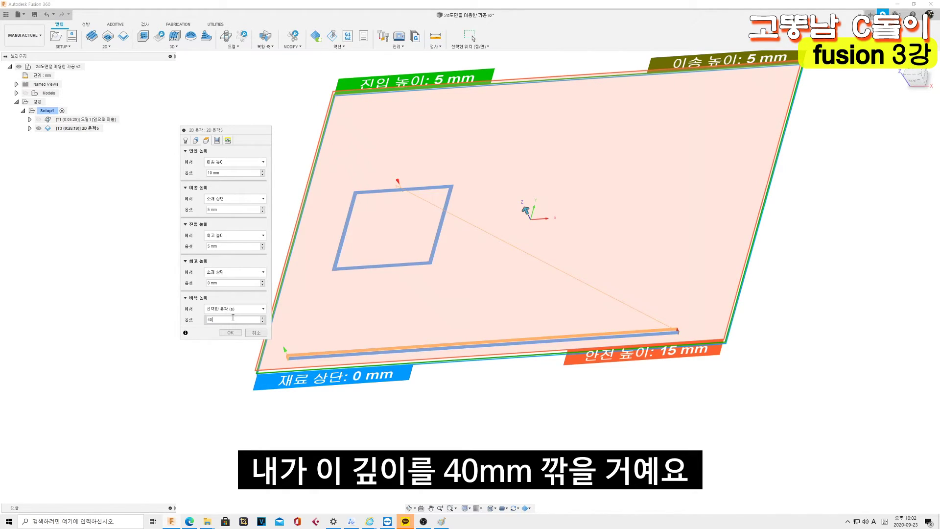
key("Home")
type("-")
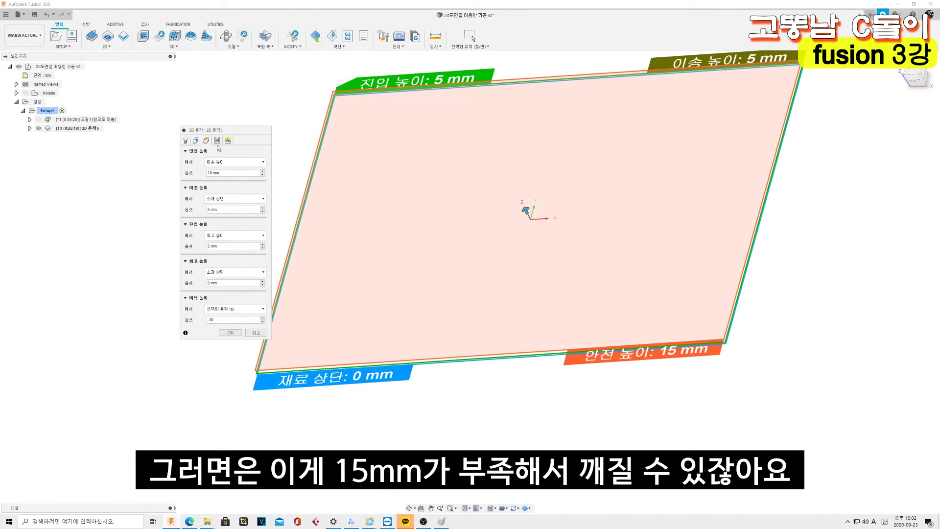
Set the maximum roughing stepdown to 25 mm and generate the toolpath.
left_click(217, 141)
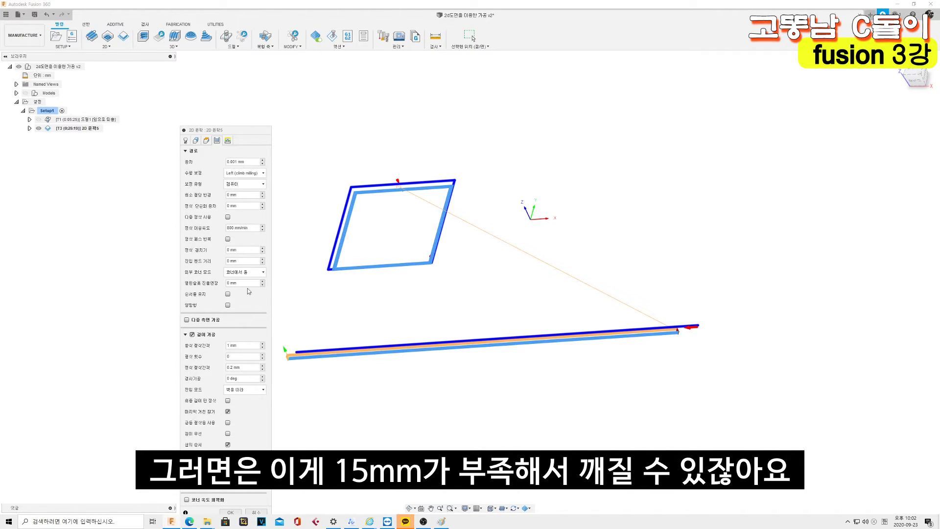
left_click(253, 345)
type("25")
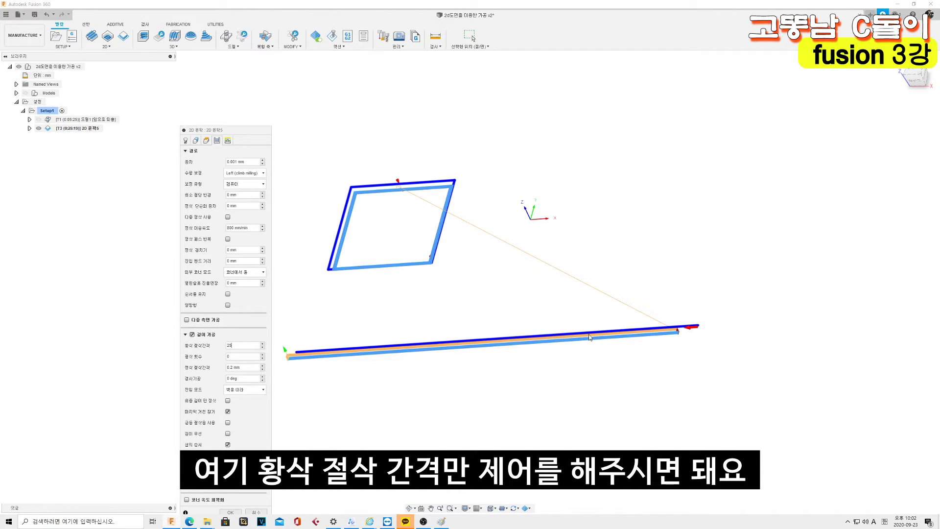
mouse_move(760, 334)
middle_mouse_down("shift")
mouse_move(692, 330)
mouse_move(674, 258)
mouse_move(560, 280)
middle_mouse_up("shift")
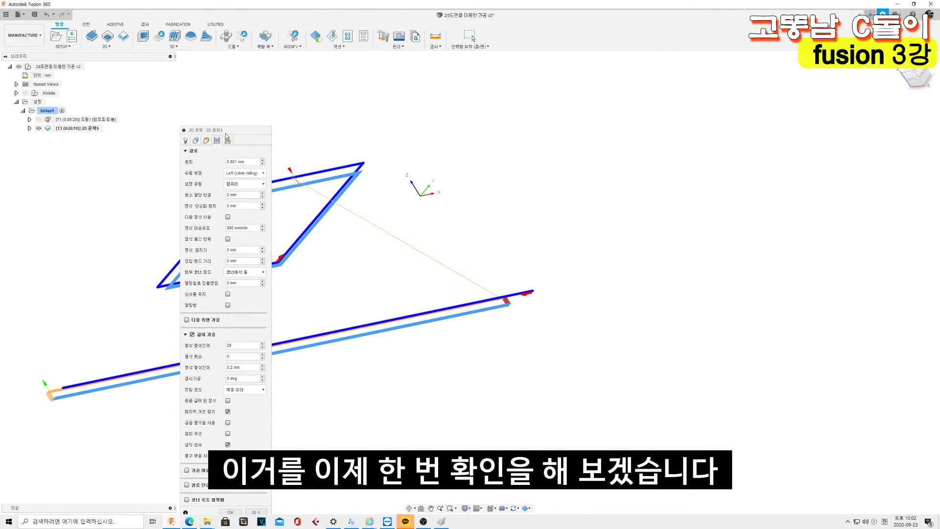
left_click_drag(226, 134, 214, 72)
left_click(219, 448)
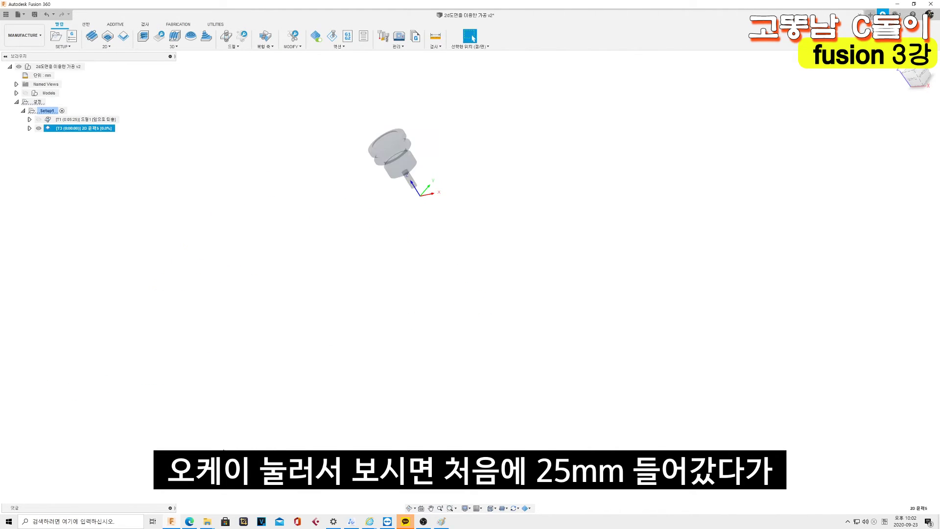
Zoom to check the two-level toolpath depth, then reopen the contour operation via Edit.
scroll(490, 334, "up", 3)
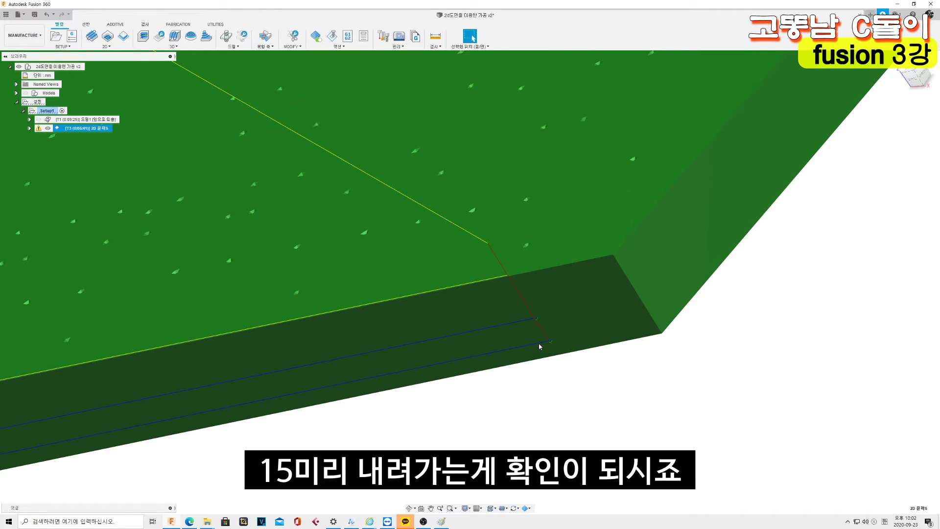
scroll(539, 346, "down", 2)
right_click(58, 128)
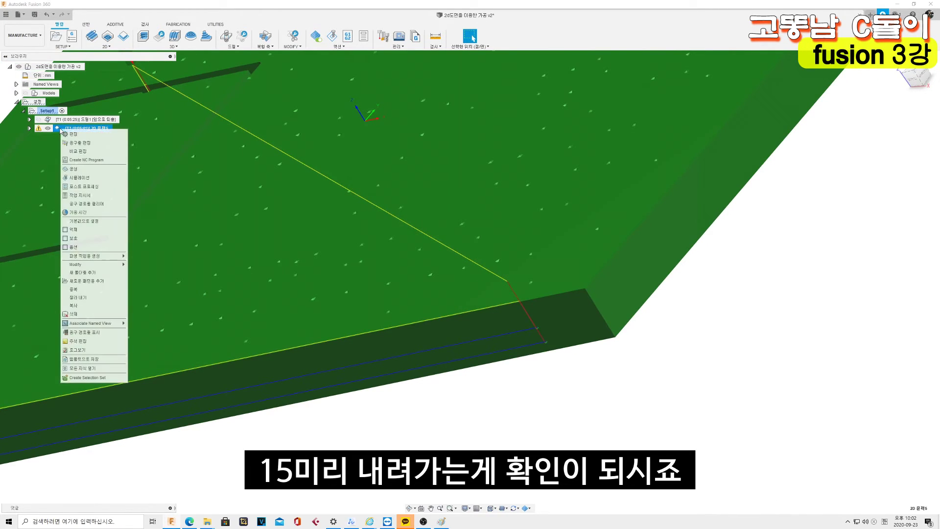
left_click(58, 132)
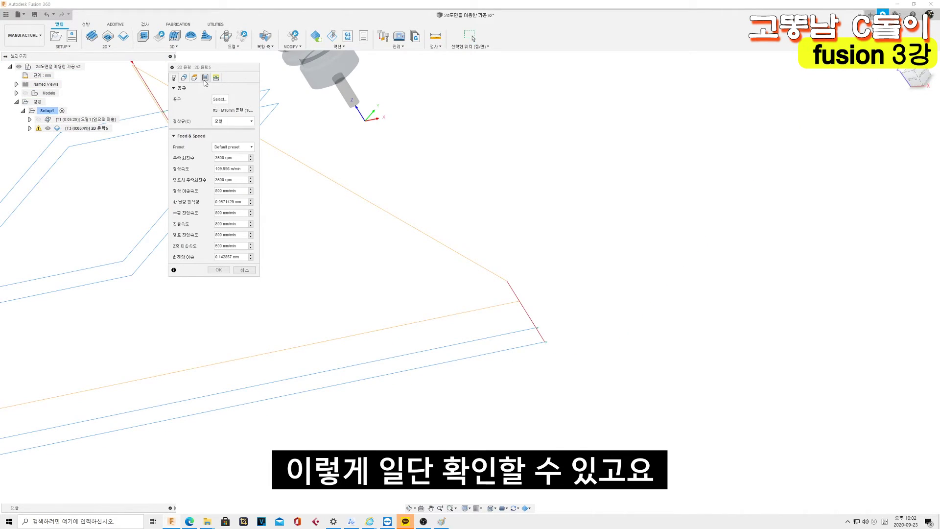
Turn on Use Even Stepdowns for two 20 mm passes, regenerate, and return to Passes.
left_click(205, 77)
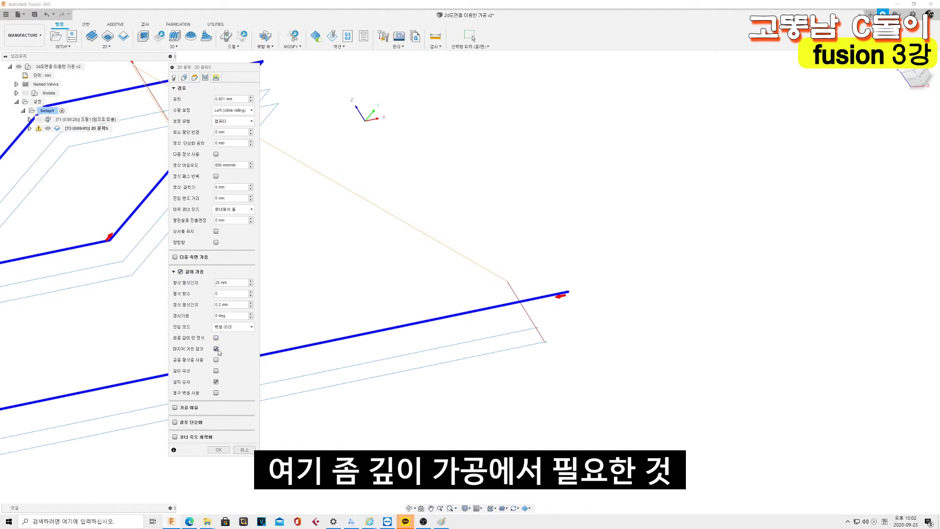
left_click(215, 361)
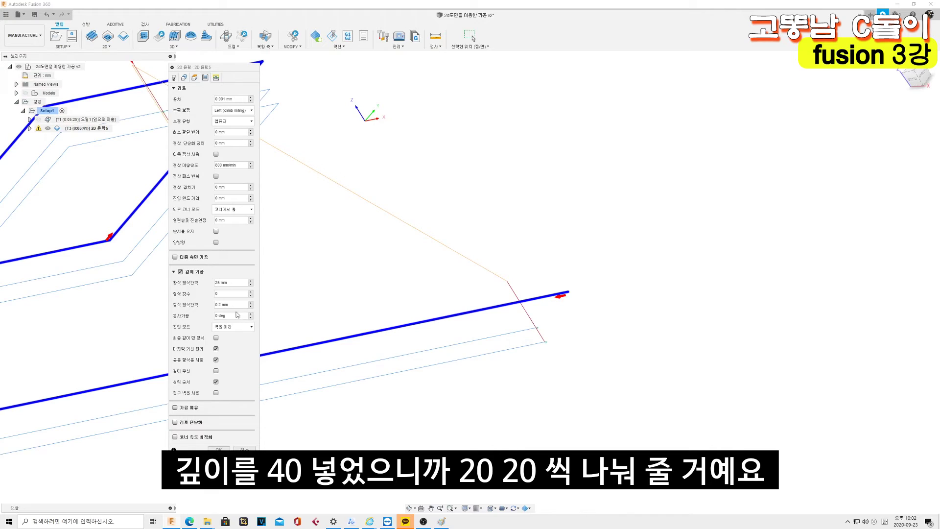
left_click(219, 449)
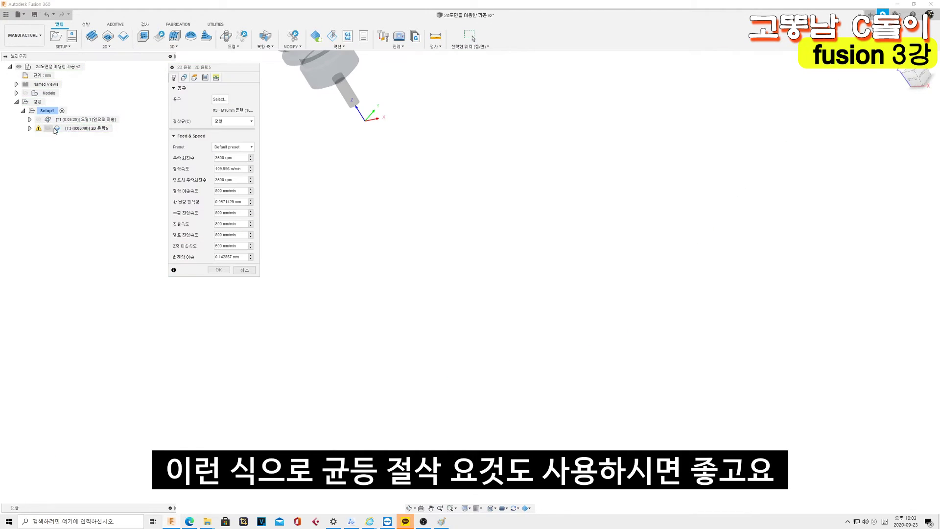
left_click(205, 77)
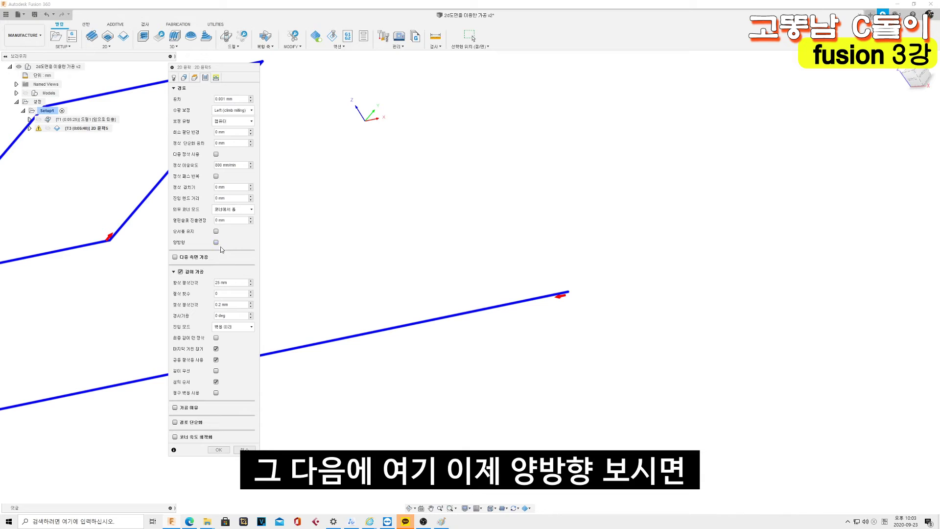
scroll(578, 260, "down", 3)
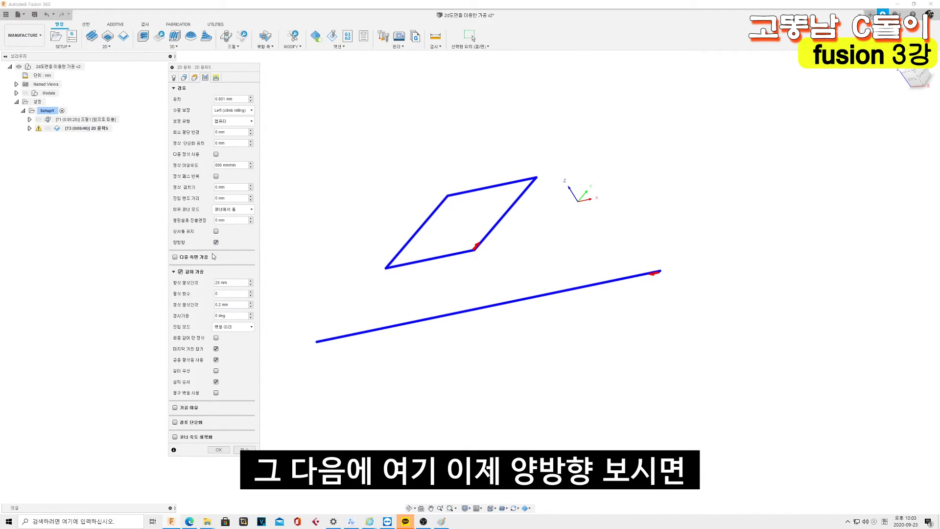
Regenerate the bidirectional toolpath, inspect it on the stock, and reopen 2D 윤곽5.
left_click(219, 449)
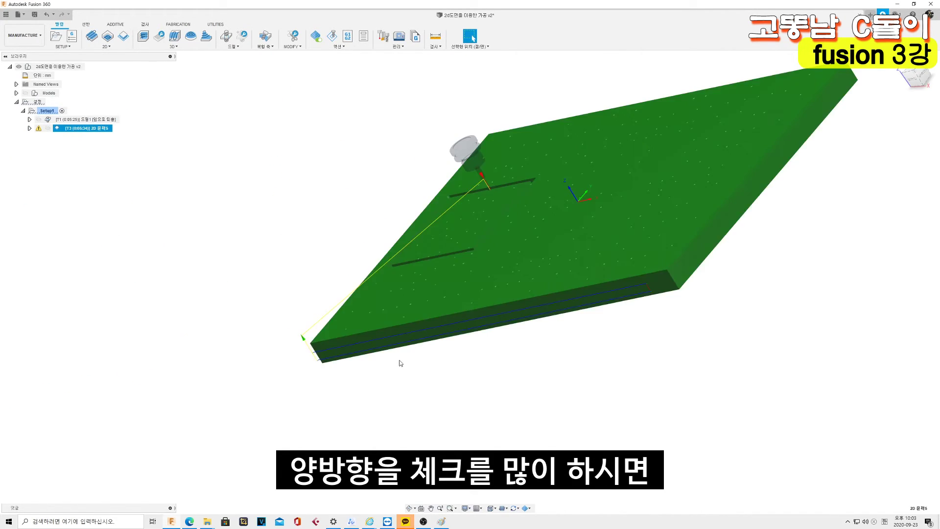
scroll(548, 317, "up", 3)
mouse_move(548, 318)
middle_mouse_down("shift")
mouse_move(330, 309)
mouse_move(315, 256)
mouse_move(345, 406)
middle_mouse_up("shift")
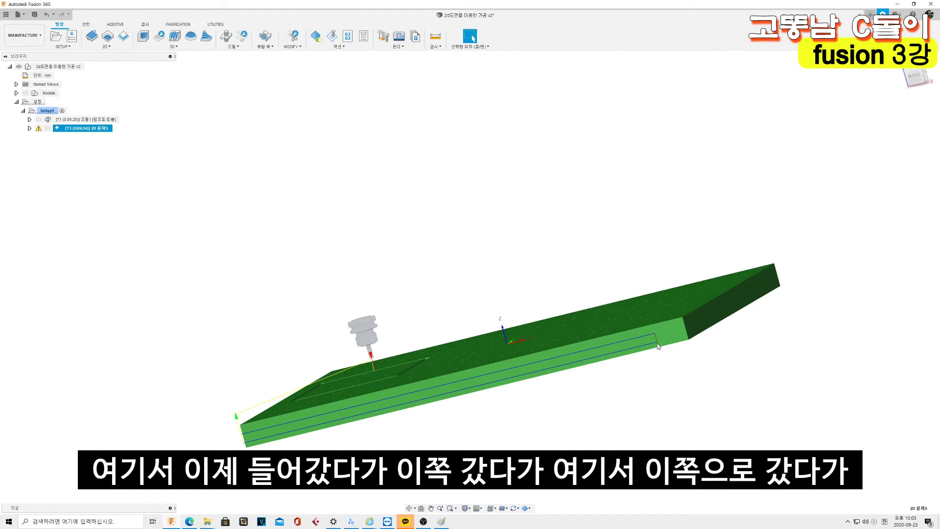
middle_click_drag(586, 367, 349, 354, "shift")
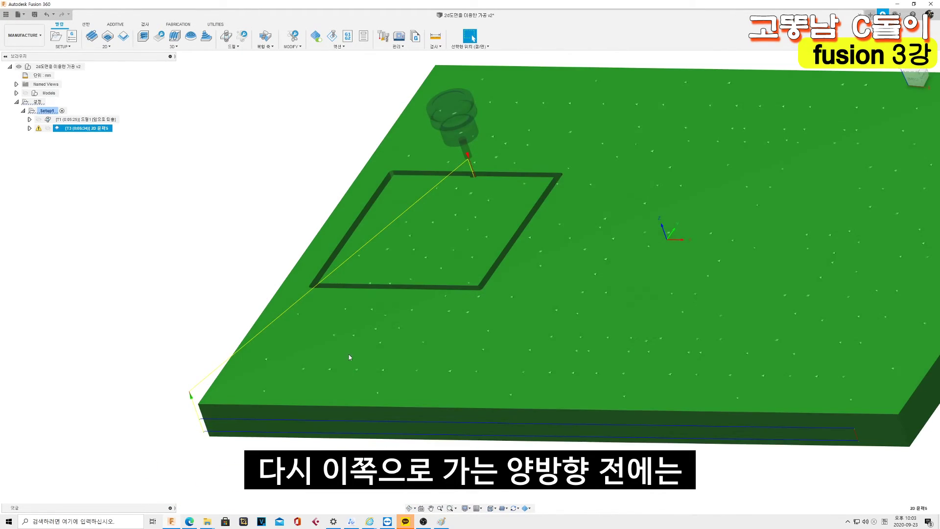
double_click(69, 129)
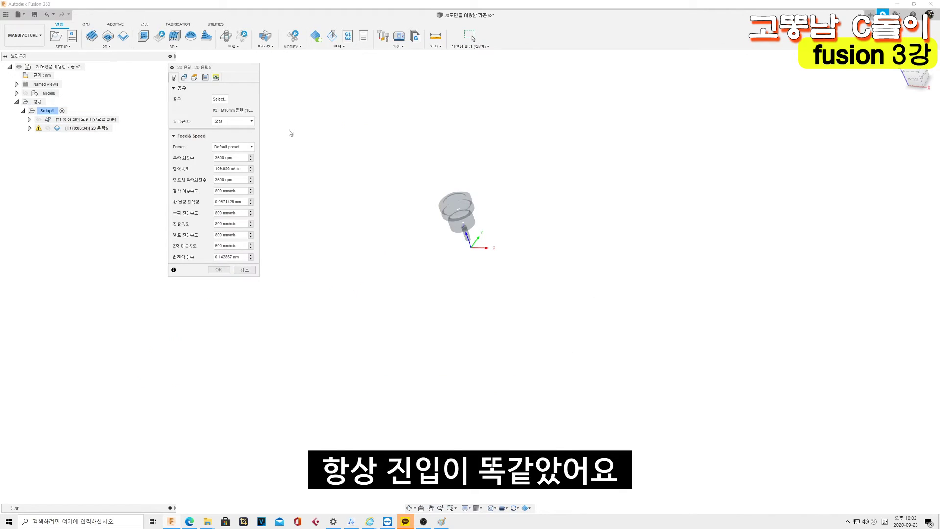
Accept the pass settings, inspect the regenerated two-level toolpath, and reopen the 2D contour.
left_click(194, 78)
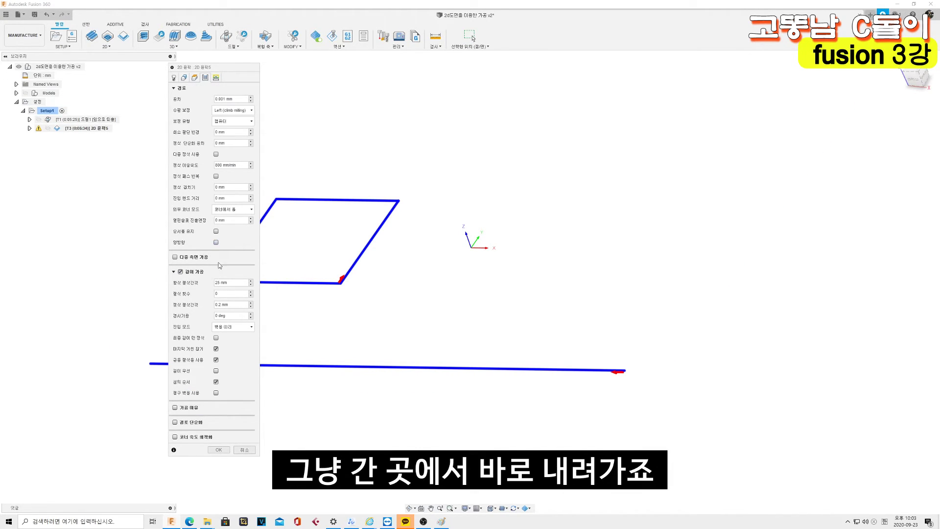
left_click(219, 450)
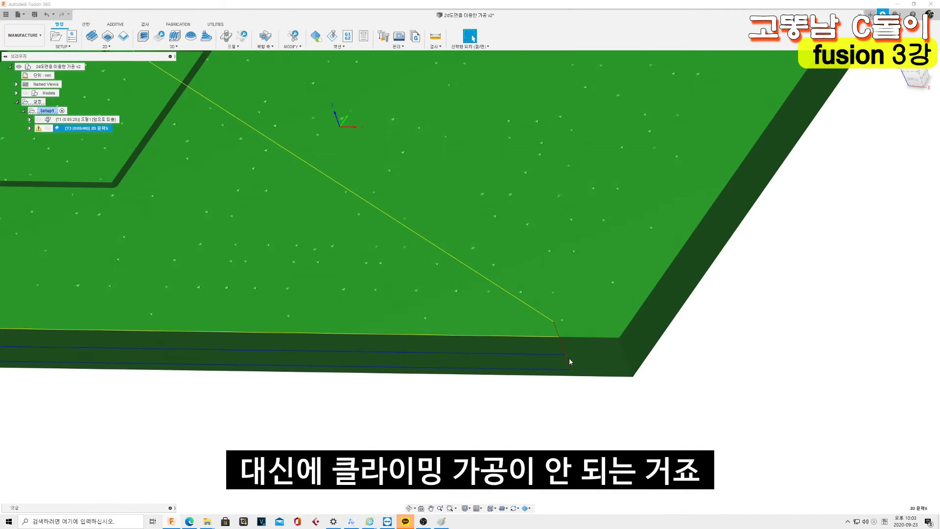
scroll(574, 366, "up", 3)
scroll(570, 364, "up", 2)
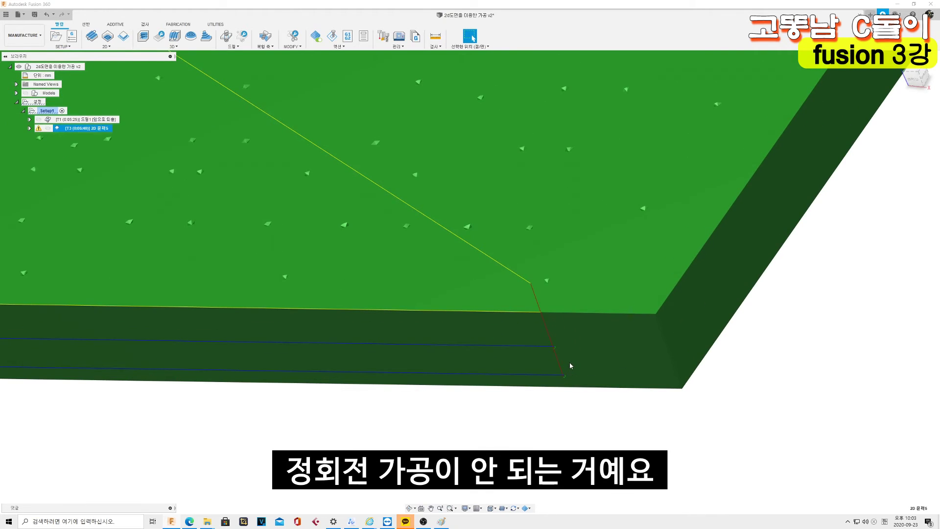
middle_click_drag(564, 361, 473, 38, "shift")
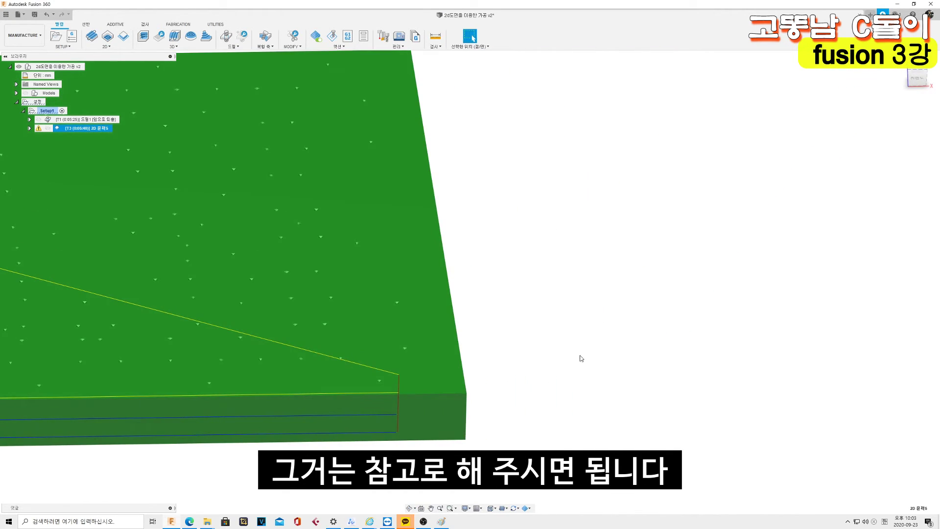
left_click(473, 38)
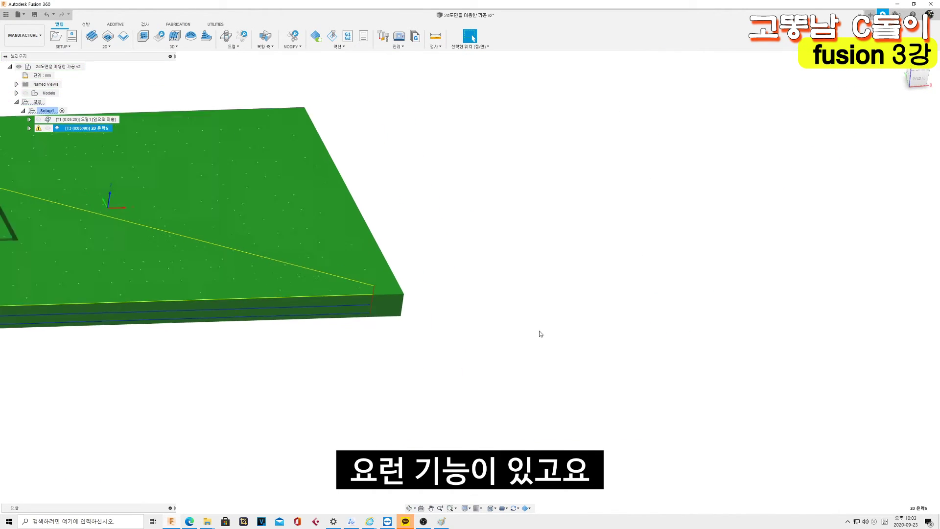
middle_click_drag(539, 330, 165, 280, "shift")
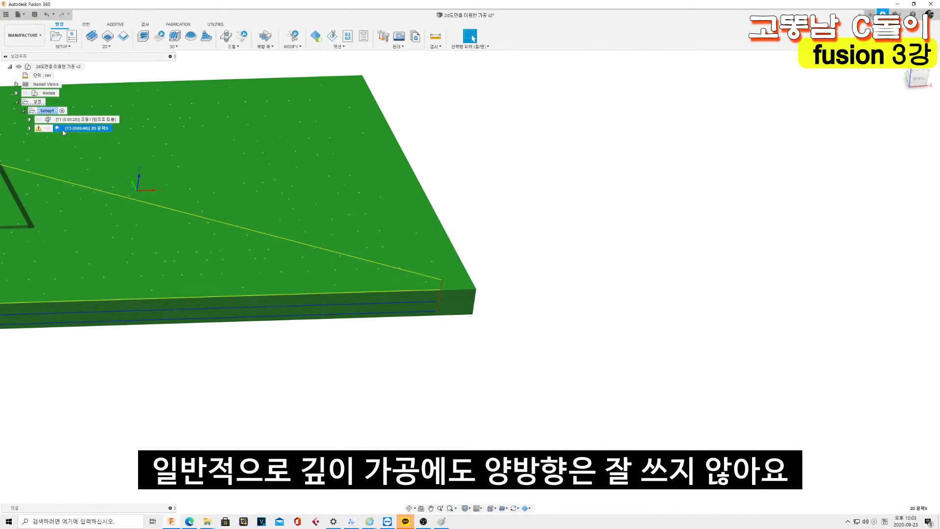
double_click(86, 128)
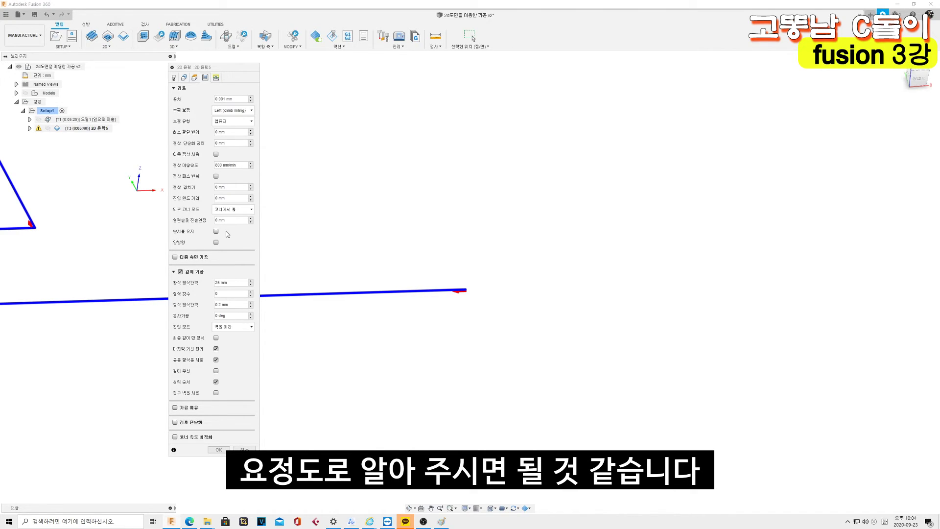
Enable stock to leave, turn off Multiple Depths, and set Bottom Height offset to -15 mm.
left_click(175, 407)
left_click(180, 271)
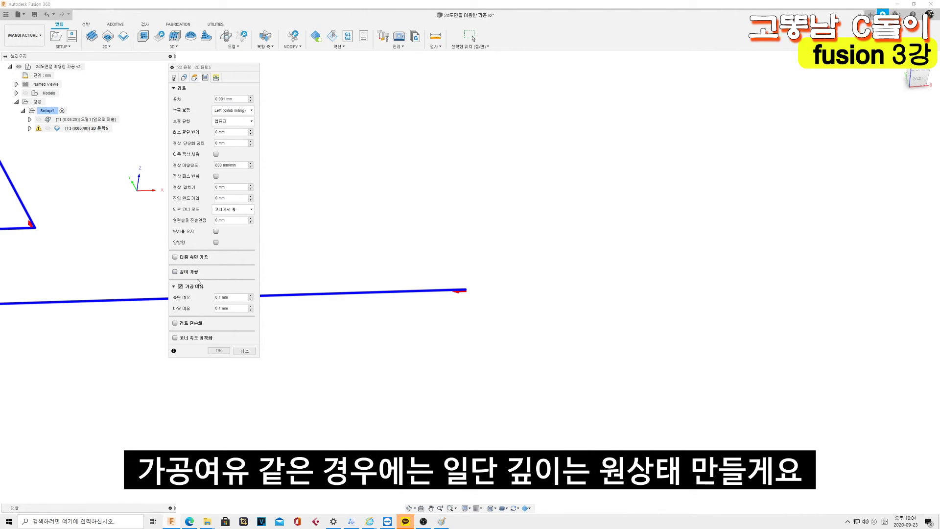
left_click(195, 78)
double_click(225, 255)
type("-2")
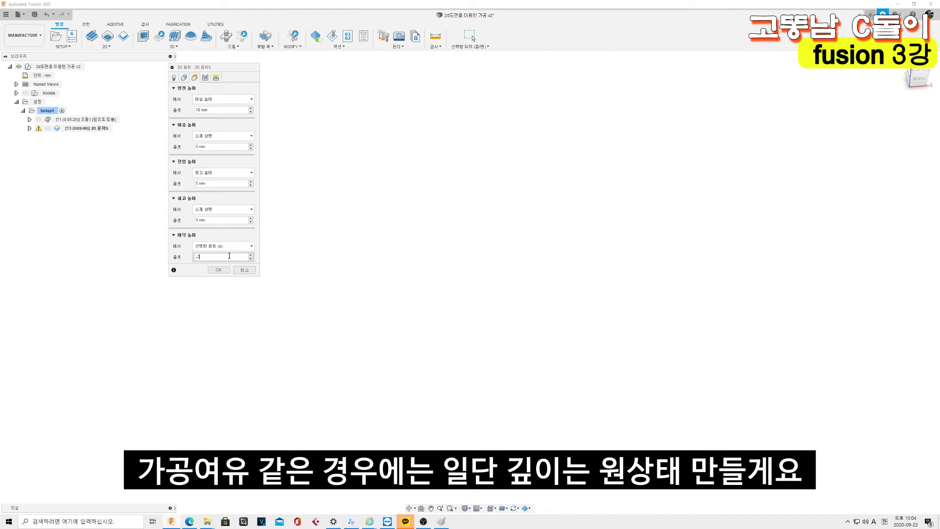
double_click(227, 256)
type("15")
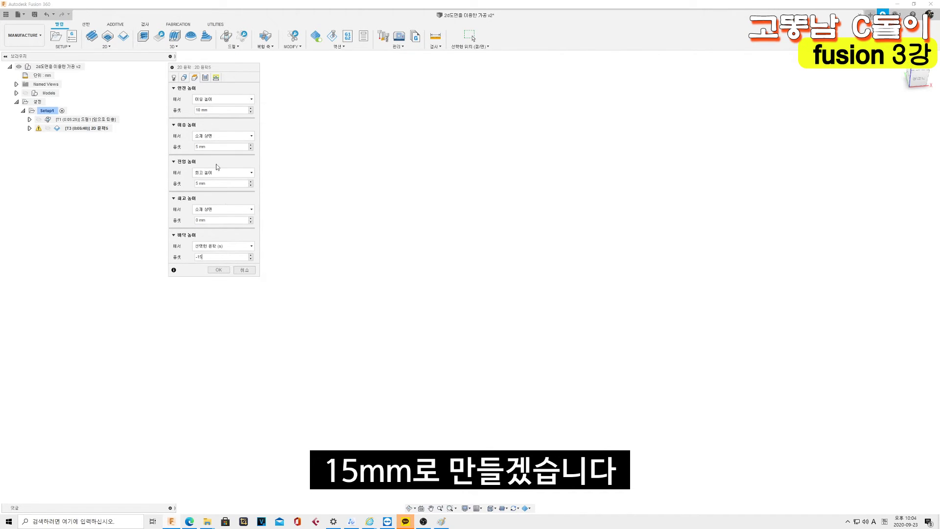
Set radial stock to leave to -0.5 and axial to 0, and turn on smoothing.
left_click(205, 78)
scroll(478, 291, "down", 3)
mouse_move(479, 292)
middle_mouse_down("shift")
mouse_move(444, 325)
mouse_move(513, 270)
middle_mouse_up("shift")
scroll(514, 270, "up", 2)
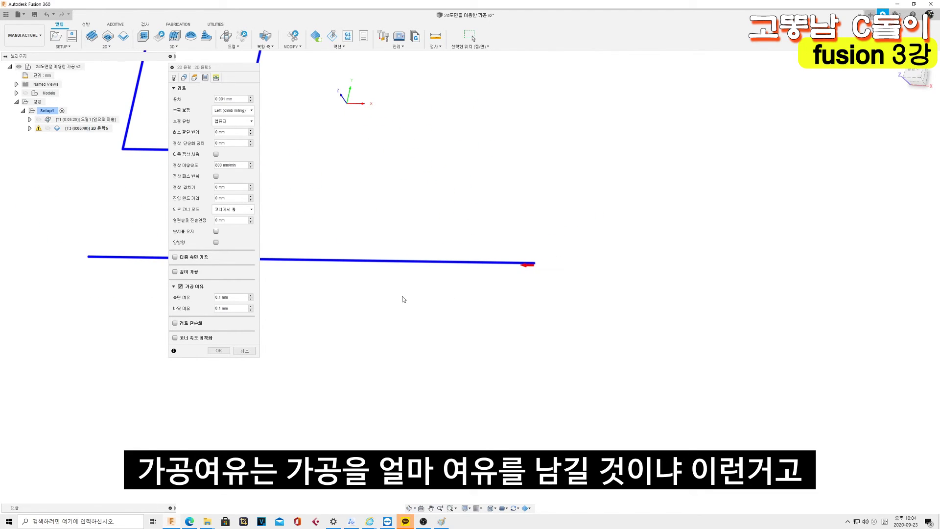
scroll(364, 302, "down", 1)
double_click(238, 309)
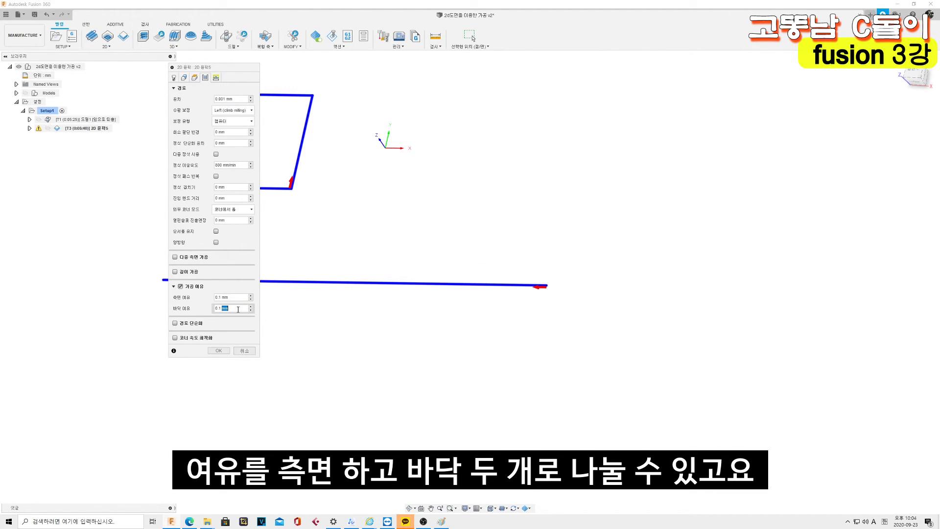
left_click(239, 299)
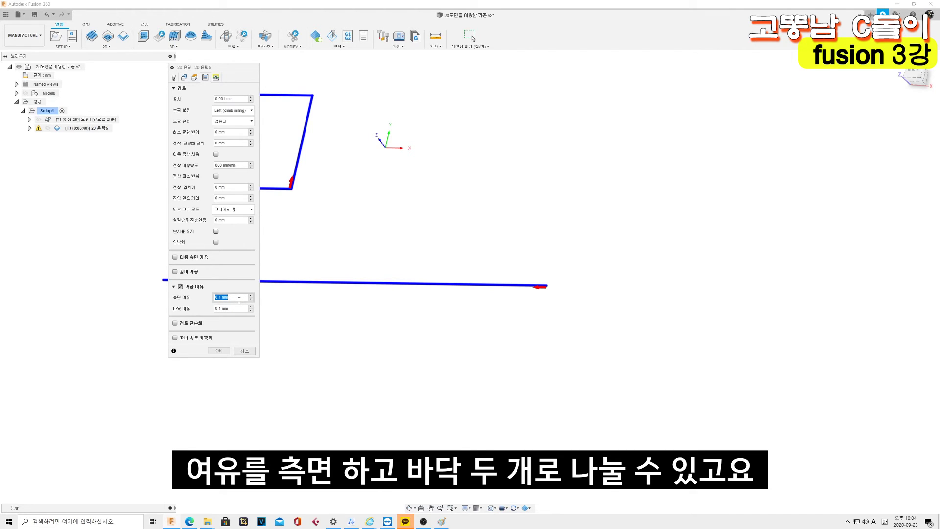
type("-0.5")
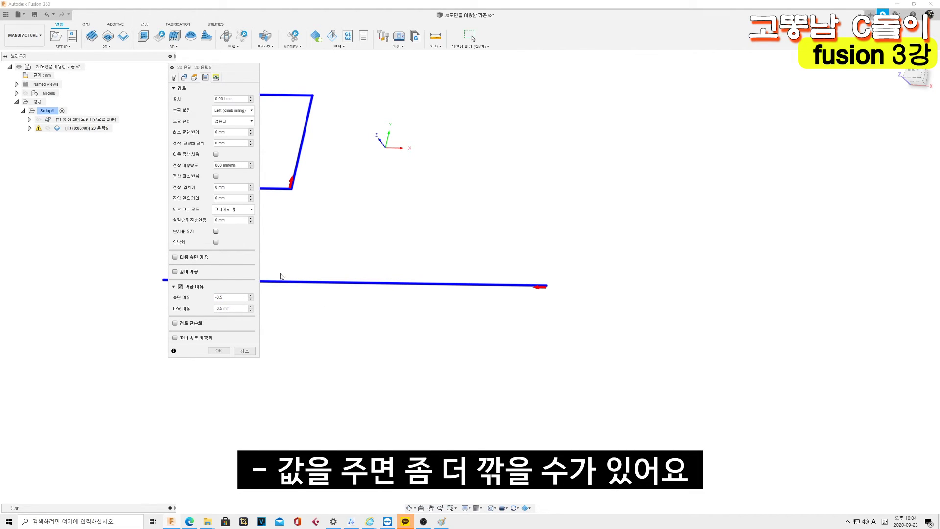
left_click(239, 308)
type("0")
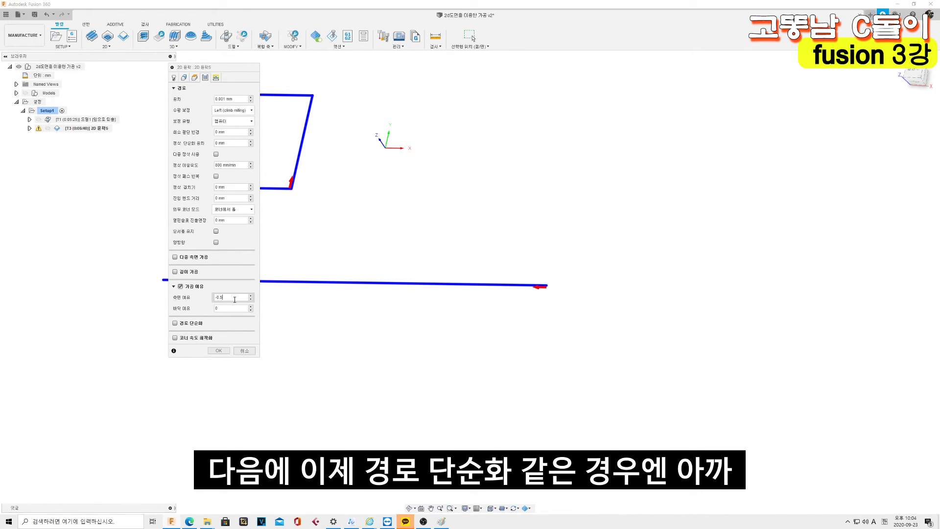
left_click(175, 323)
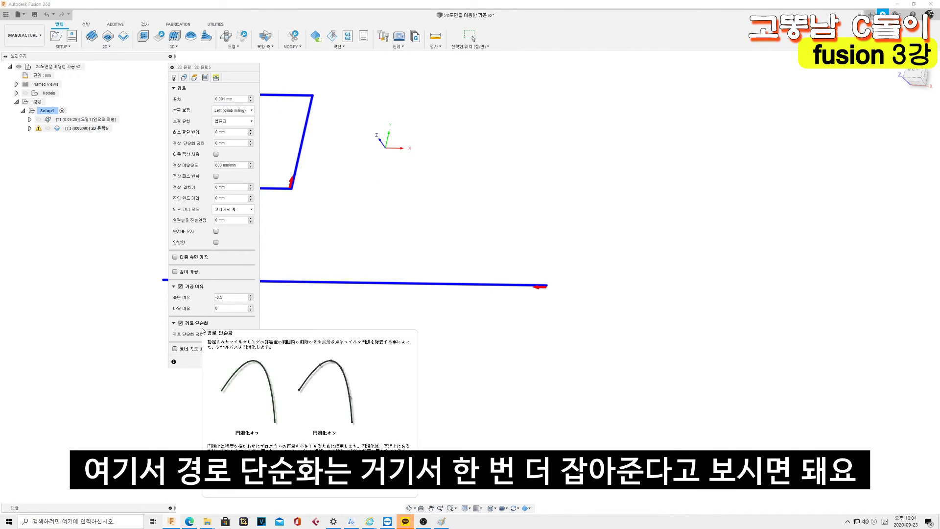
Set the cutting tolerance to 0.01 and the smoothing tolerance to 0.001 mm.
mouse_move(196, 323)
left_click(238, 99)
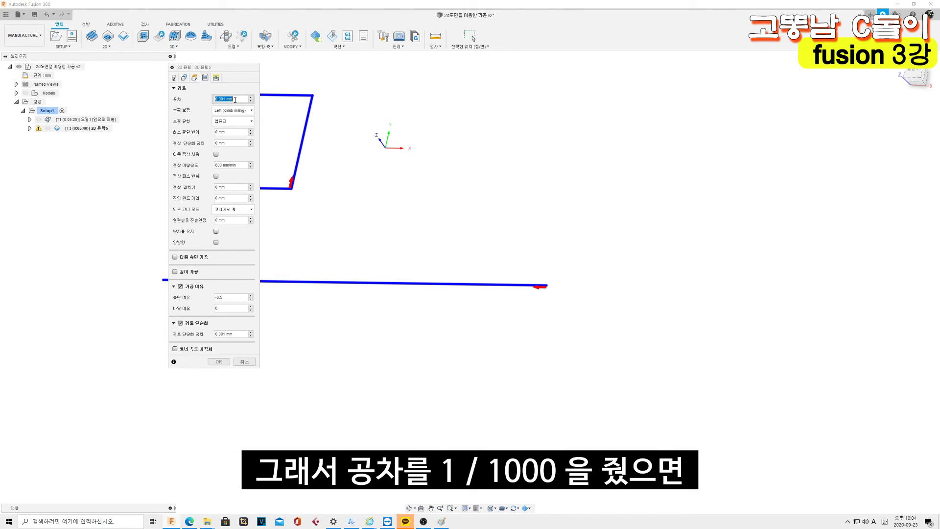
left_click(231, 333)
type("0.0001")
type("0.01")
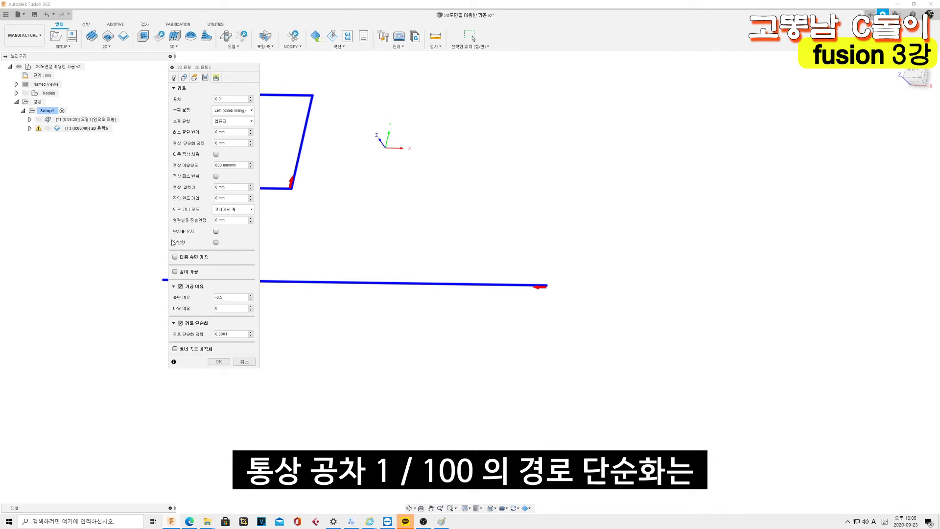
double_click(236, 336)
type(".001")
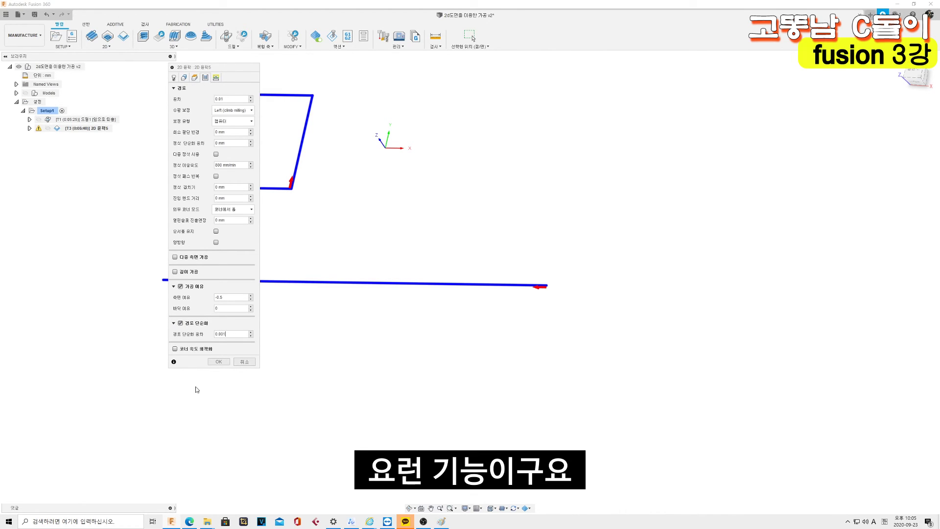
Enable Feed Optimization with a 200 mm/min reduced corner feedrate and regenerate the toolpath.
left_click(175, 348)
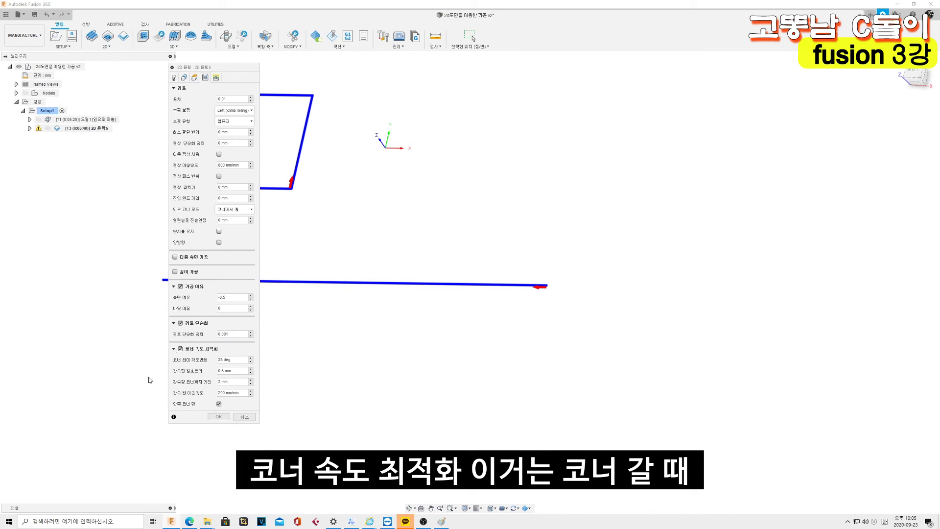
mouse_move(277, 251)
middle_mouse_down()
mouse_move(390, 285)
mouse_move(373, 318)
middle_mouse_up()
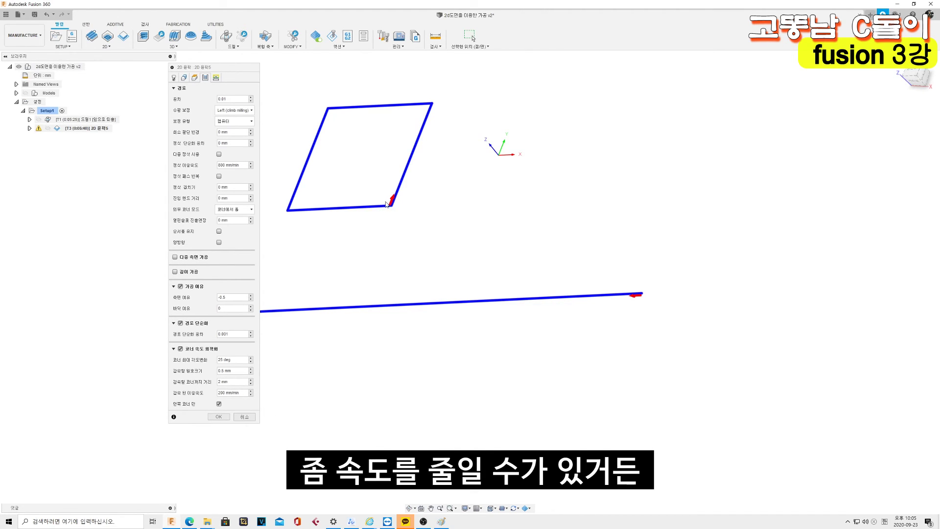
scroll(387, 205, "up", 3)
left_click(247, 394)
left_click_drag(248, 394, 217, 392)
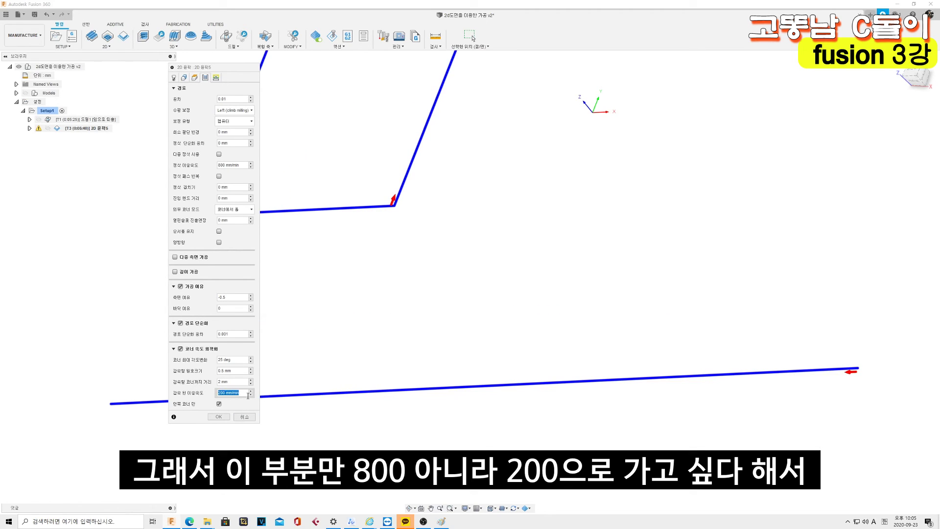
left_click(219, 416)
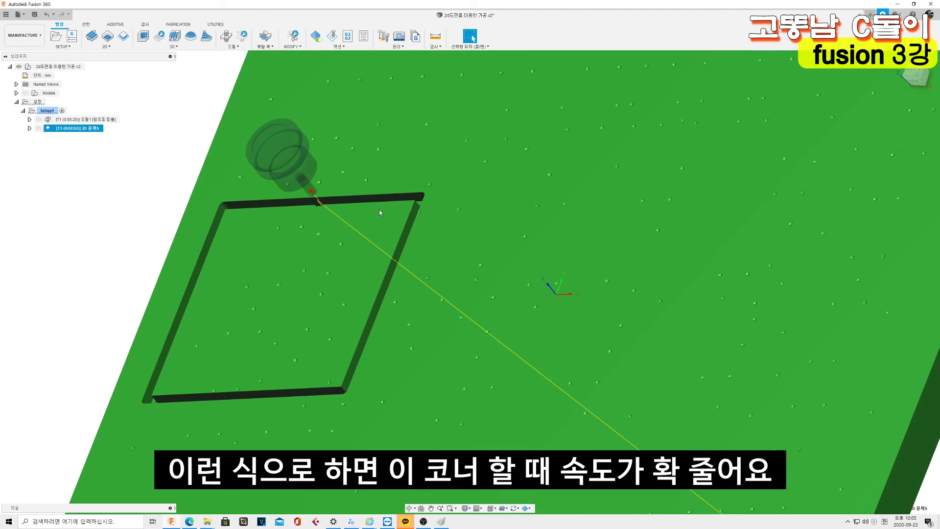
Zoom in to inspect the slowed corner, then reopen the 2D contour operation.
scroll(416, 201, "up", 4)
scroll(489, 245, "up", 2)
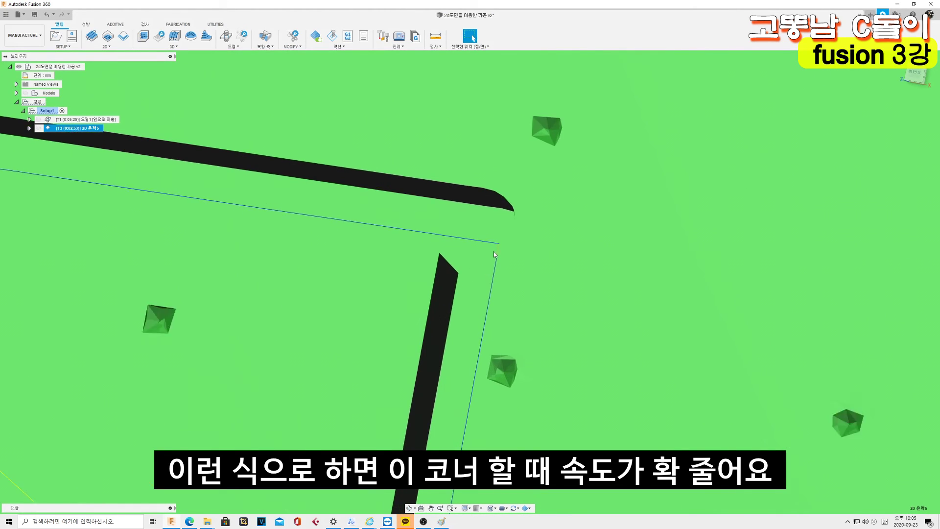
scroll(503, 248, "down", 2)
scroll(482, 281, "down", 2)
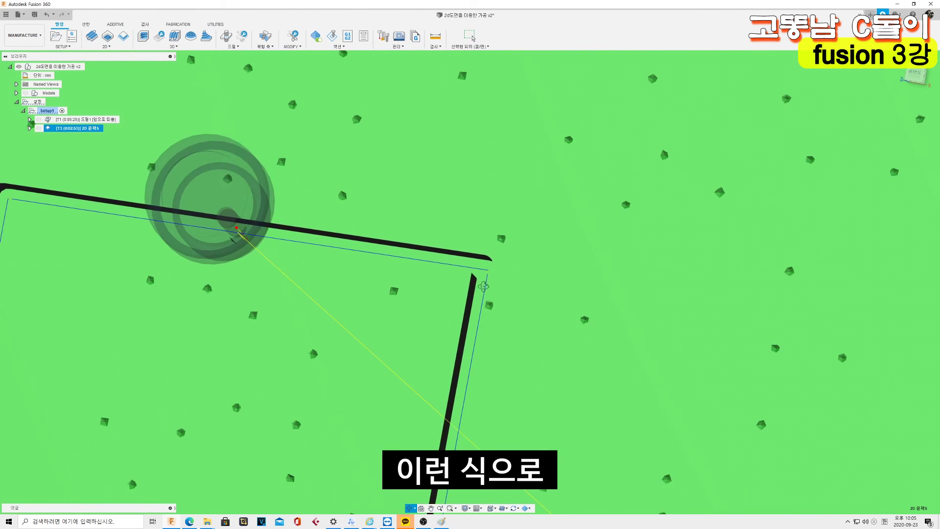
scroll(483, 286, "down", 1)
scroll(483, 287, "down", 2)
scroll(484, 286, "down", 2)
scroll(483, 287, "down", 2)
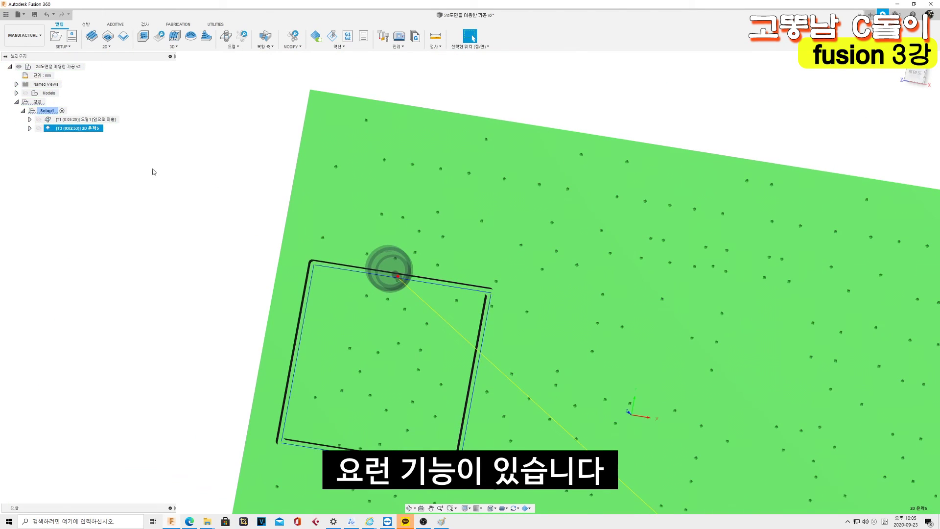
double_click(58, 129)
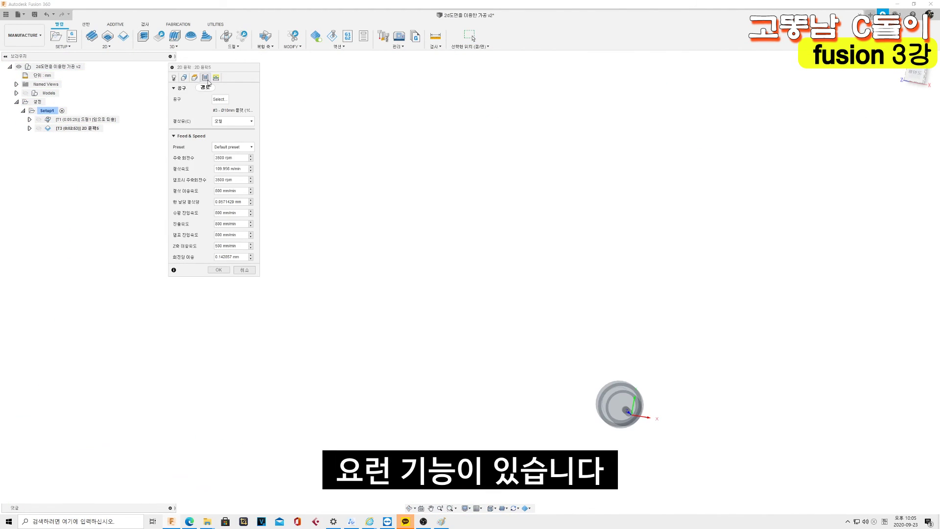
Turn off path smoothing in Passes and view the Linking settings.
left_click(206, 80)
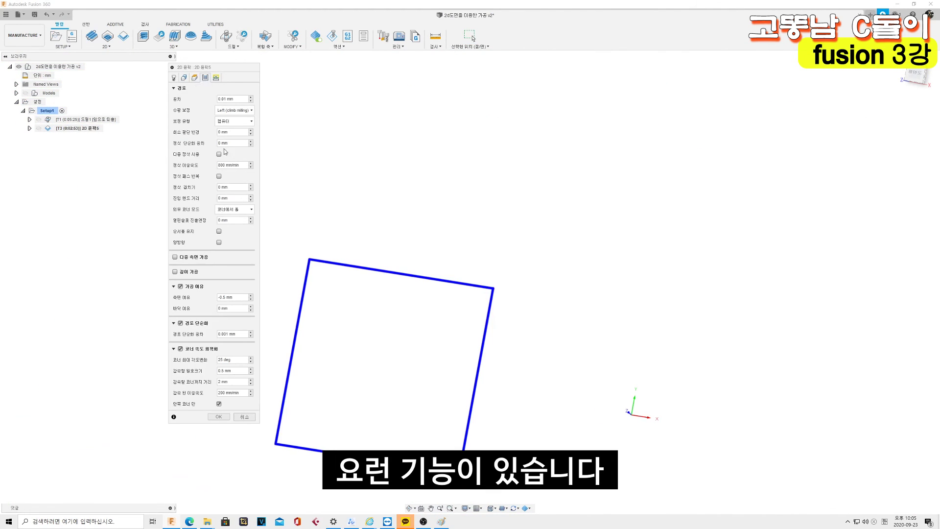
left_click(180, 324)
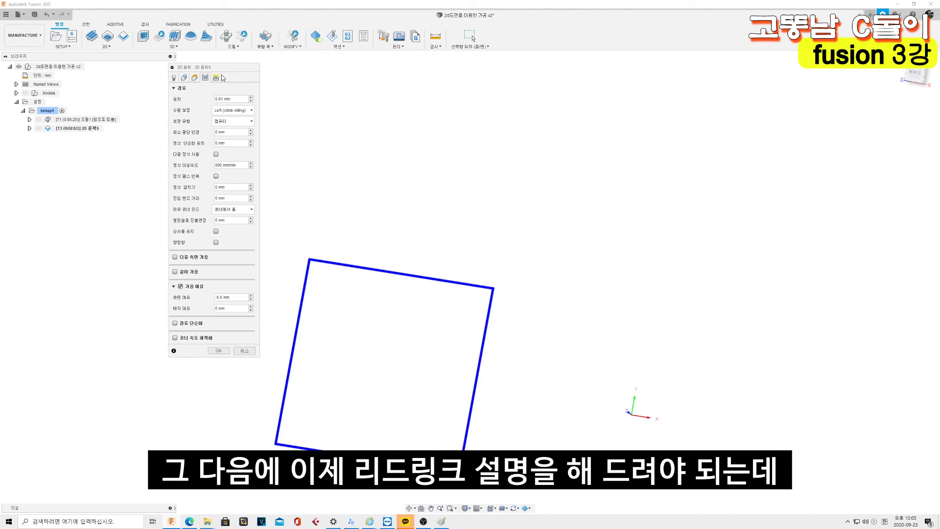
left_click(216, 78)
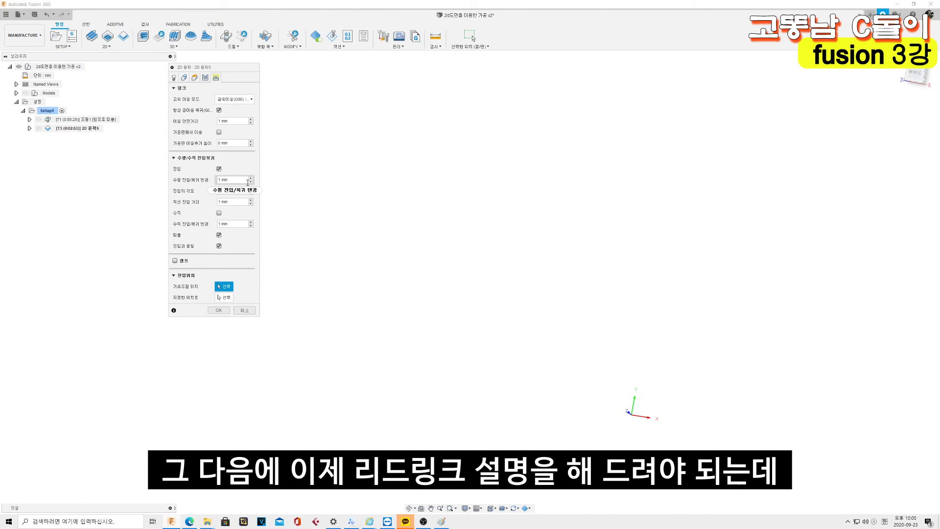